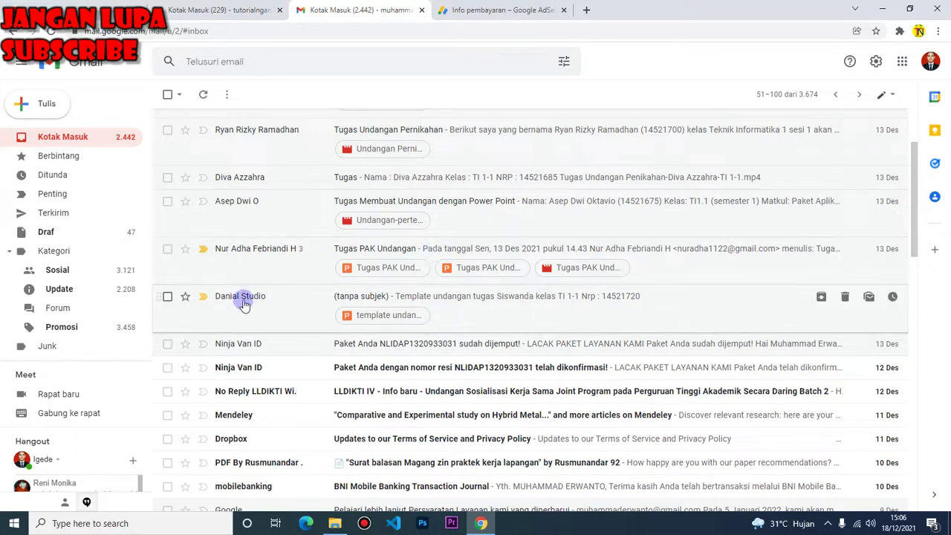
# Open the 'template undan...' pptx attachment from the untitled inbox email in the preview
pyautogui.click(376, 317)
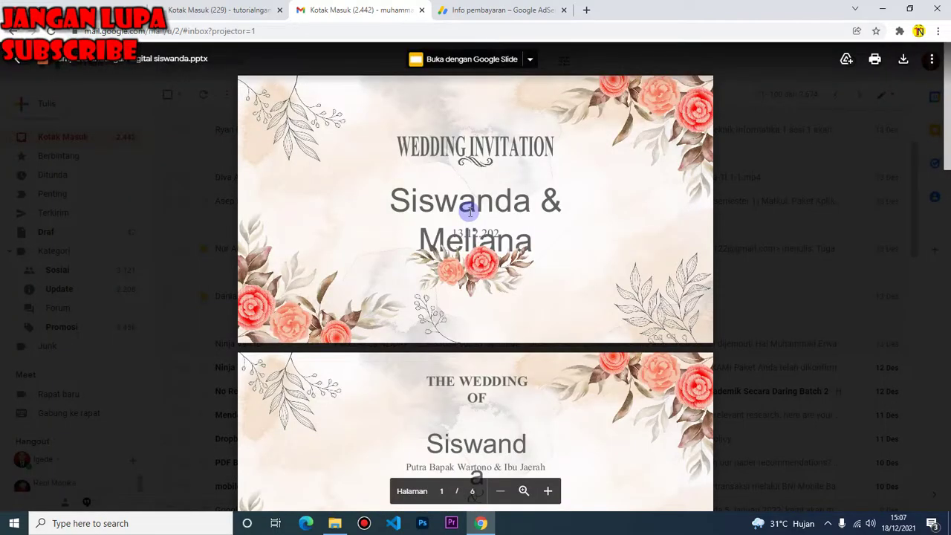
# Page through the template's six slides, then download the .pptx and open it
pyautogui.scroll(-12, 470, 213)
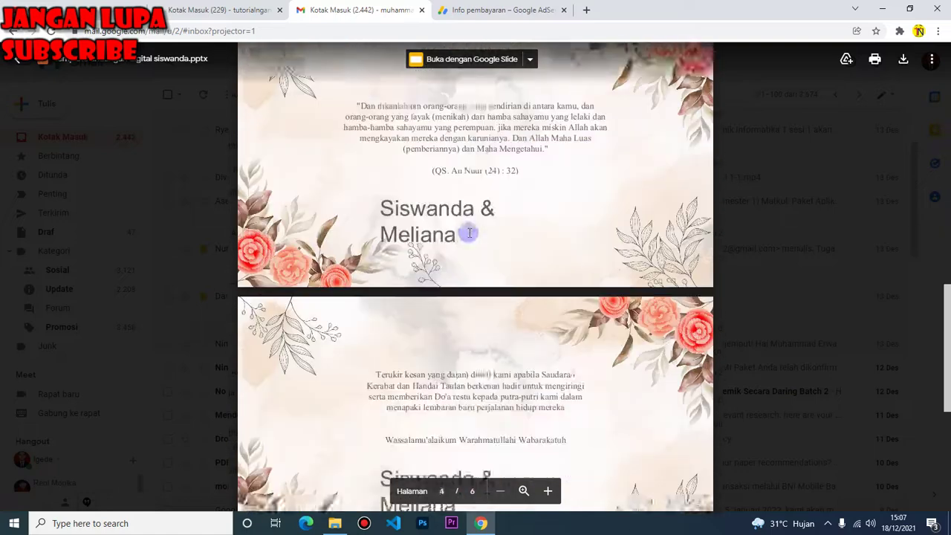
pyautogui.scroll(-3, 469, 234)
pyautogui.scroll(7, 469, 233)
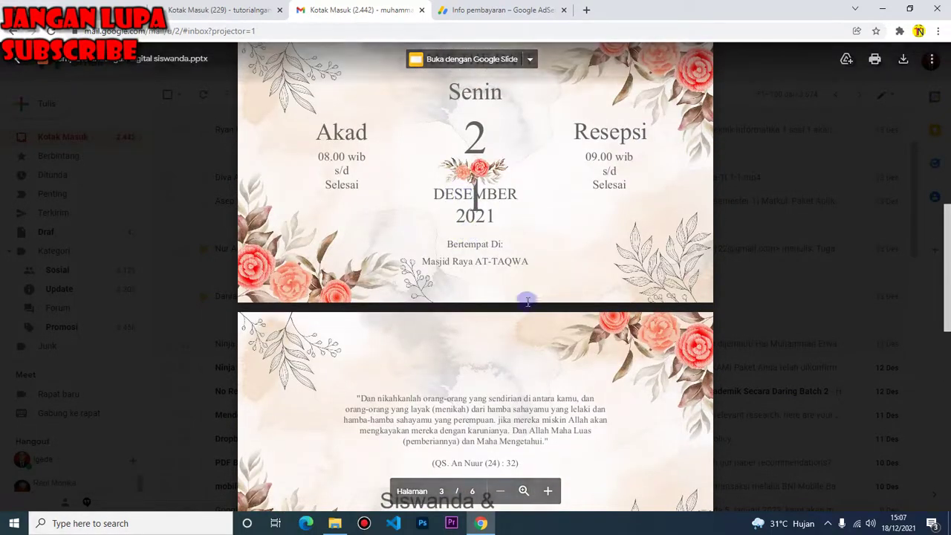
pyautogui.scroll(-6, 527, 300)
pyautogui.scroll(-3, 526, 301)
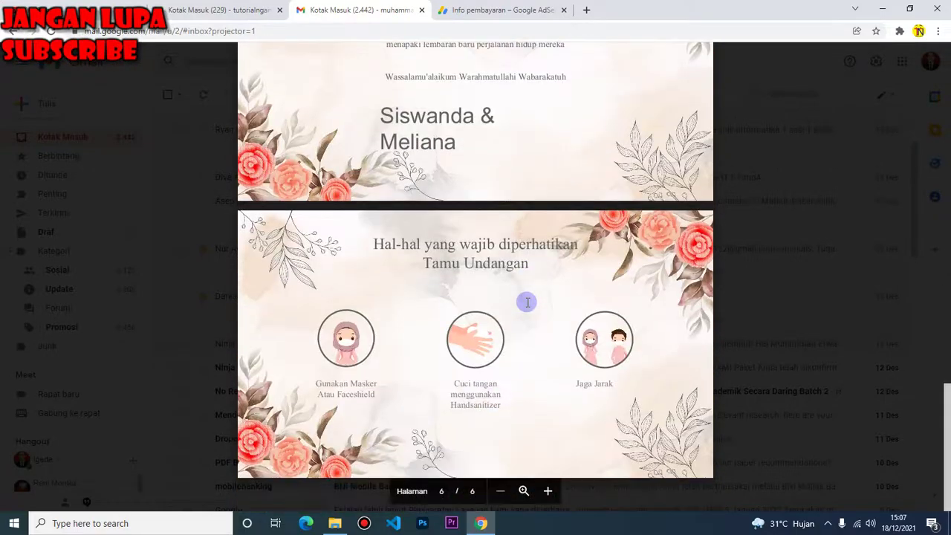
pyautogui.scroll(15, 526, 301)
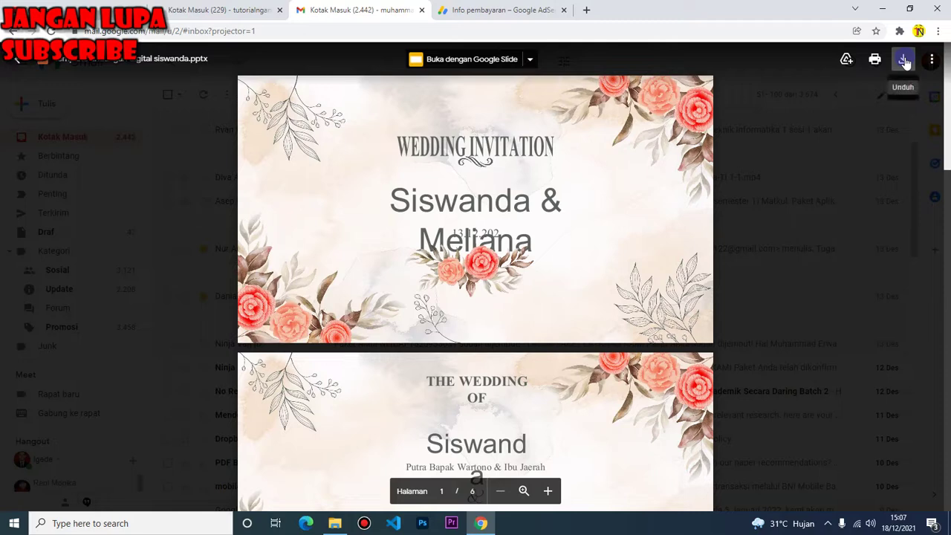
pyautogui.click(904, 62)
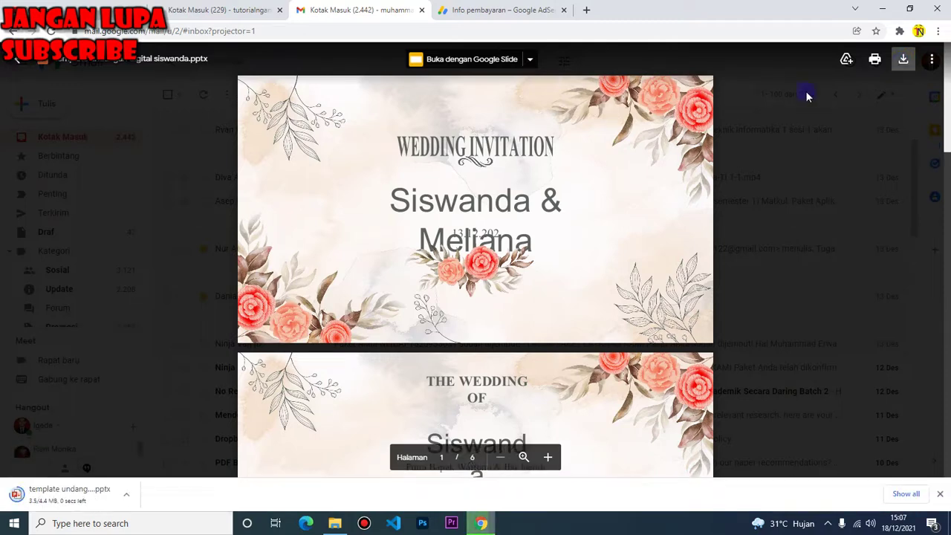
pyautogui.click(88, 505)
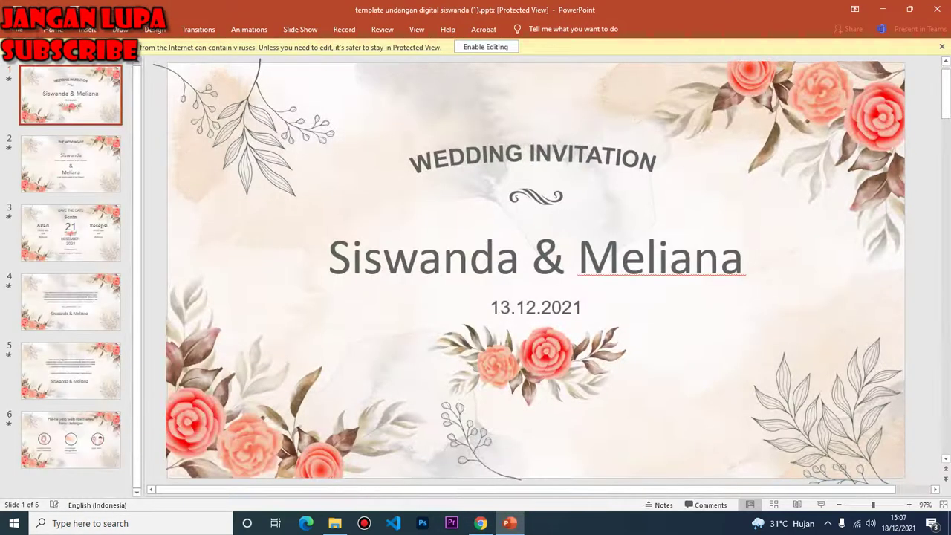
# Check the template's File backstage in PowerPoint, then exit PowerPoint
pyautogui.click(17, 29)
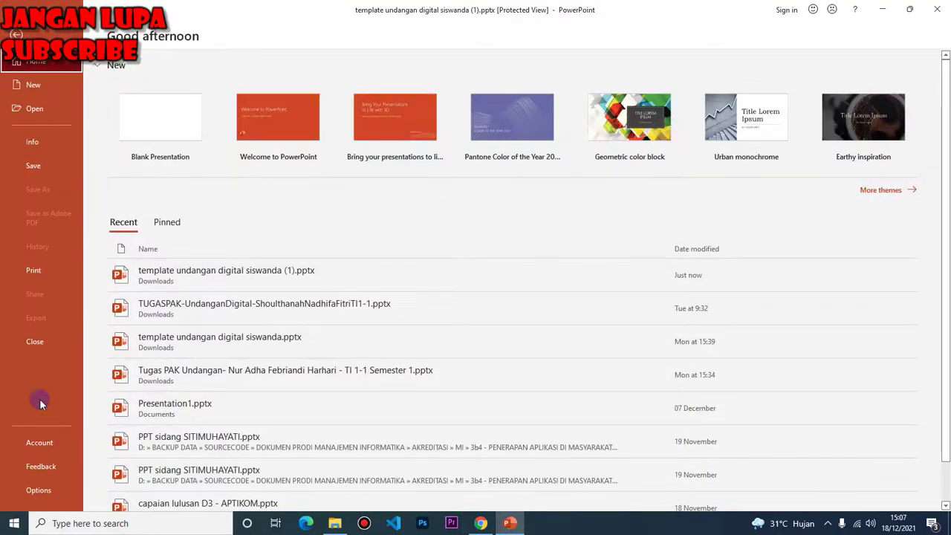
pyautogui.click(937, 9)
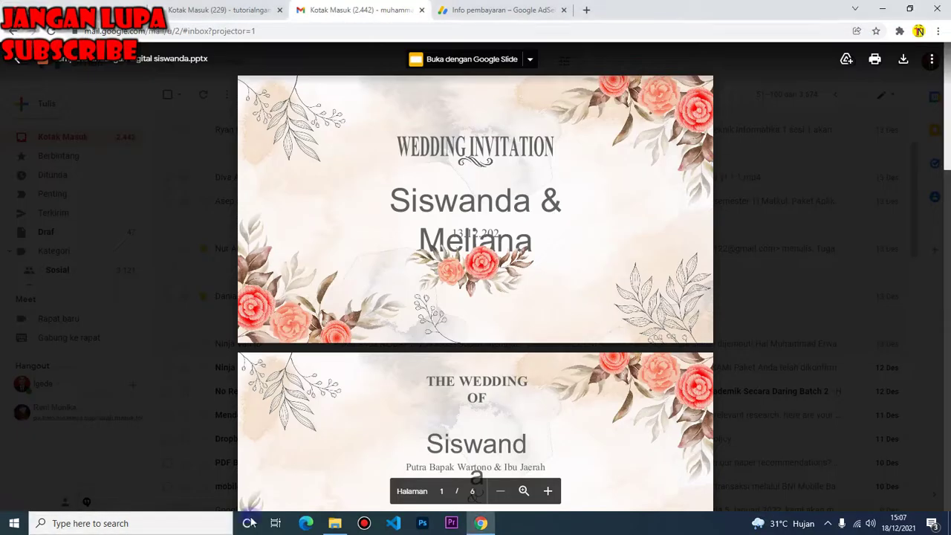
# Check the downloaded template's Details properties in Downloads (content created 15/08/2020 20:56), then close and minimize Explorer
pyautogui.click(335, 524)
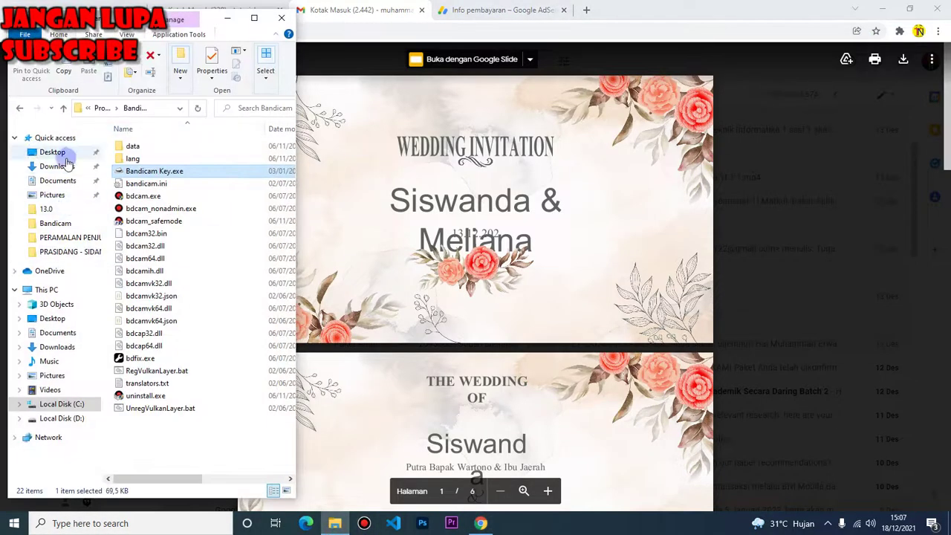
pyautogui.click(59, 180)
pyautogui.click(57, 166)
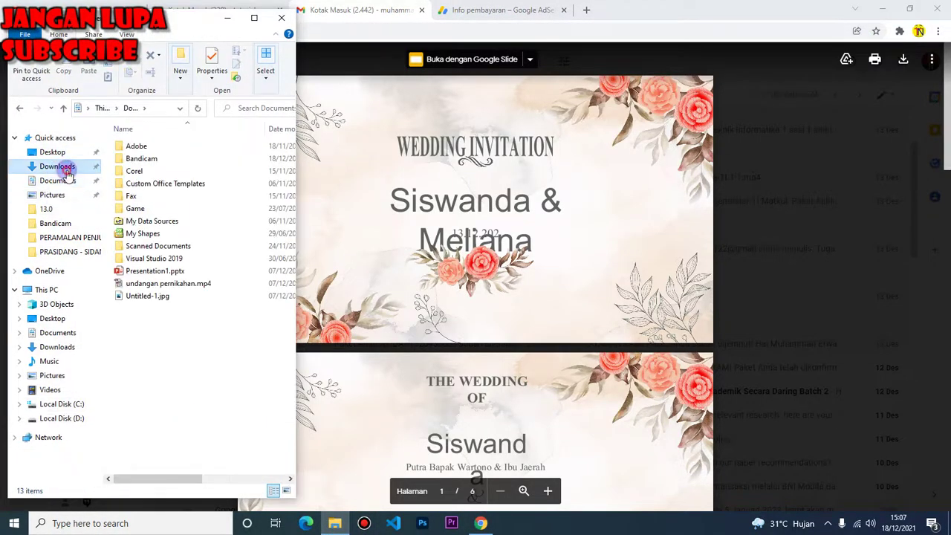
pyautogui.click(145, 193)
pyautogui.rightClick(145, 193)
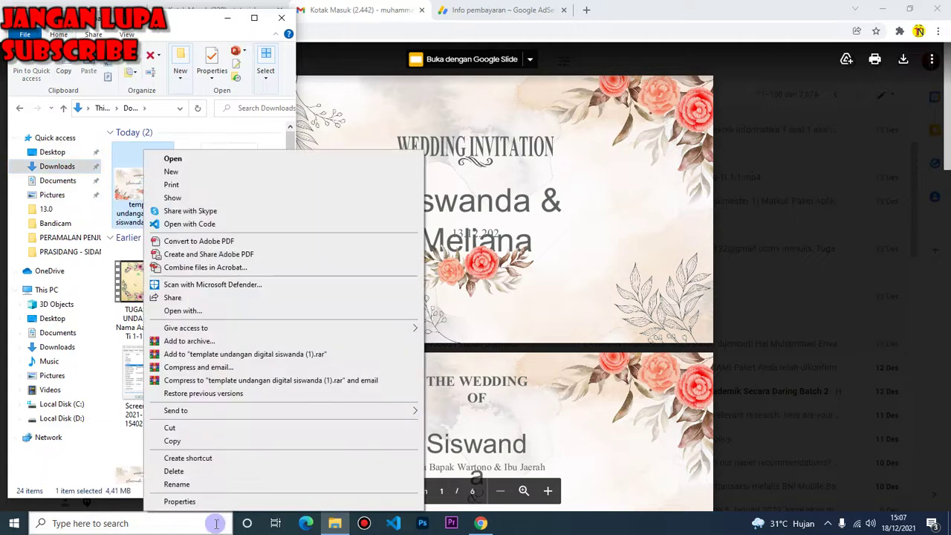
pyautogui.click(194, 498)
pyautogui.click(224, 219)
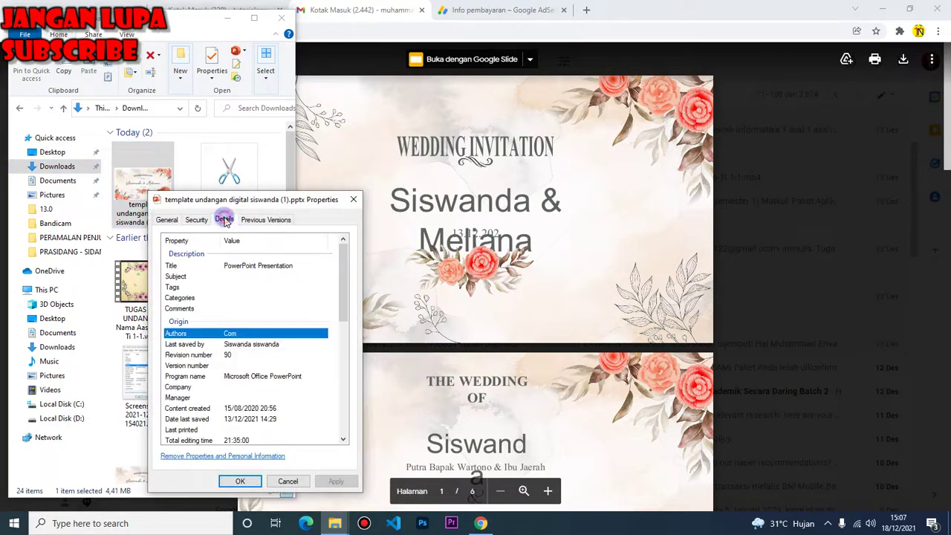
pyautogui.click(228, 409)
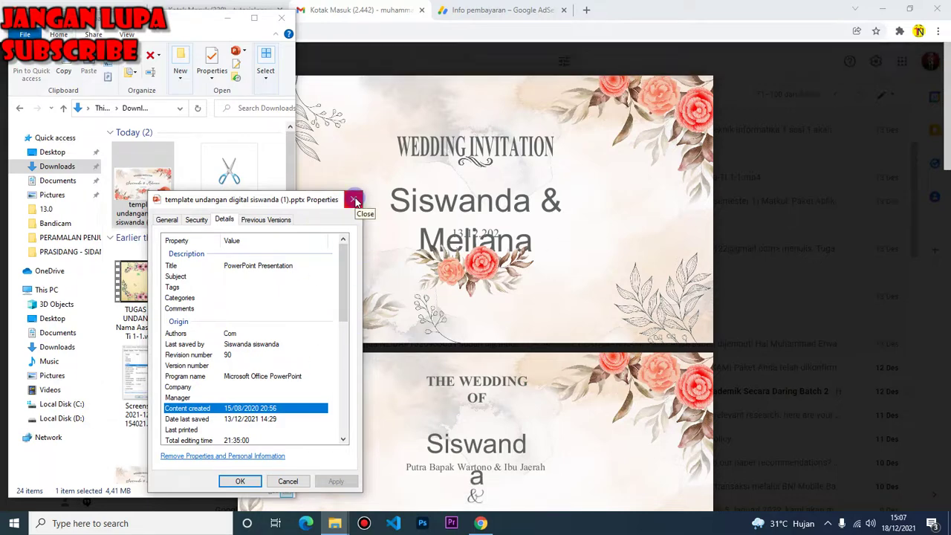
pyautogui.click(354, 200)
pyautogui.click(238, 24)
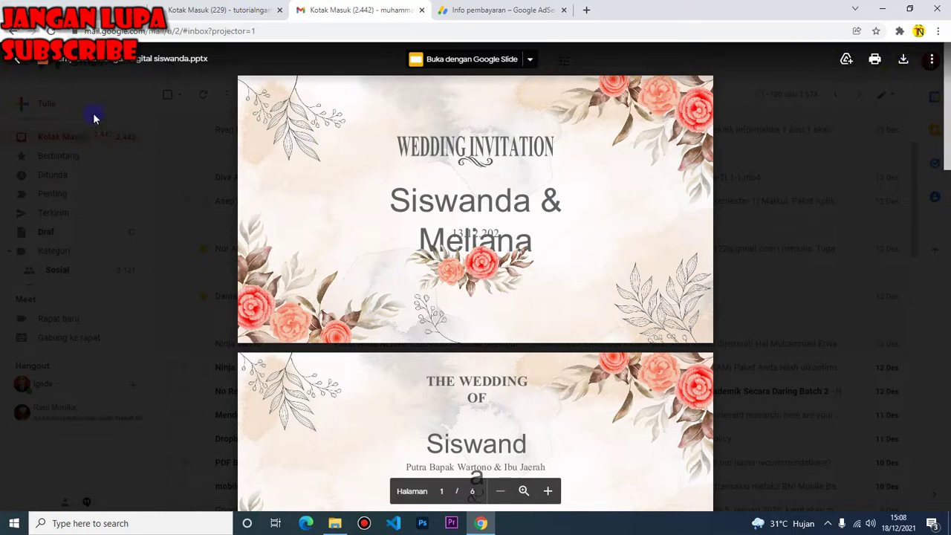
# Download the 'Tugas PAK Undangan' pptx from its email thread, return to the inbox, and open the download
pyautogui.click(21, 65)
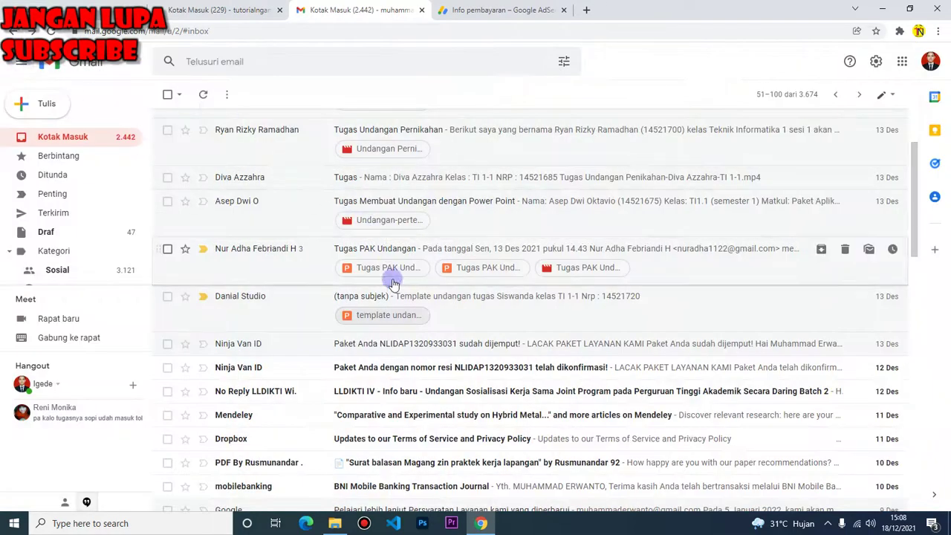
pyautogui.click(288, 254)
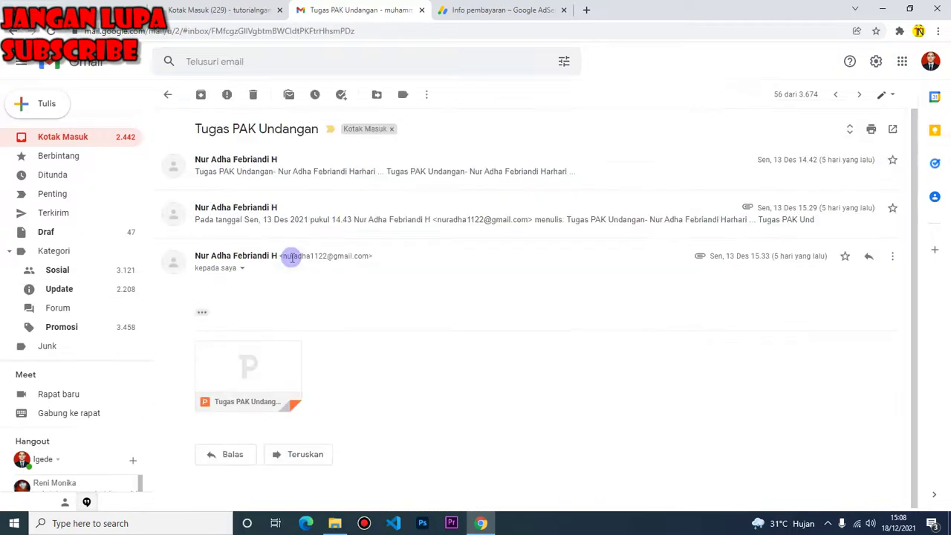
pyautogui.click(264, 167)
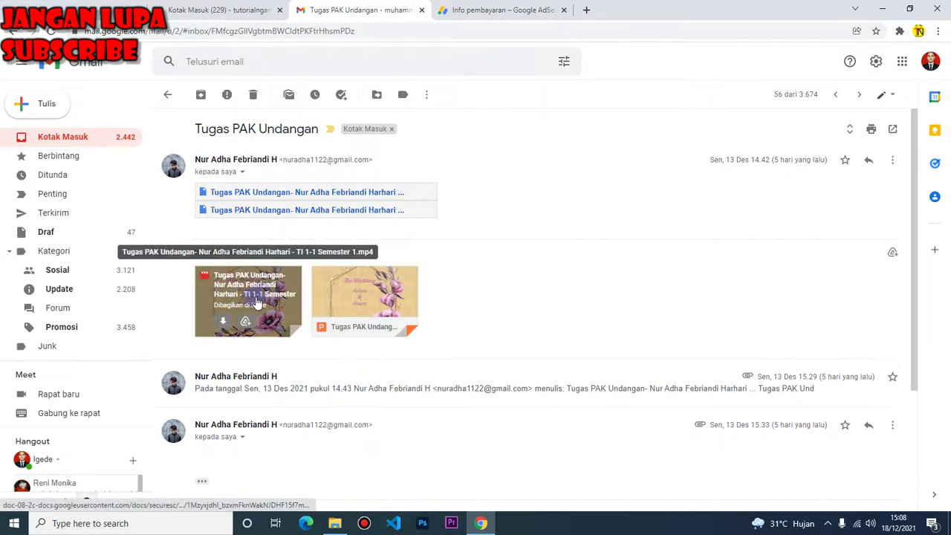
pyautogui.click(337, 323)
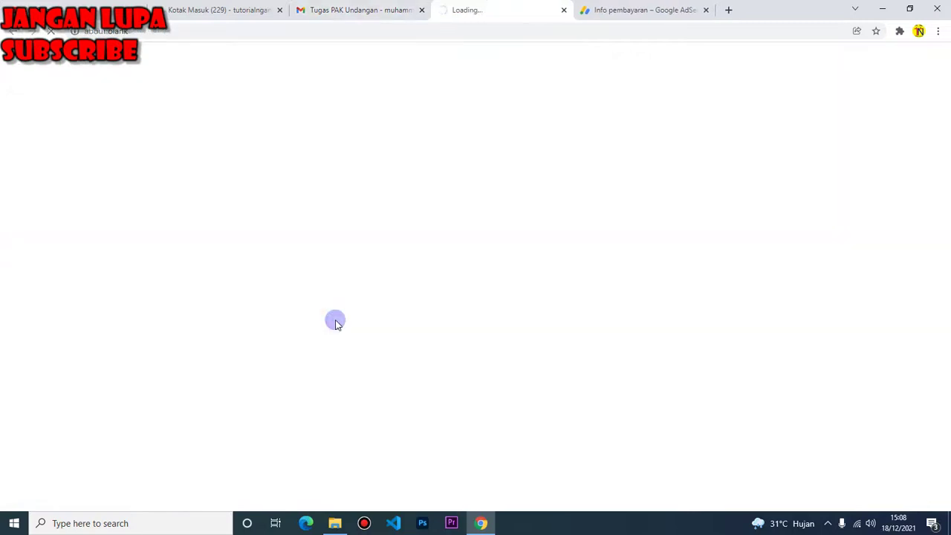
pyautogui.click(357, 14)
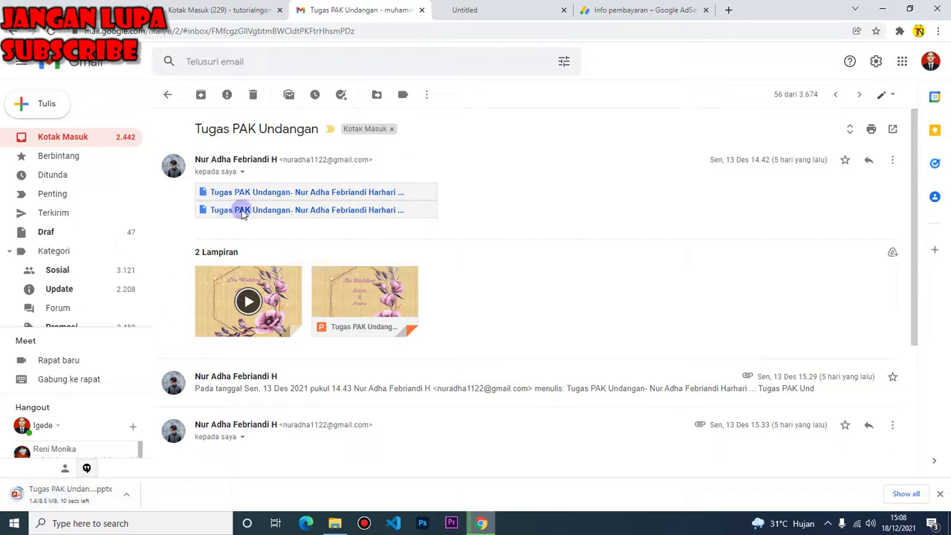
pyautogui.click(9, 33)
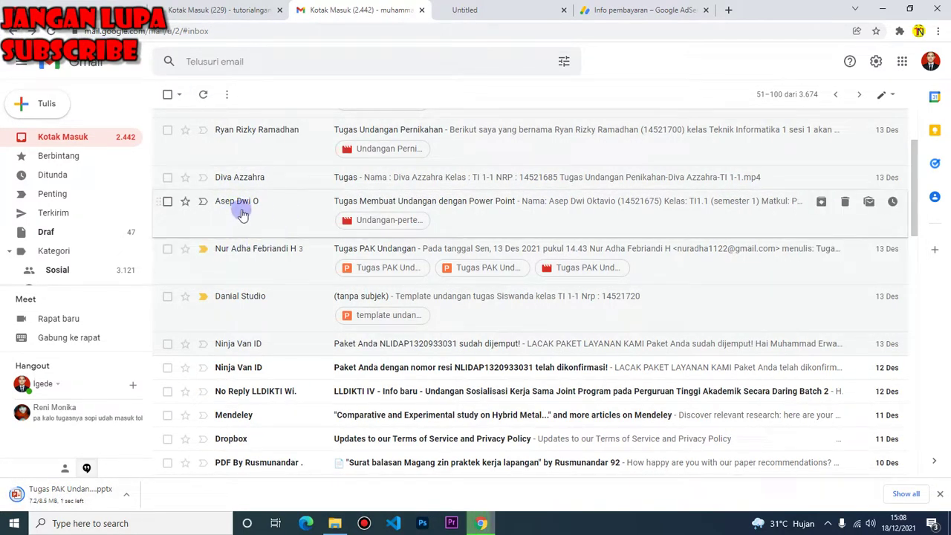
pyautogui.click(64, 495)
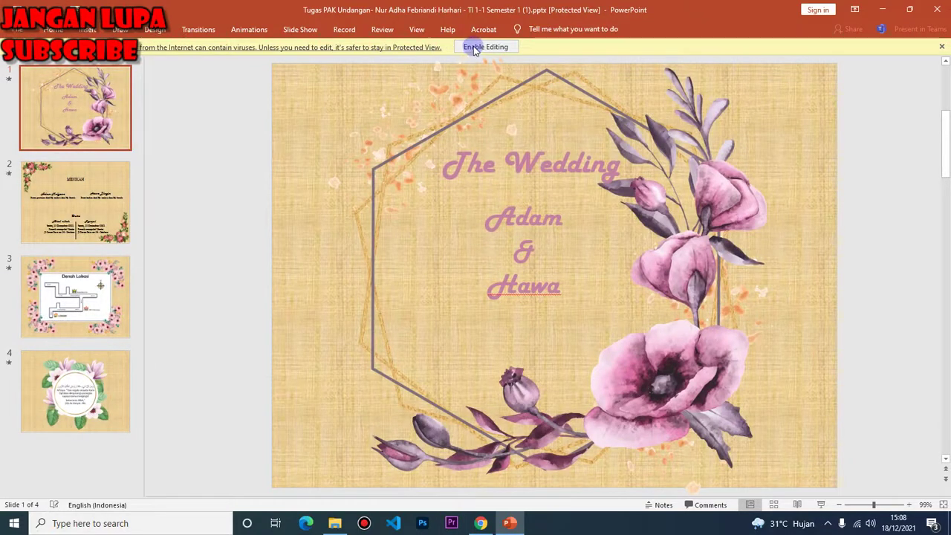
# Enable editing on the four-slide 'Tugas PAK Undangan' presentation, then close PowerPoint
pyautogui.click(473, 46)
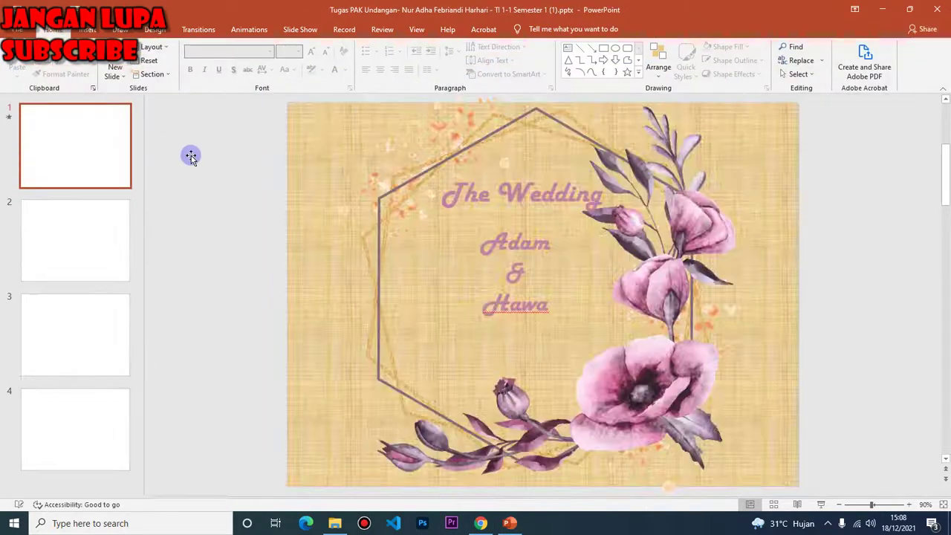
pyautogui.click(937, 9)
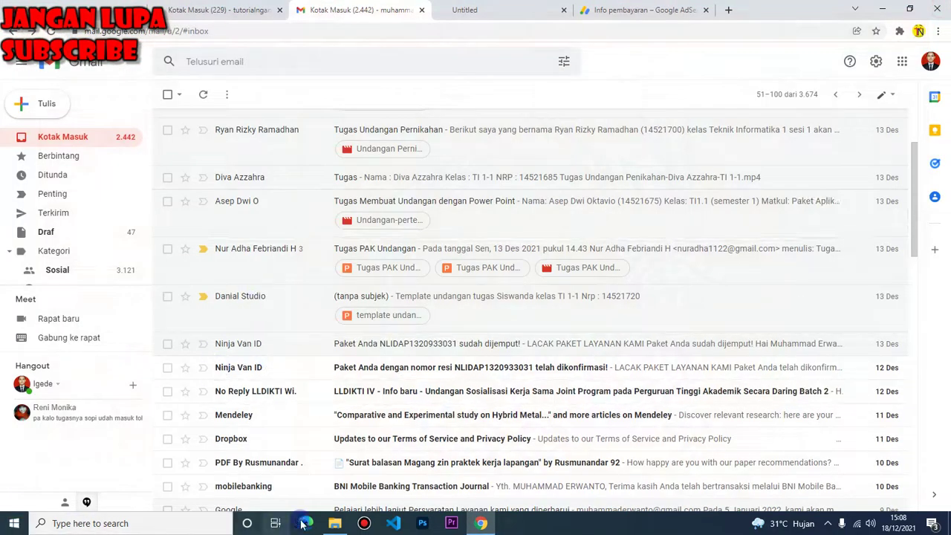
# Check 'Tugas PAK Undangan' content-created date (13/12/2021 13:13) in Properties, then reopen it in PowerPoint
pyautogui.click(334, 522)
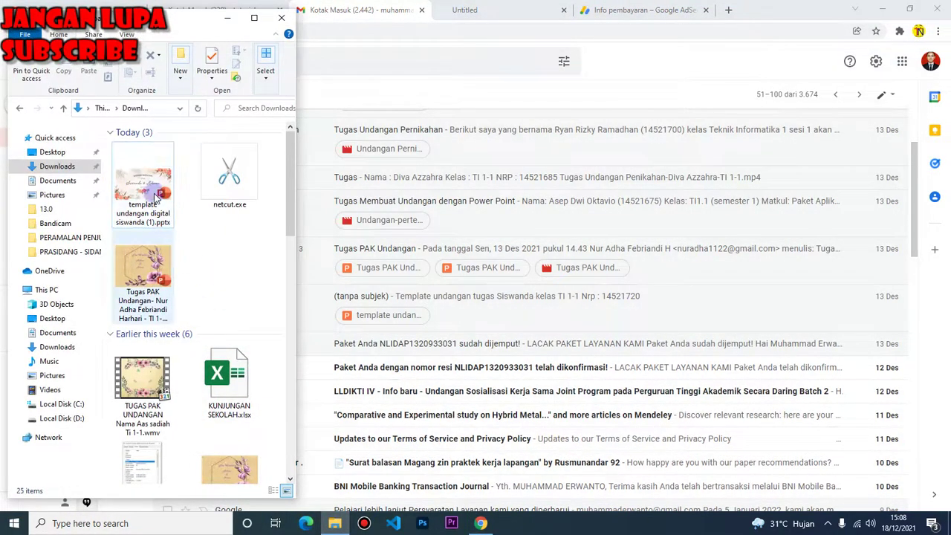
pyautogui.rightClick(148, 270)
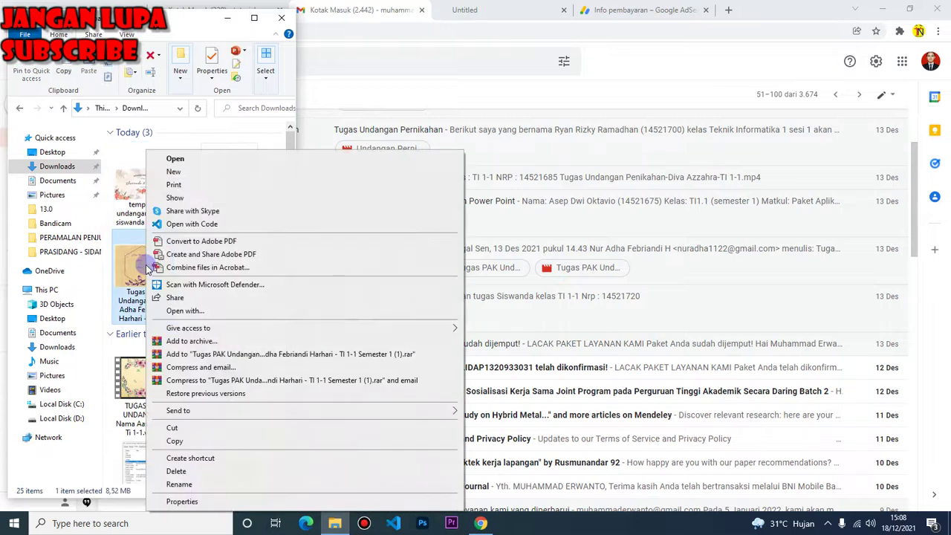
pyautogui.click(182, 501)
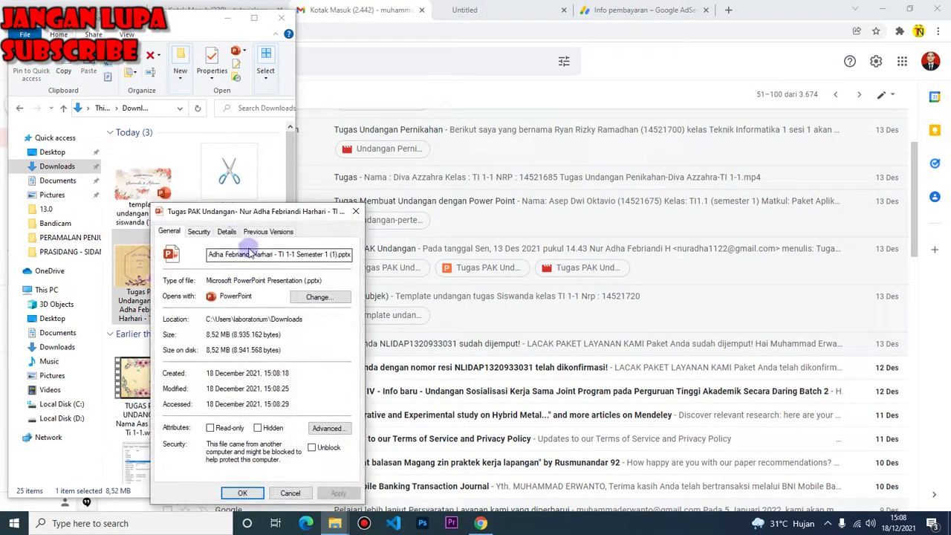
pyautogui.click(227, 232)
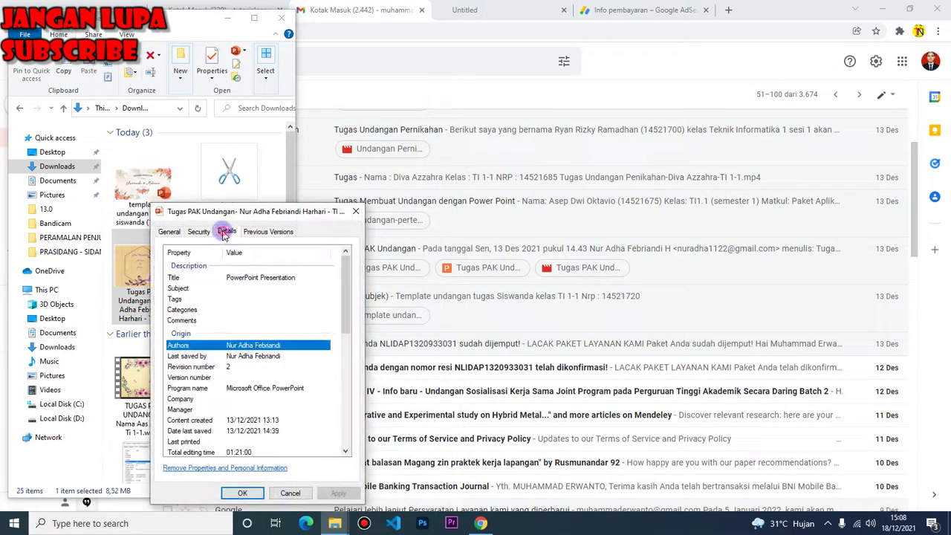
pyautogui.click(228, 420)
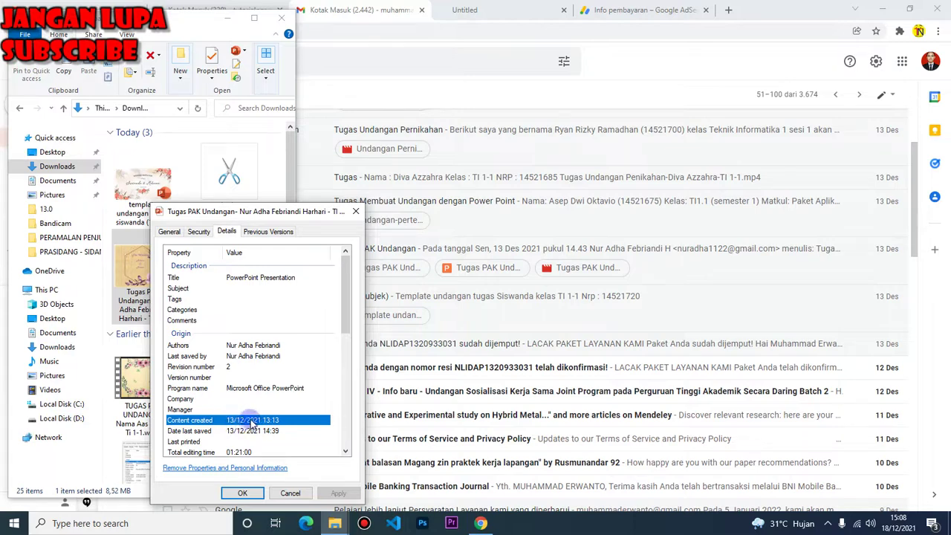
pyautogui.click(290, 493)
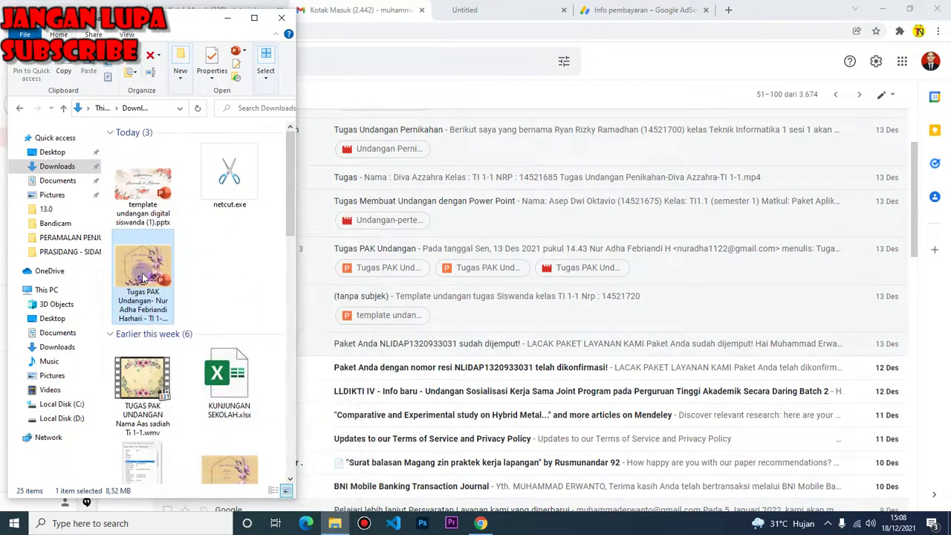
pyautogui.doubleClick(136, 295)
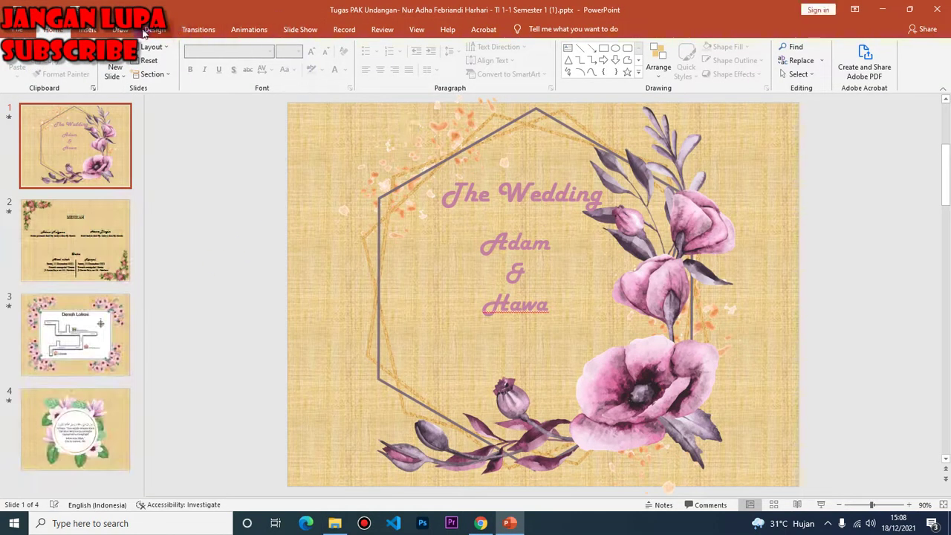
# Play the four-slide invitation as a slide show from the start and exit at the end
pyautogui.press('F5')
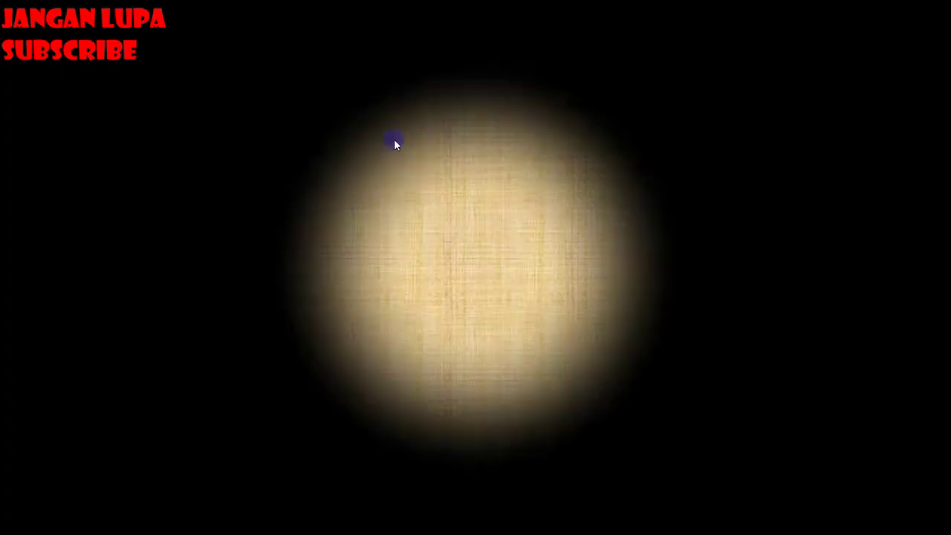
pyautogui.click(455, 211)
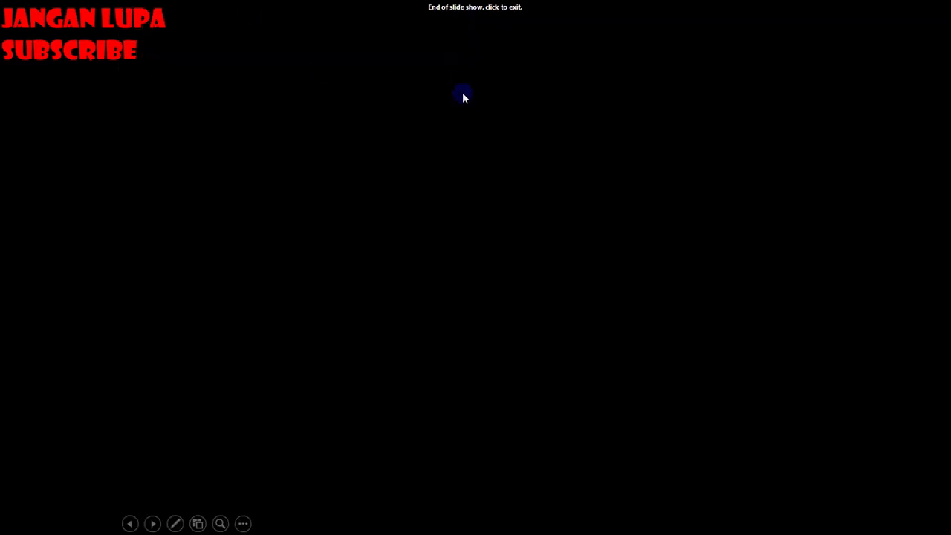
pyautogui.click(462, 92)
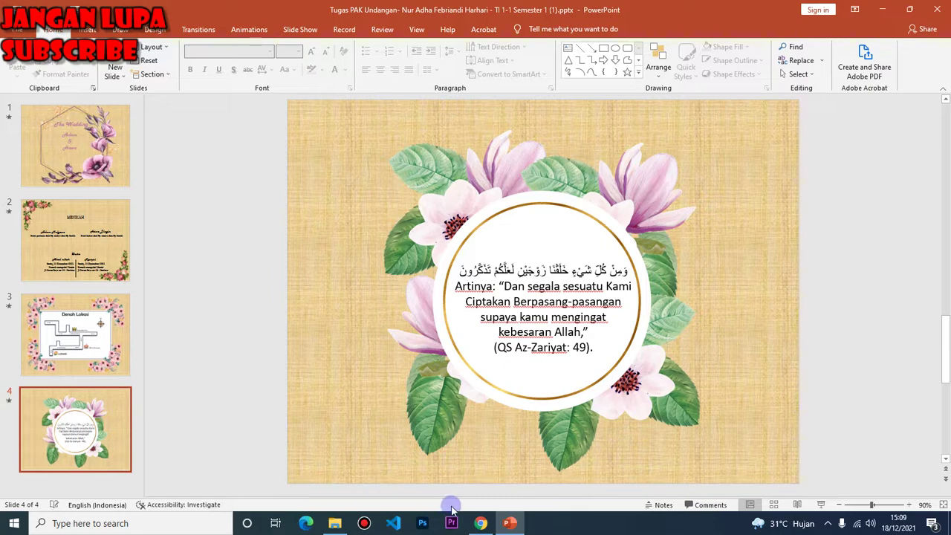
pyautogui.moveTo(486, 526)
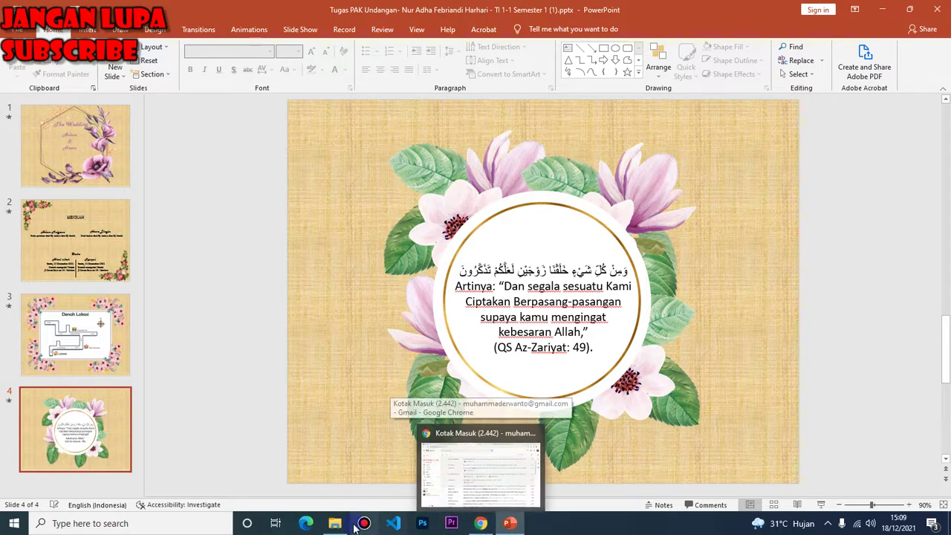
# Launch Notepad and type the 'MENGUMPULKAN TUGAS:(MENGISI ABSENSI YANG KOSONG)' heading and first submitter's name
pyautogui.click(199, 524)
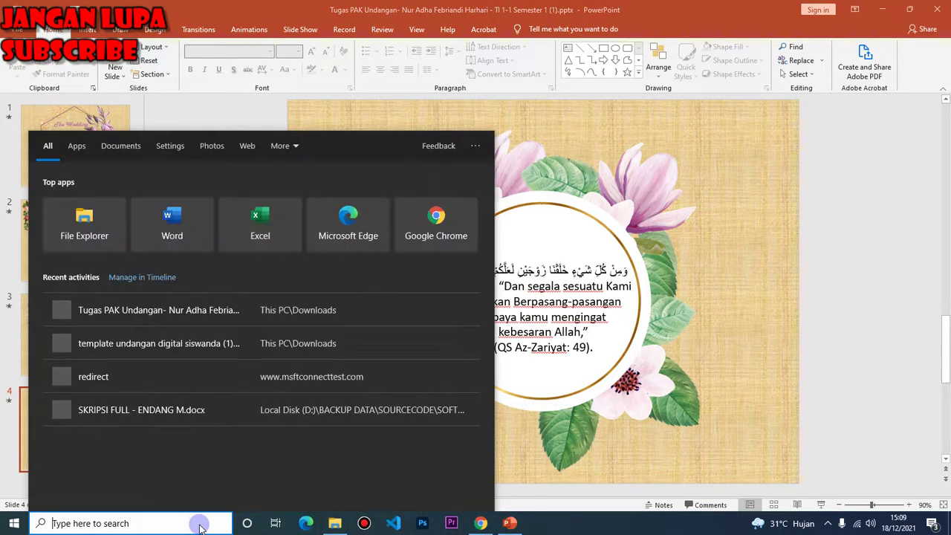
pyautogui.write('note')
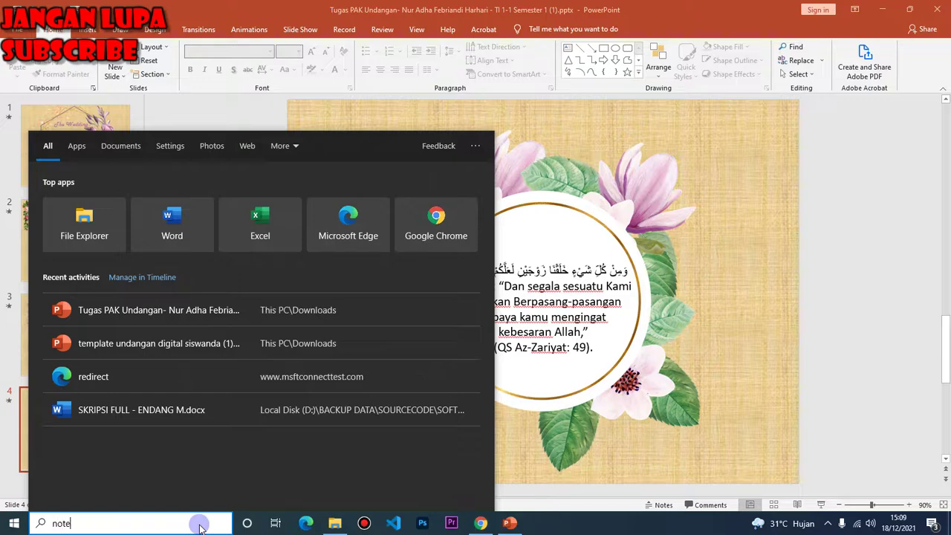
pyautogui.write('pad')
pyautogui.press('Return')
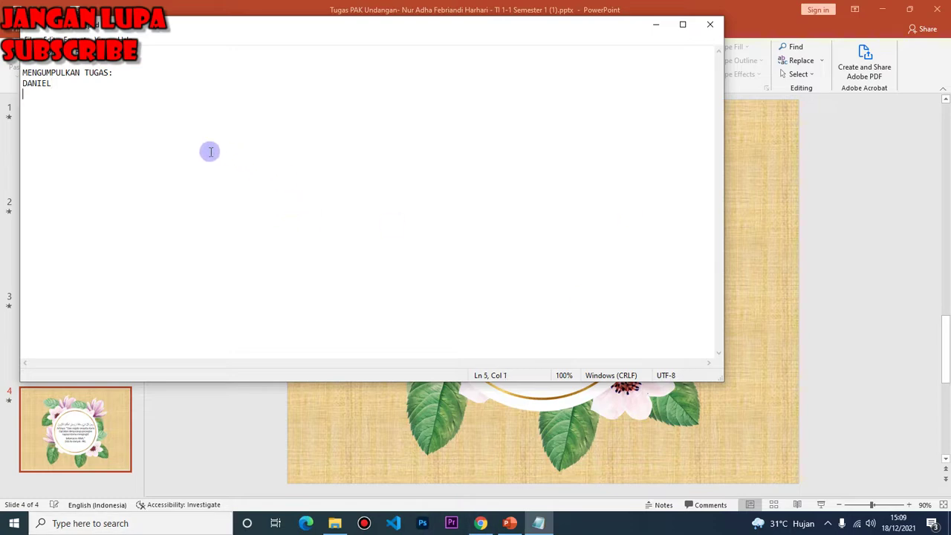
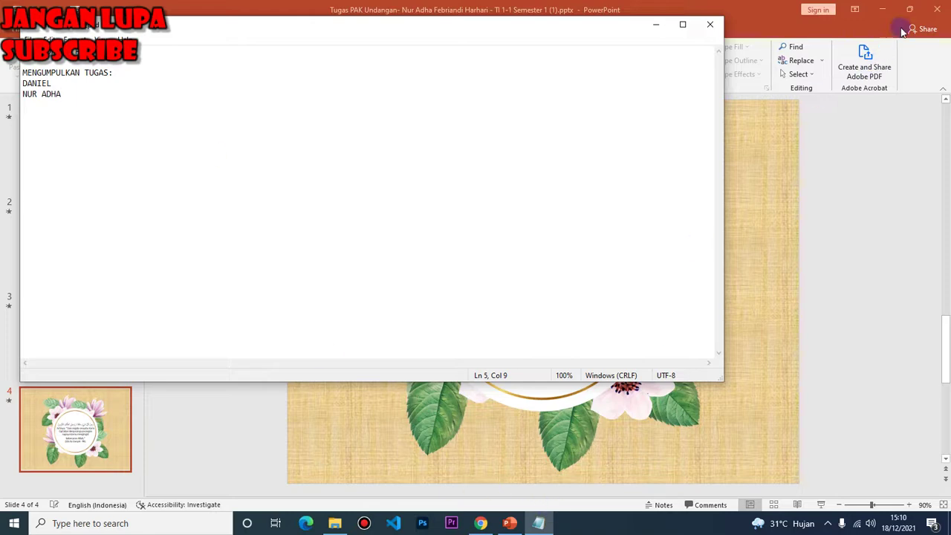
# Check the Gmail inbox and add the next submitter's name on a new line
pyautogui.click(936, 9)
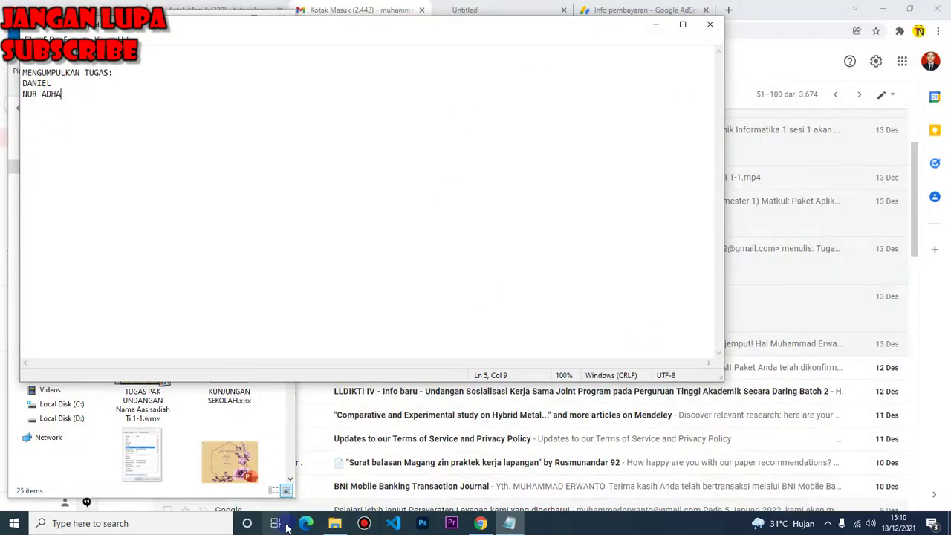
pyautogui.click(482, 523)
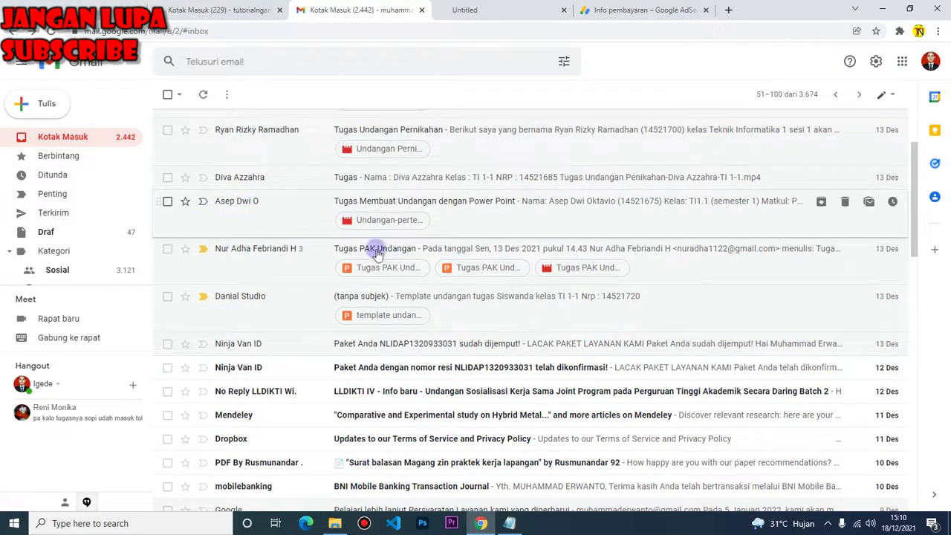
pyautogui.hotkey('alt', 'Tab')
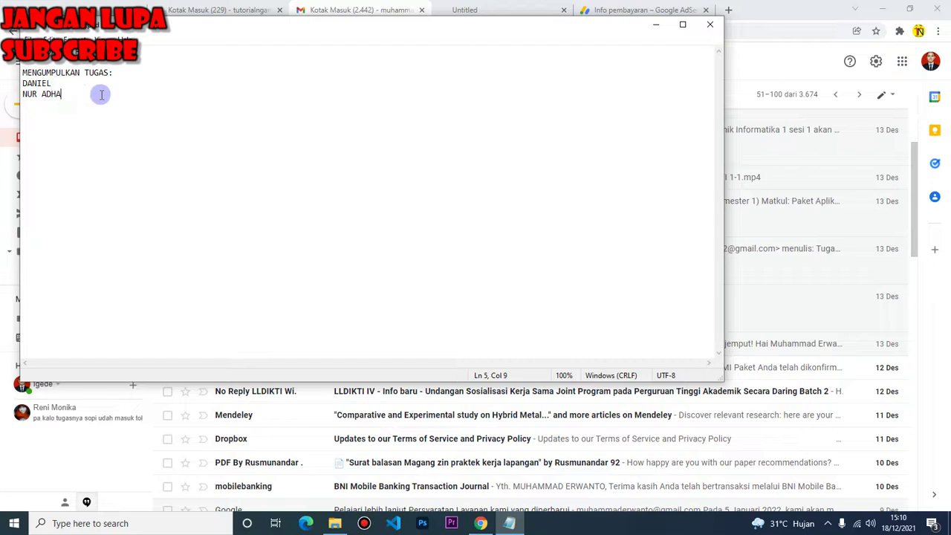
pyautogui.press('Return')
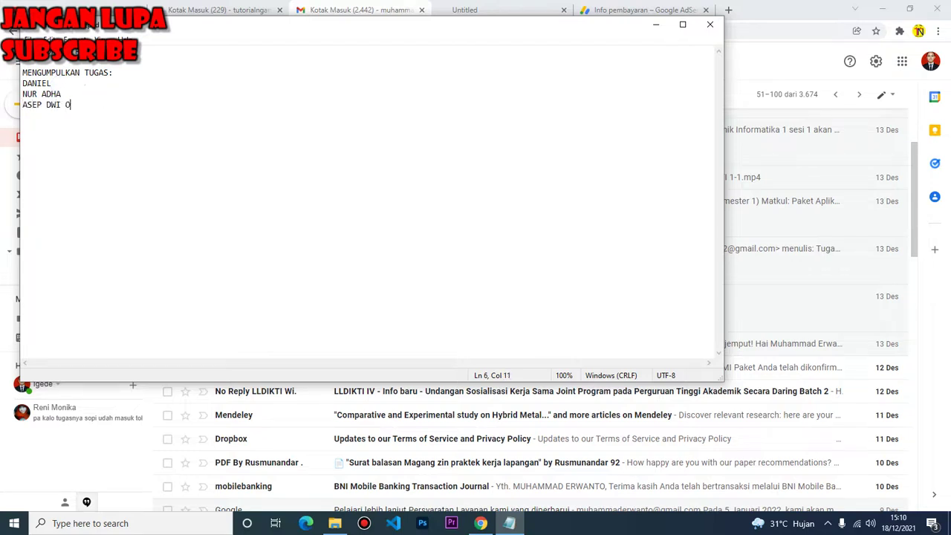
# Open the .mp4 invitation submission email and add its sender to the list, making four names
pyautogui.click(481, 523)
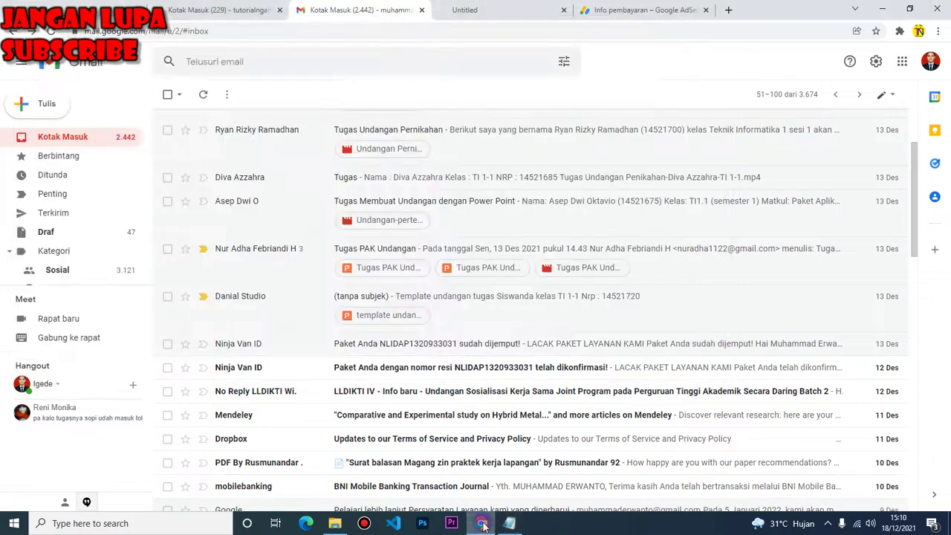
pyautogui.click(303, 178)
pyautogui.moveTo(249, 312)
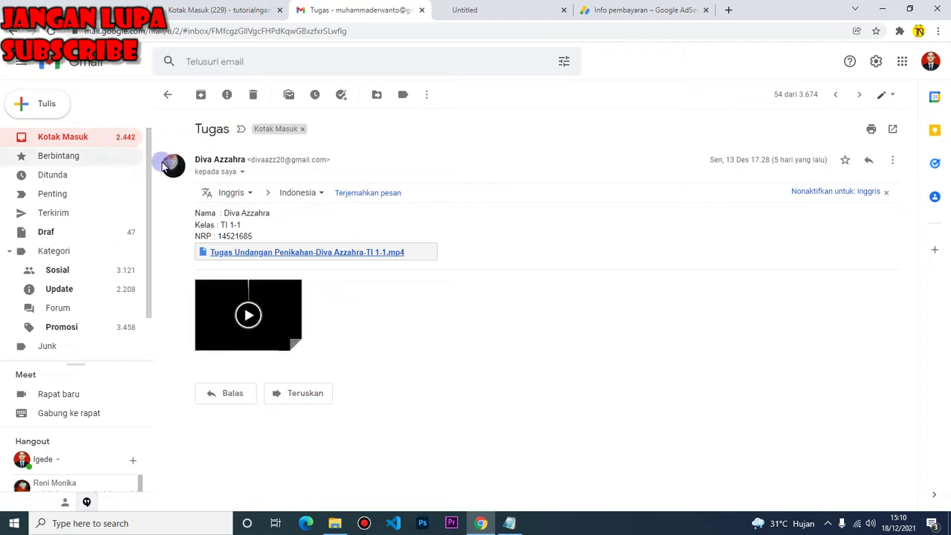
pyautogui.click(508, 522)
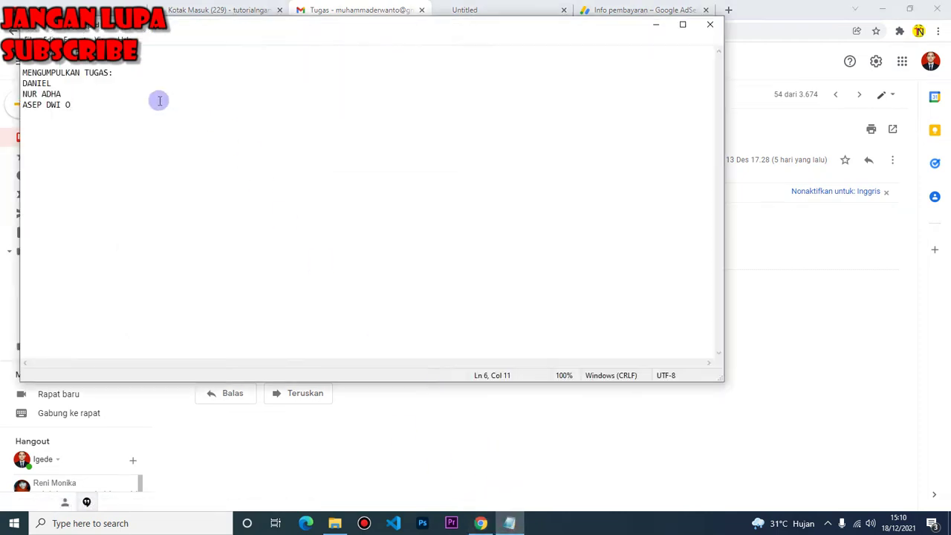
pyautogui.press('Return')
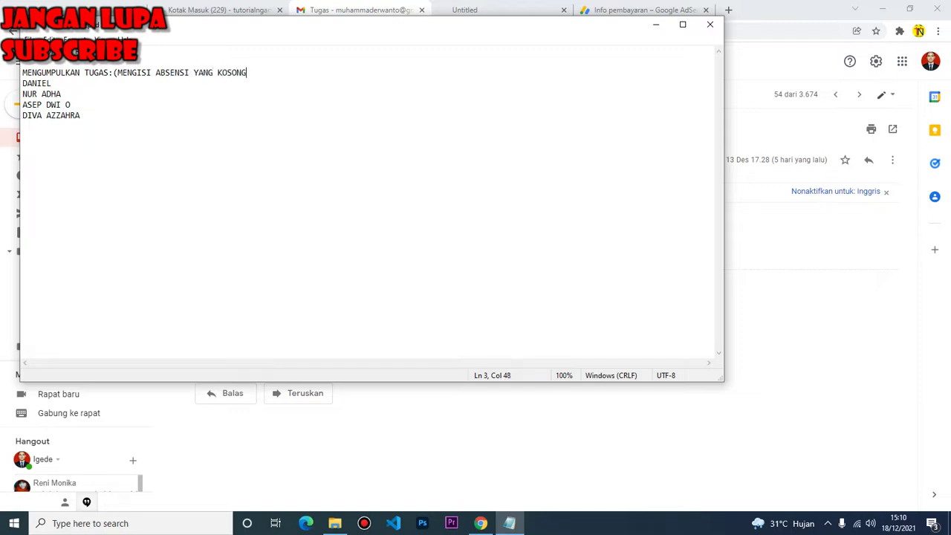
pyautogui.click(76, 142)
pyautogui.click(480, 523)
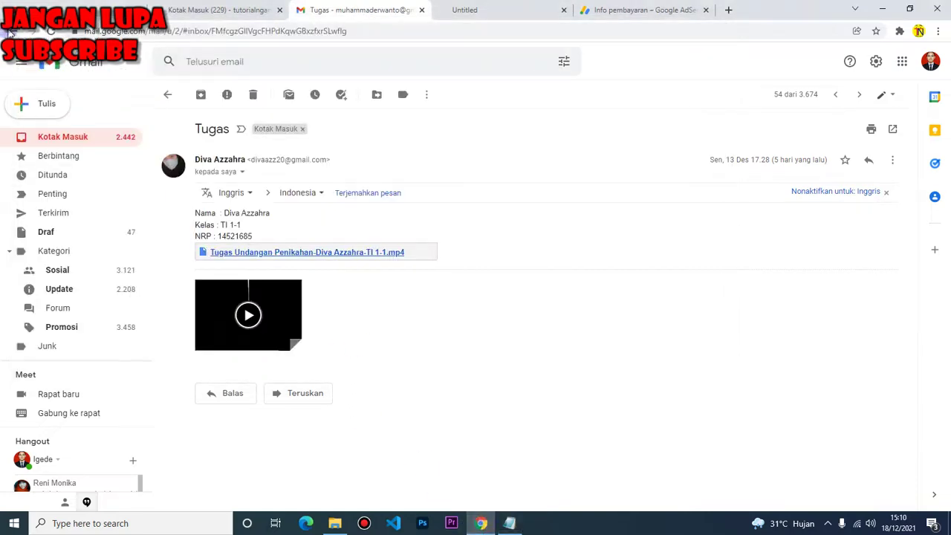
# Scan the inbox for more submissions and add two more students' names, bringing the list to six
pyautogui.click(10, 32)
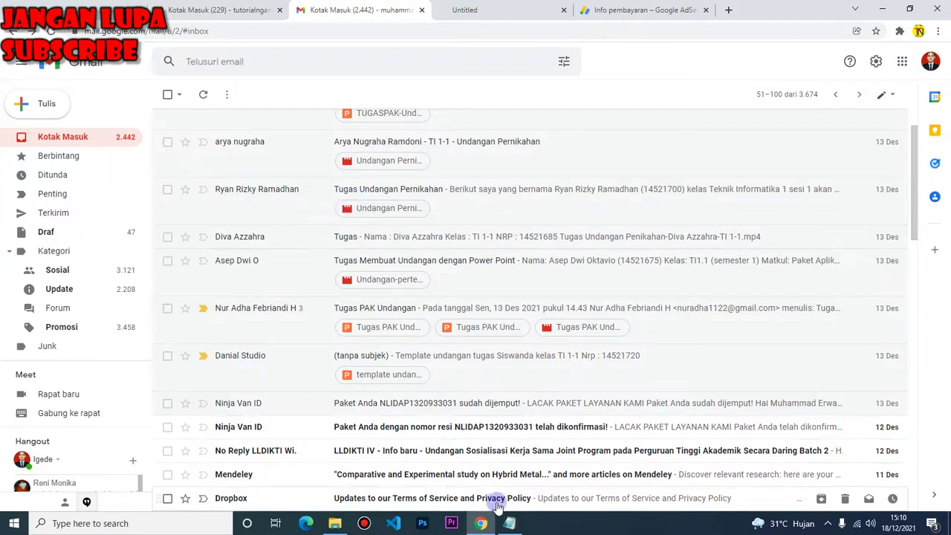
pyautogui.moveTo(303, 191); pyautogui.dragTo(223, 442)
pyautogui.click(510, 523)
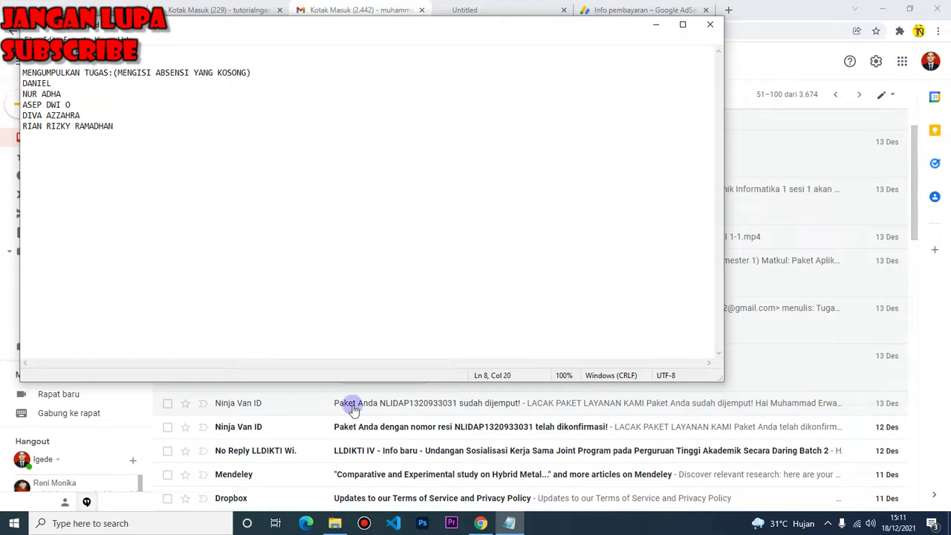
pyautogui.click(509, 523)
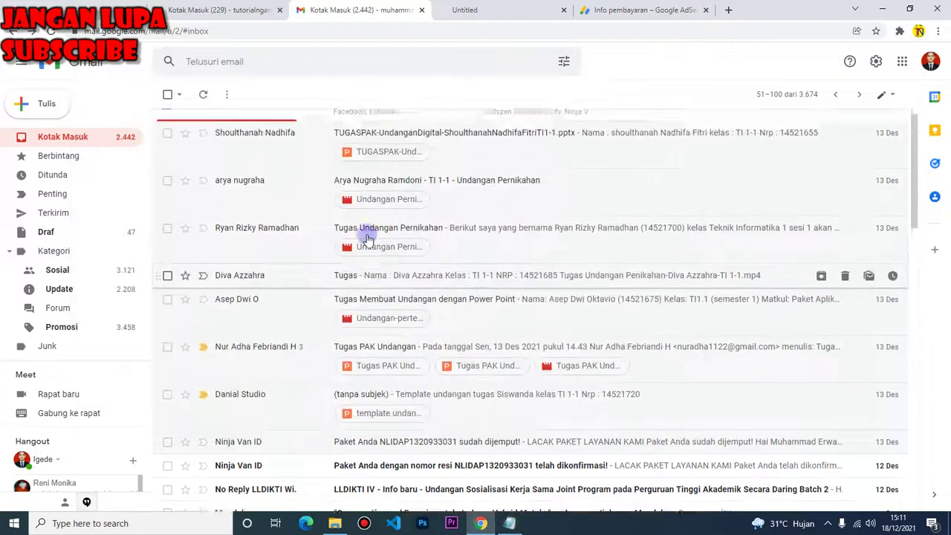
pyautogui.click(519, 524)
pyautogui.press('Return')
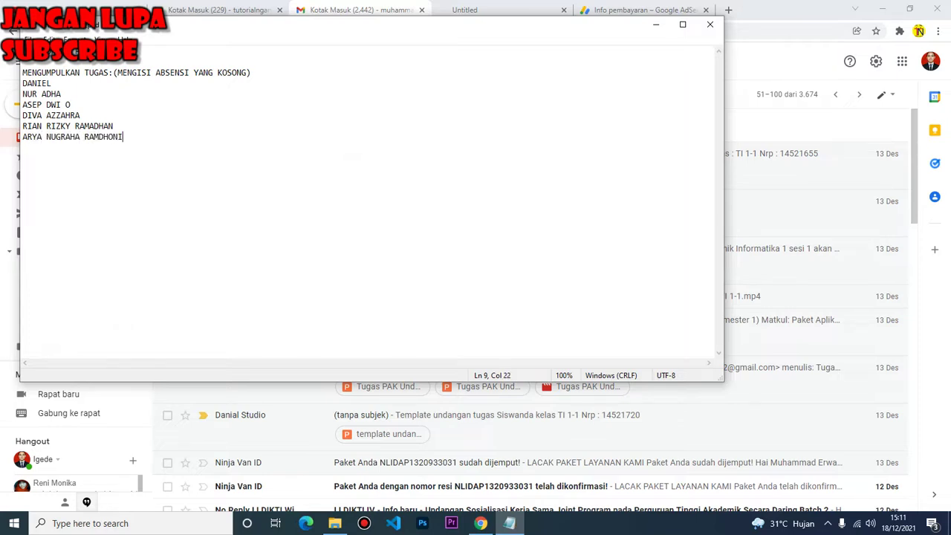
pyautogui.click(481, 522)
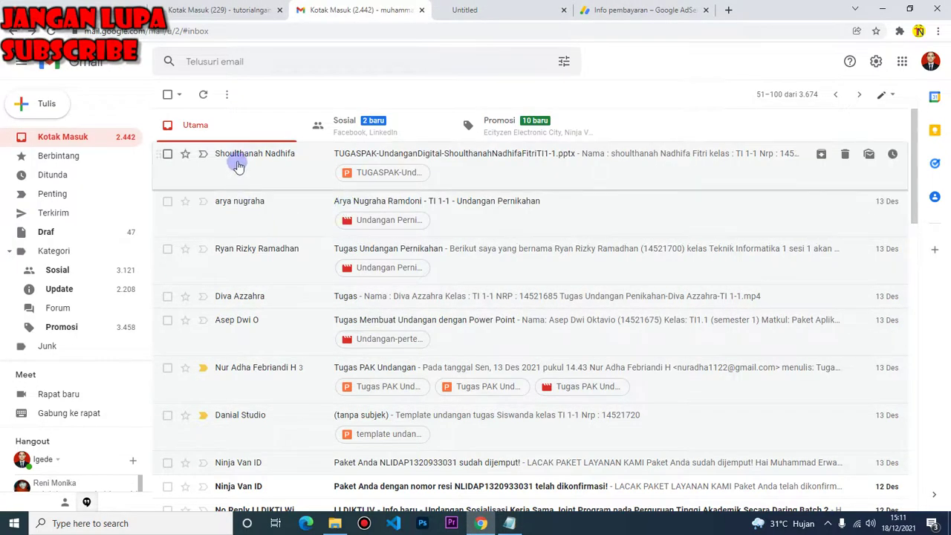
# Open the next student's .pptx submission email, then download and open the attached presentation
pyautogui.click(289, 162)
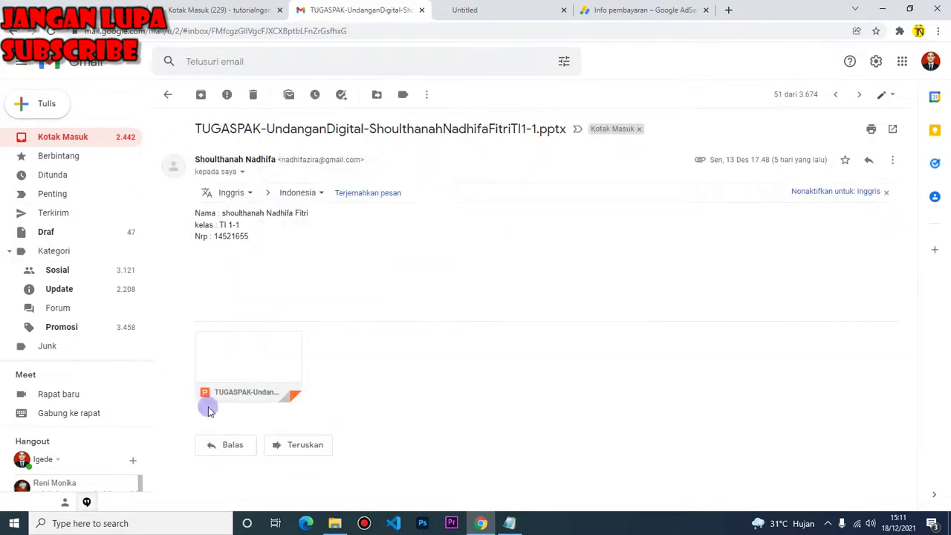
pyautogui.moveTo(226, 364)
pyautogui.click(225, 388)
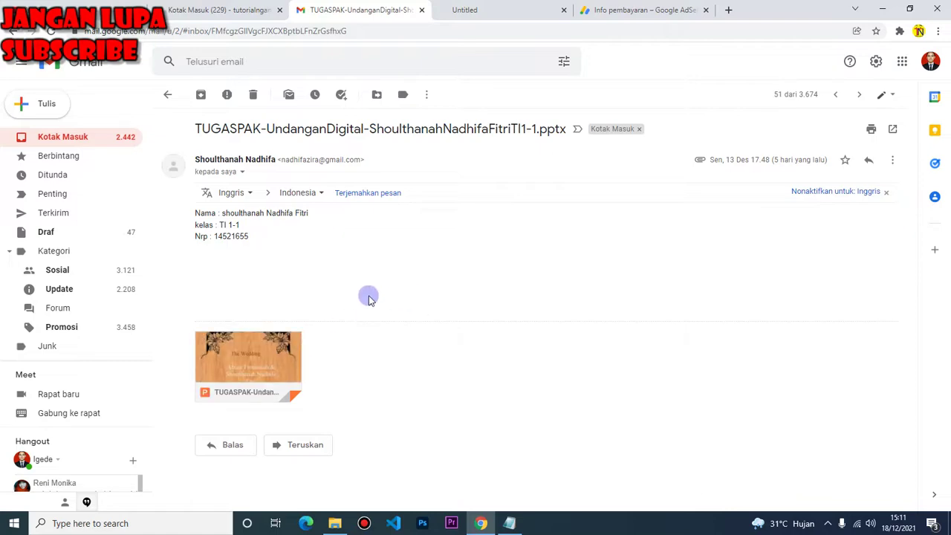
pyautogui.click(67, 499)
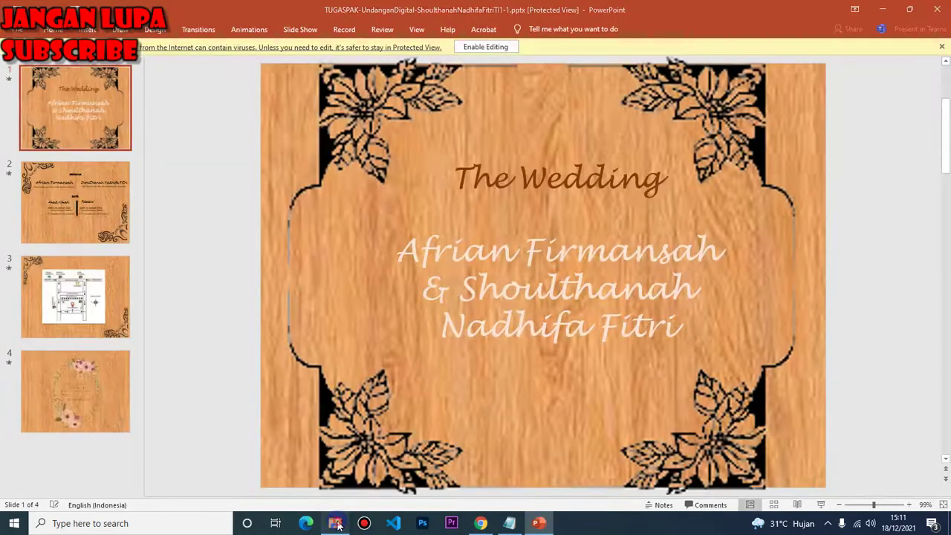
# Check the downloaded presentation's author and date details in its file Properties
pyautogui.click(335, 523)
pyautogui.rightClick(239, 267)
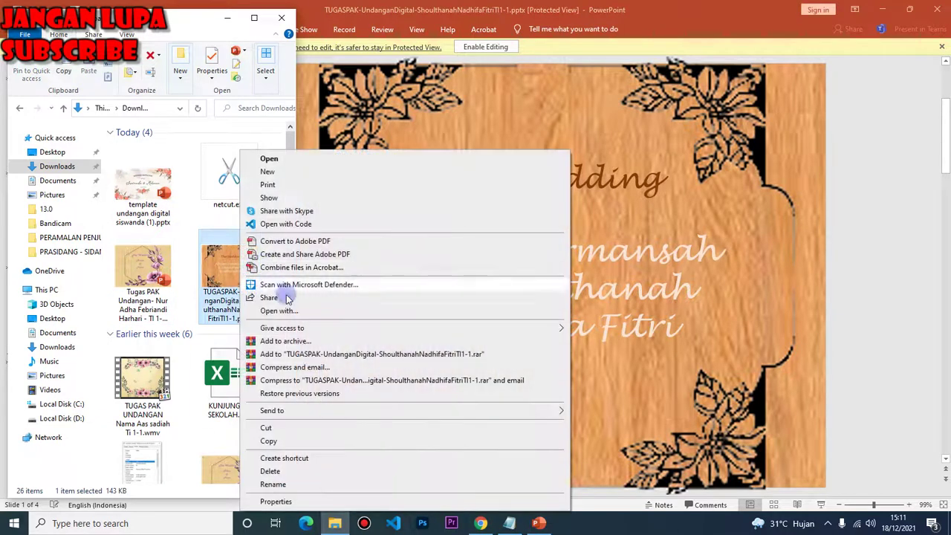
pyautogui.click(281, 501)
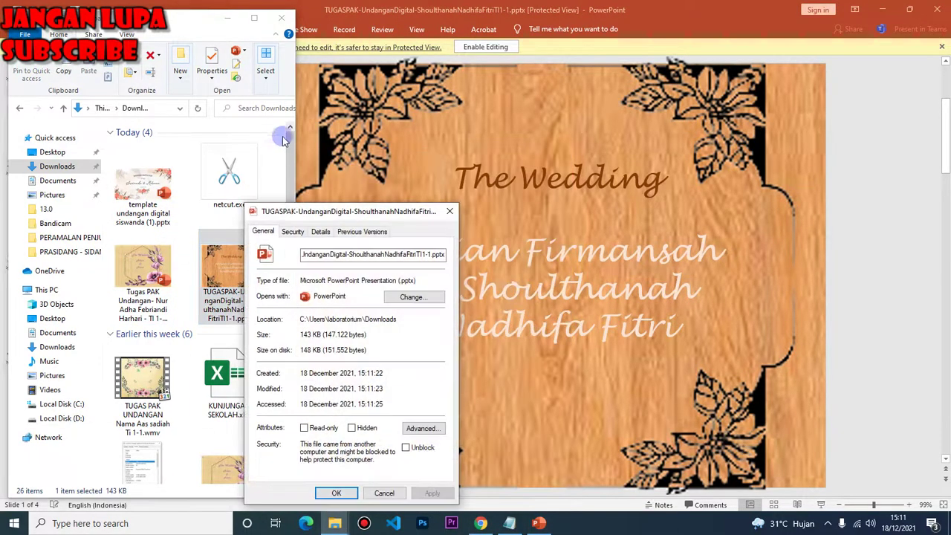
pyautogui.click(319, 232)
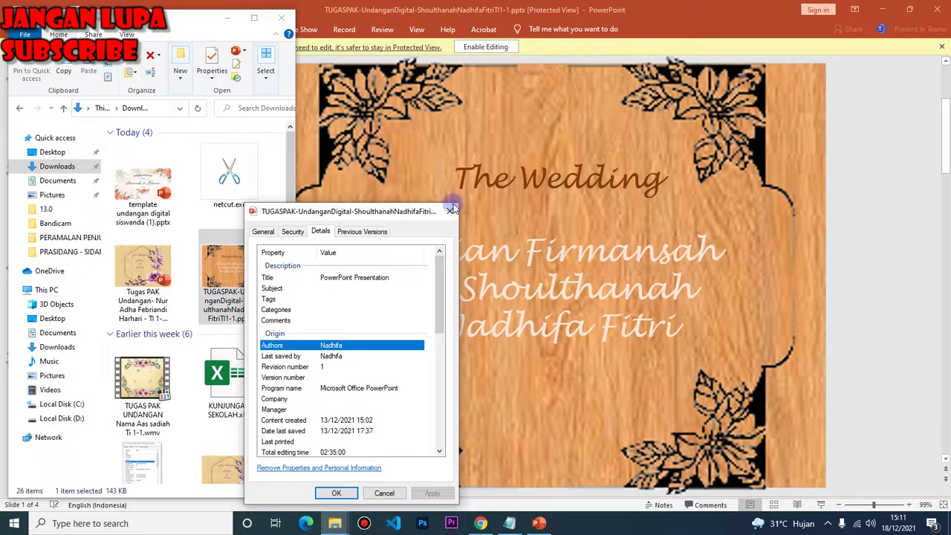
pyautogui.click(450, 211)
# Enable editing and play the four-slide invitation as a slide show, ending on slide 4
pyautogui.click(462, 49)
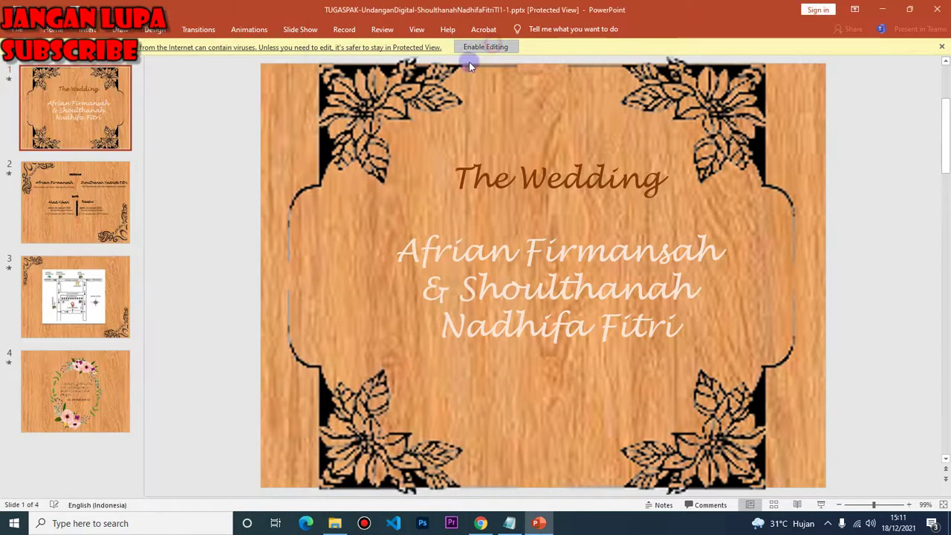
pyautogui.click(471, 47)
pyautogui.press('F5')
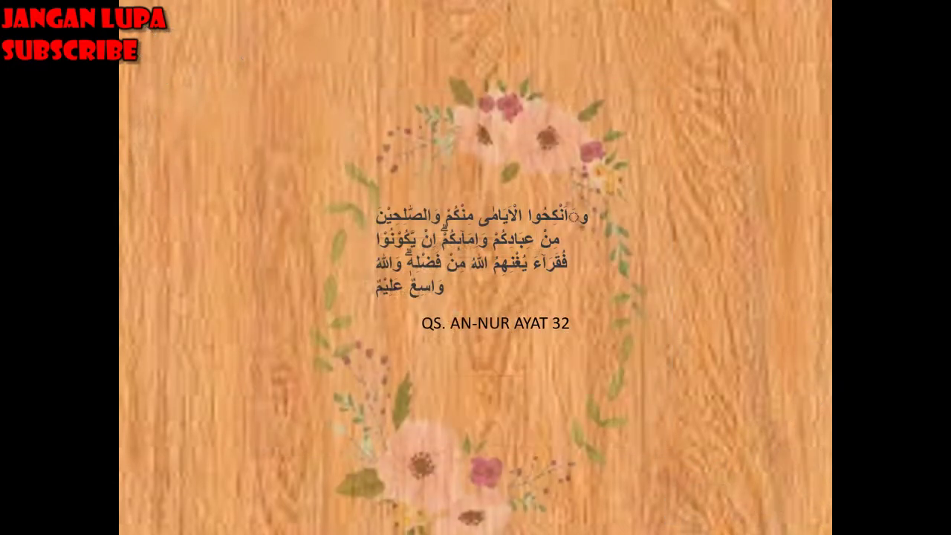
pyautogui.press('Escape')
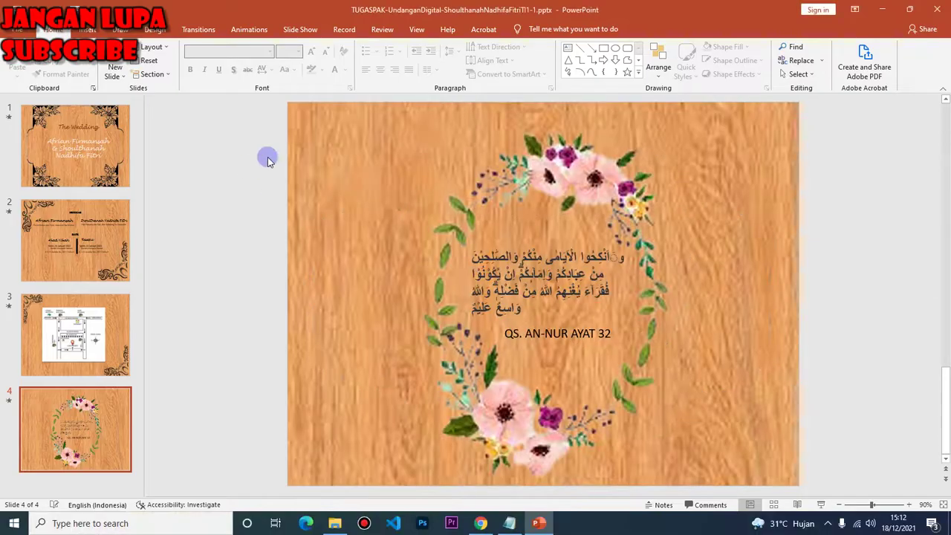
# Close the reviewed presentation and start a new line in the Notepad submission list
pyautogui.click(937, 9)
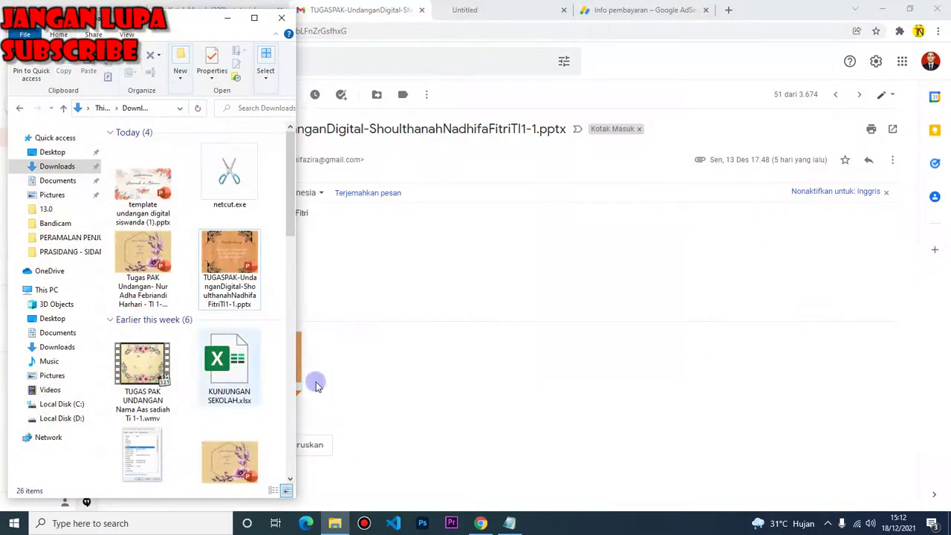
pyautogui.click(509, 523)
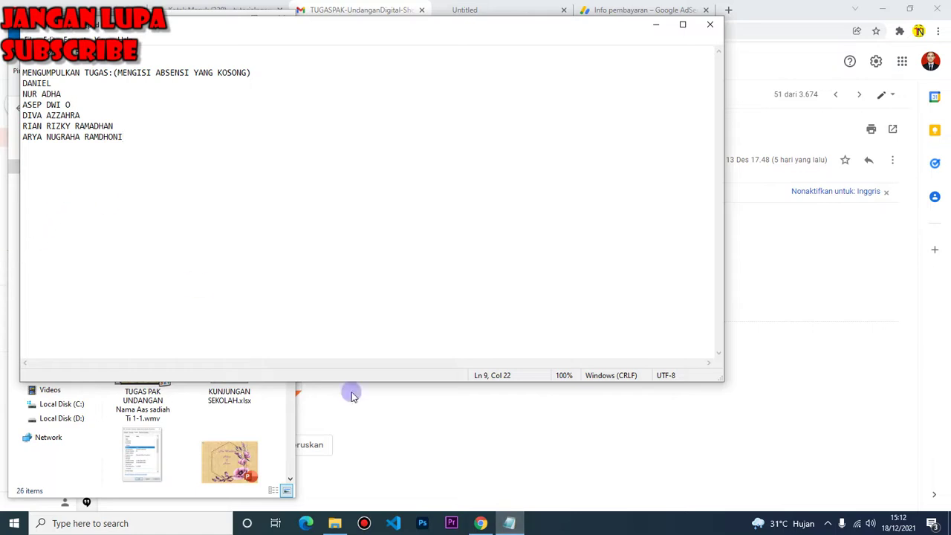
pyautogui.click(481, 523)
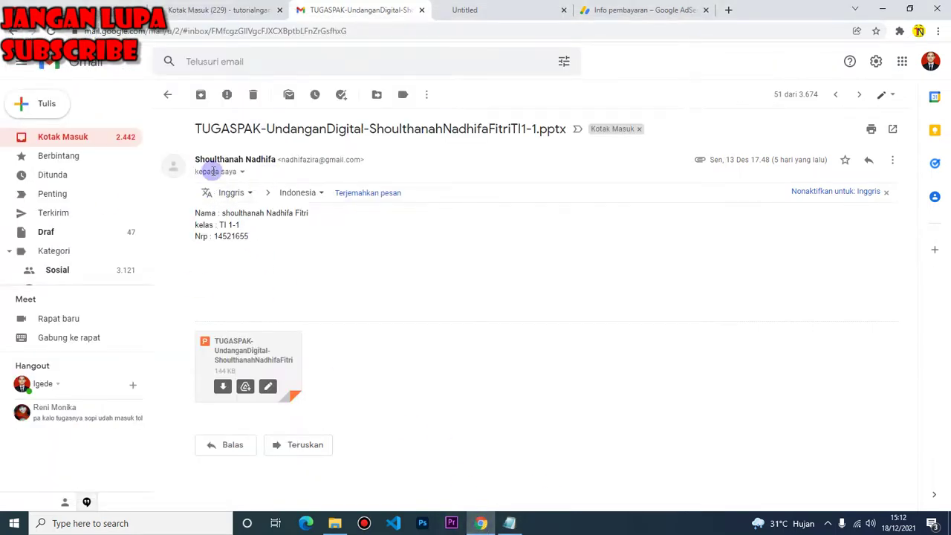
pyautogui.click(12, 34)
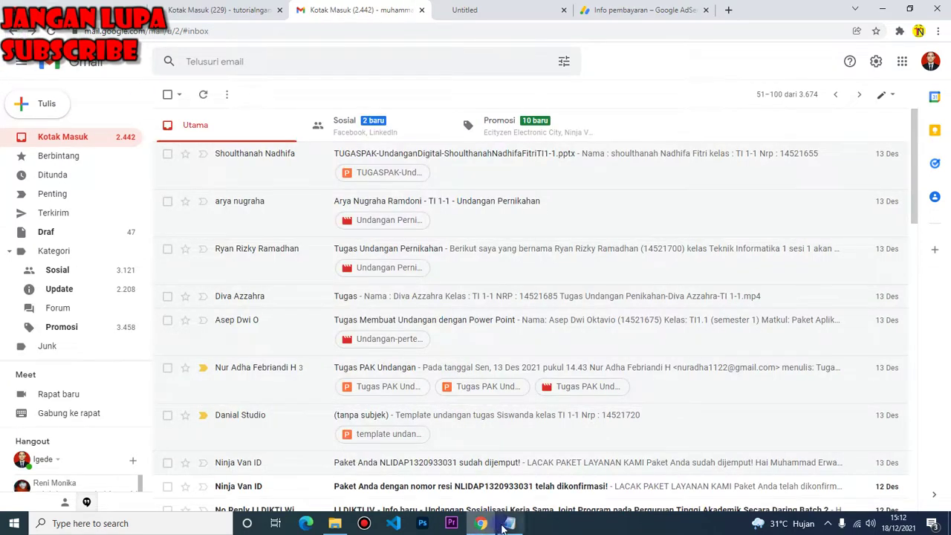
pyautogui.click(509, 523)
pyautogui.press('Return')
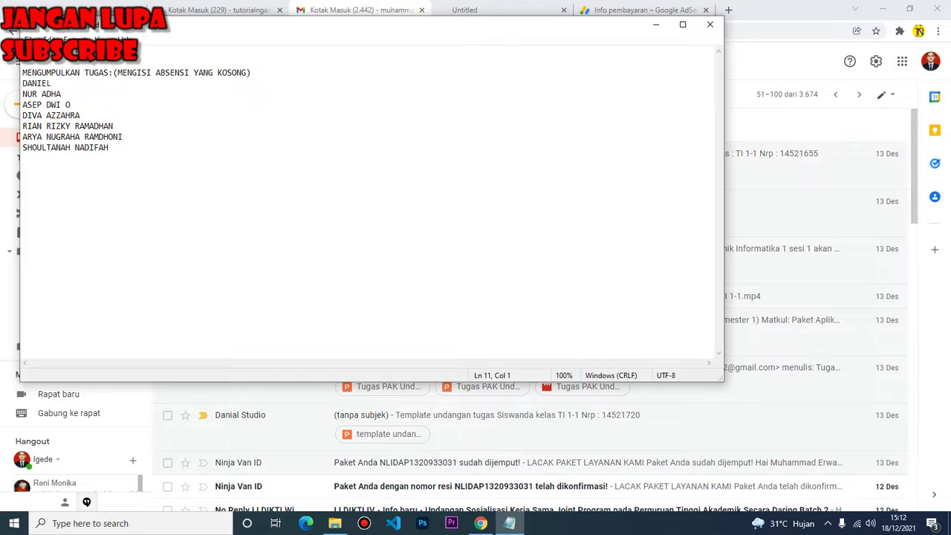
# Browse the newer inbox emails and type the next student's name into Notepad
pyautogui.click(480, 523)
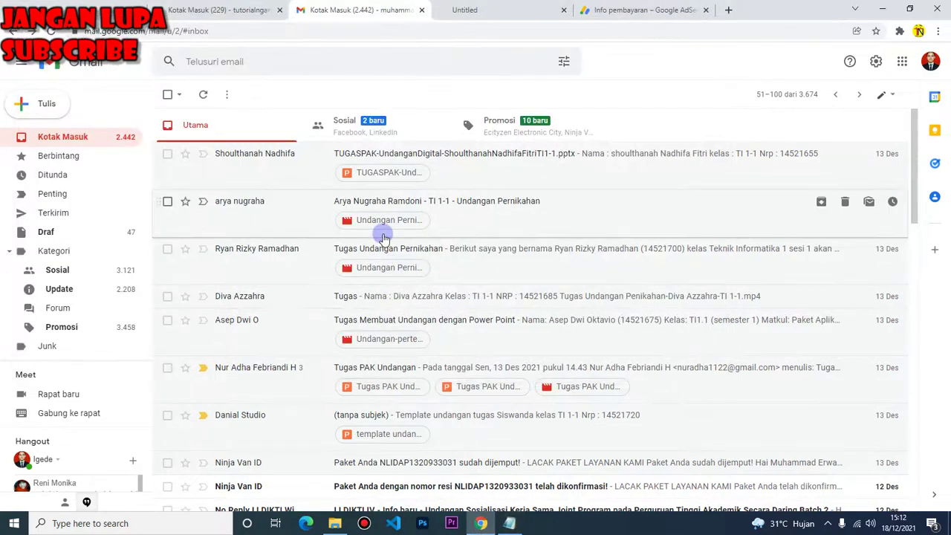
pyautogui.scroll(-2, 876, 416)
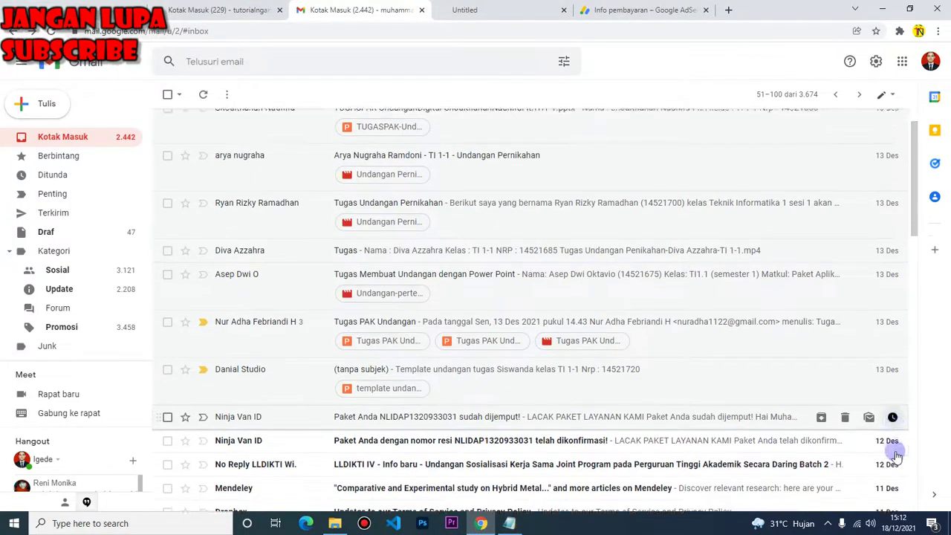
pyautogui.scroll(2, 823, 221)
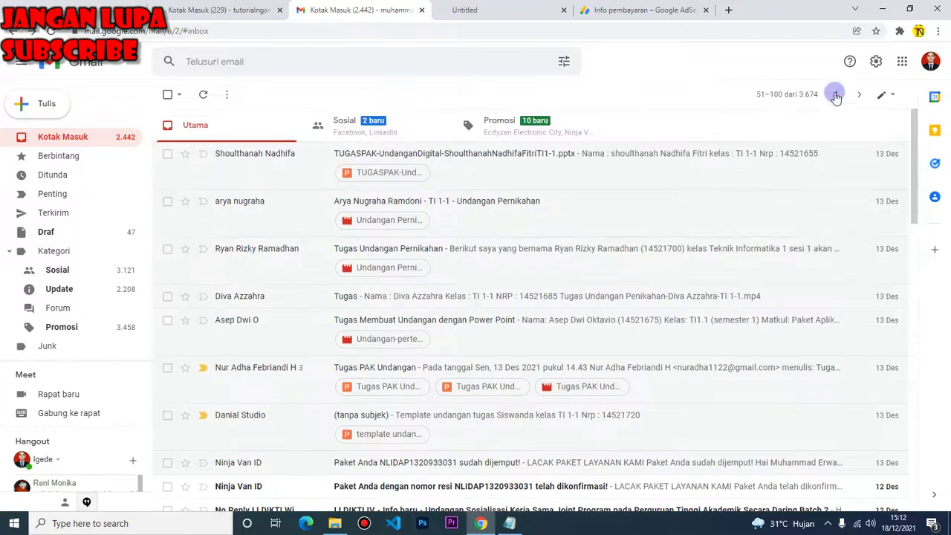
pyautogui.click(833, 95)
pyautogui.scroll(-15, 420, 388)
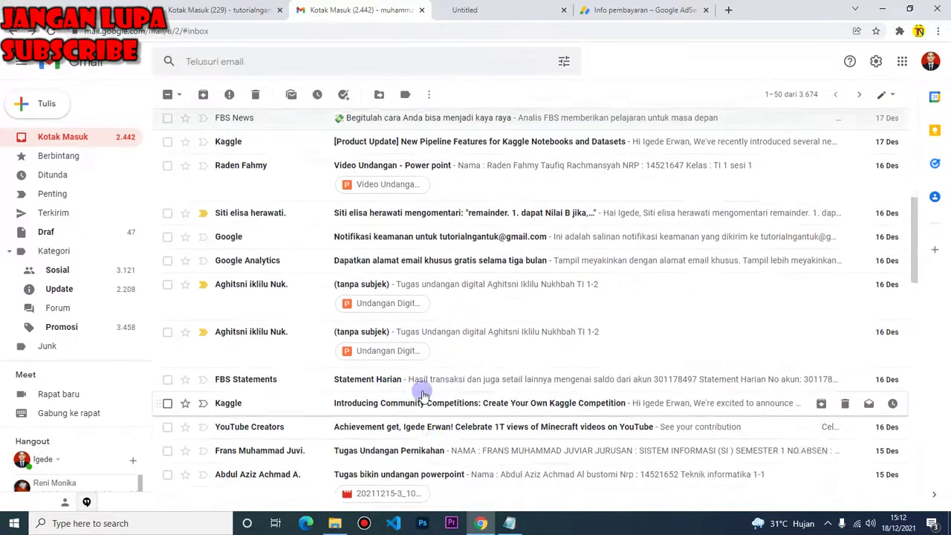
pyautogui.scroll(-10, 446, 388)
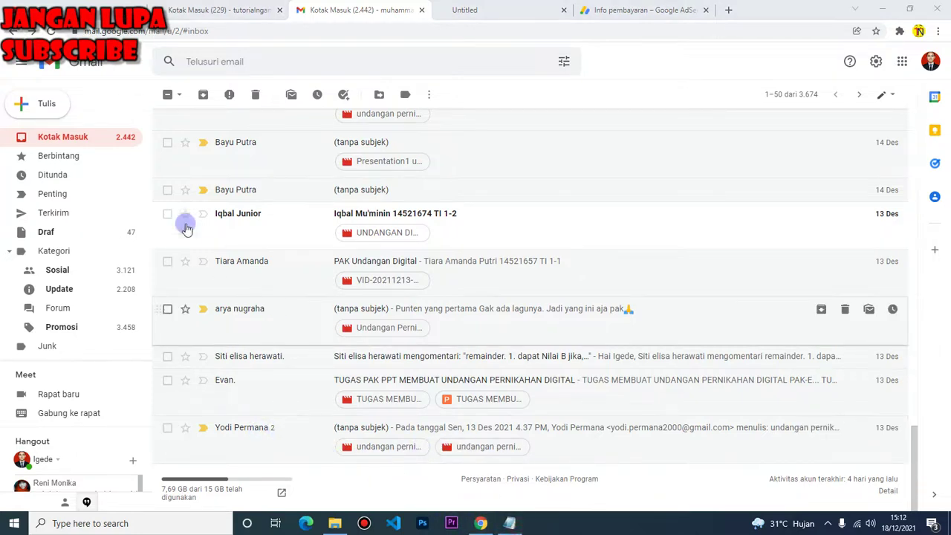
pyautogui.click(509, 523)
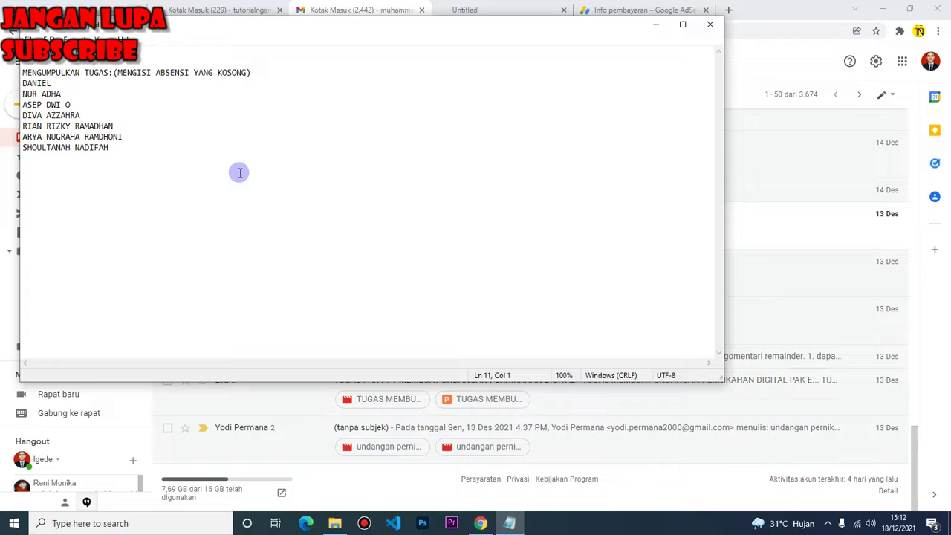
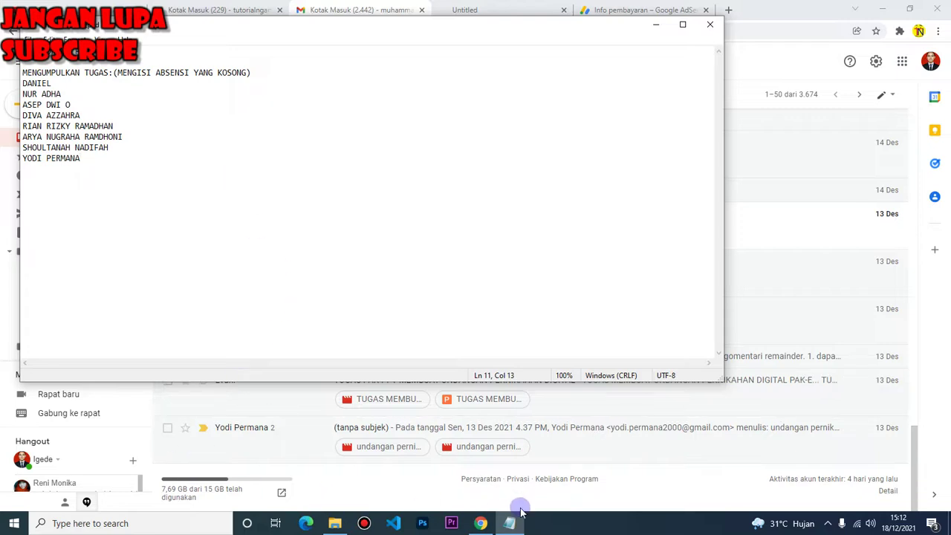
pyautogui.click(480, 523)
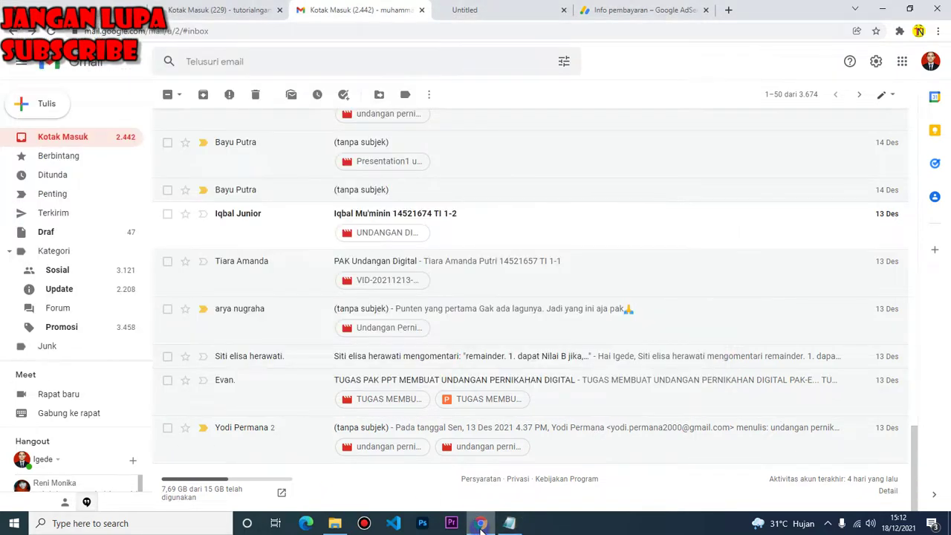
# Download the TUGAS PAK PPT MEMBUAT UNDANGAN PERNIKAHAN DIGITAL attachment and open it in PowerPoint
pyautogui.click(434, 380)
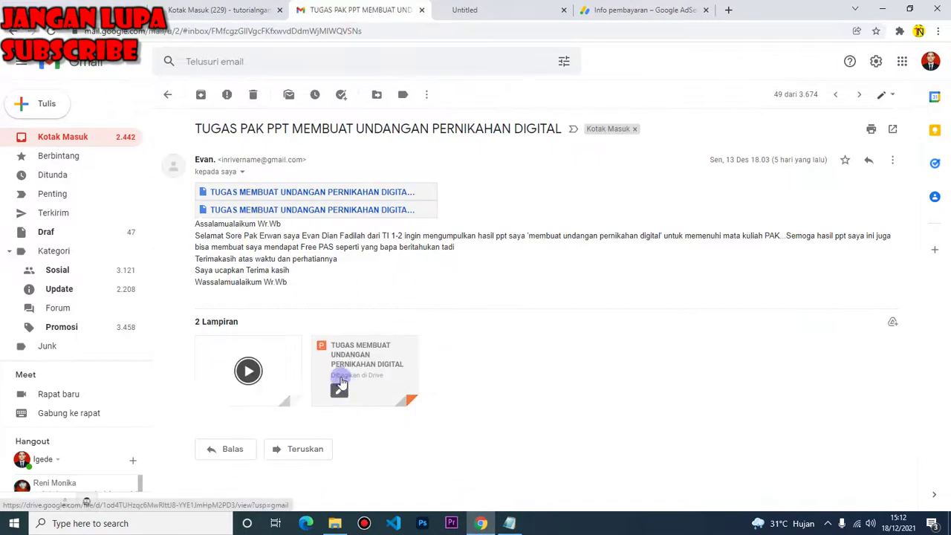
pyautogui.click(361, 391)
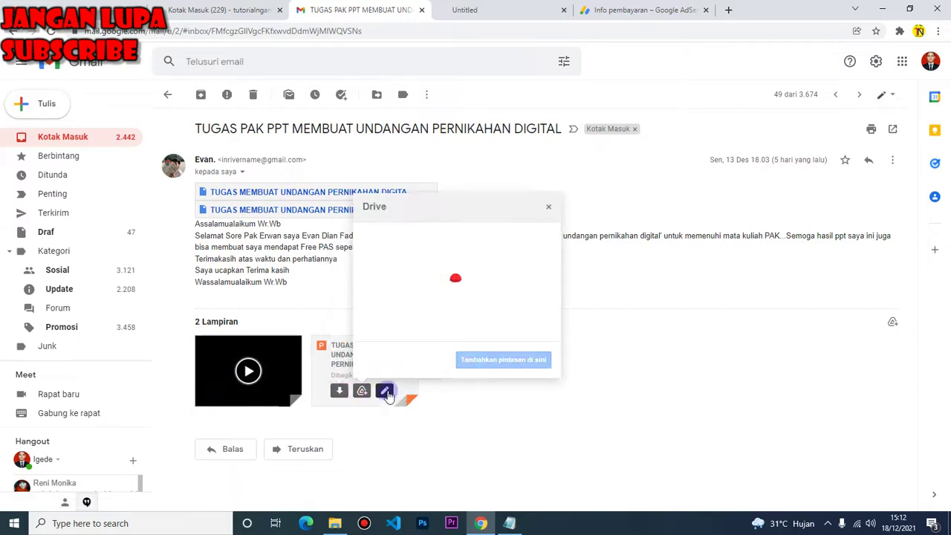
pyautogui.click(385, 392)
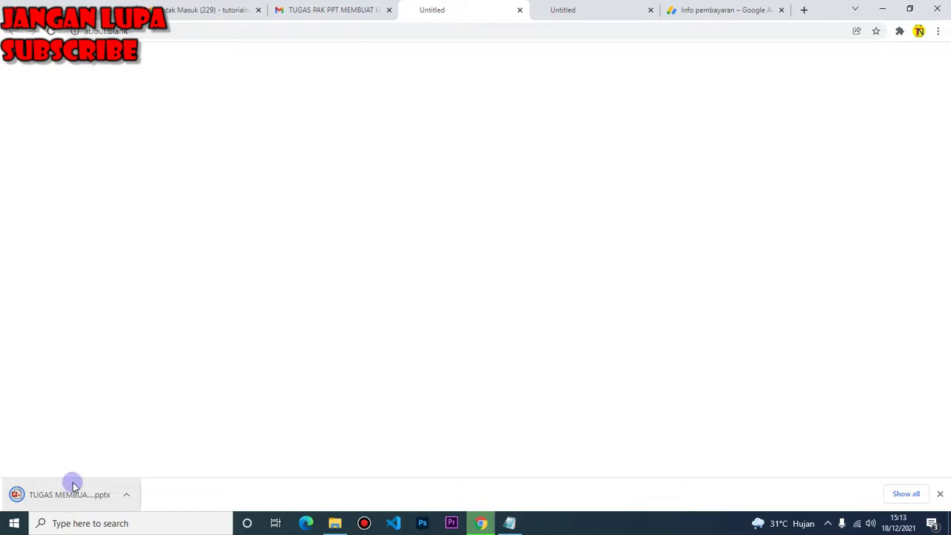
pyautogui.click(63, 493)
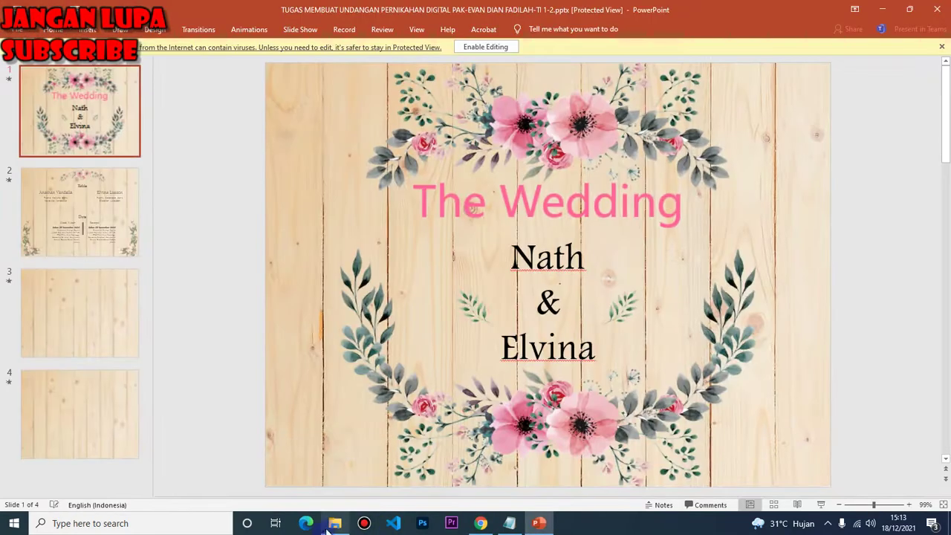
pyautogui.click(334, 526)
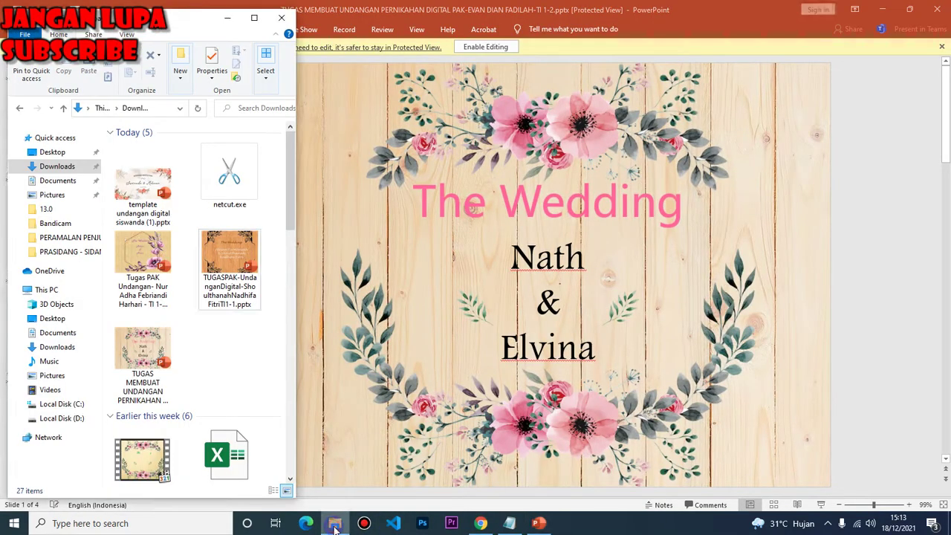
# Enable editing and review slides 2, 4, 3 and 1, including the venue map slide
pyautogui.click(430, 237)
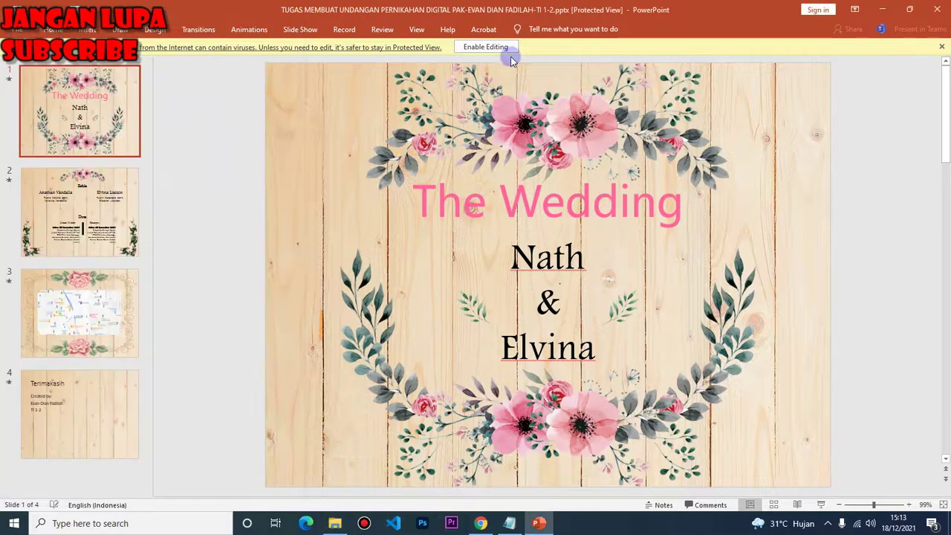
pyautogui.click(485, 47)
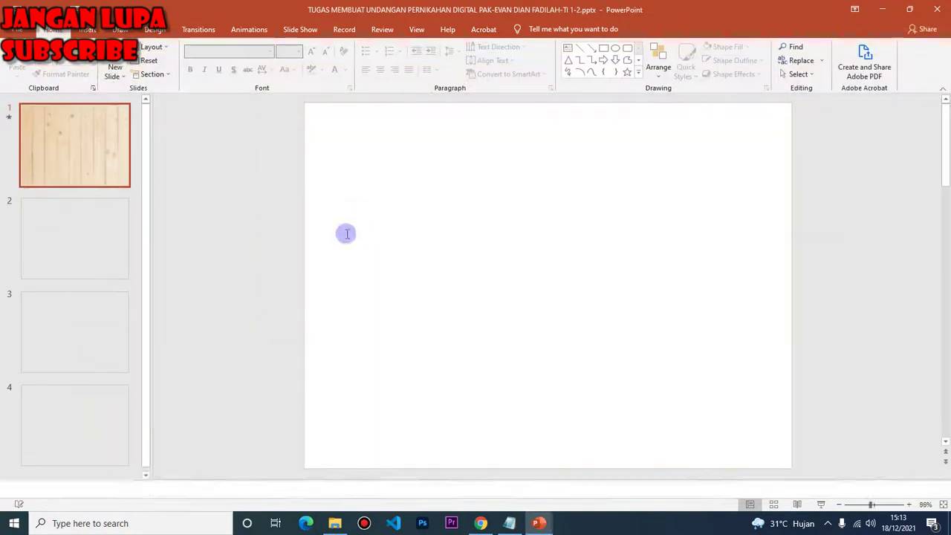
pyautogui.click(65, 277)
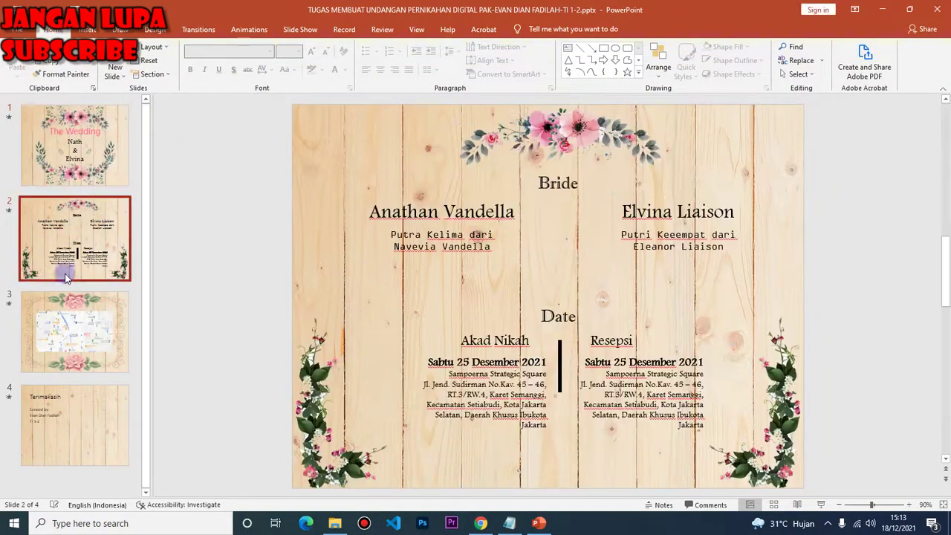
pyautogui.click(69, 413)
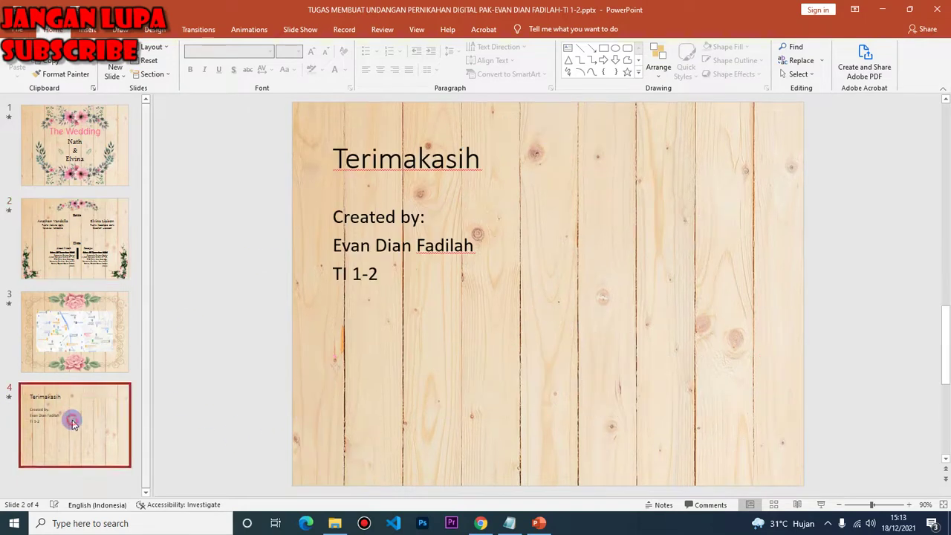
pyautogui.click(72, 333)
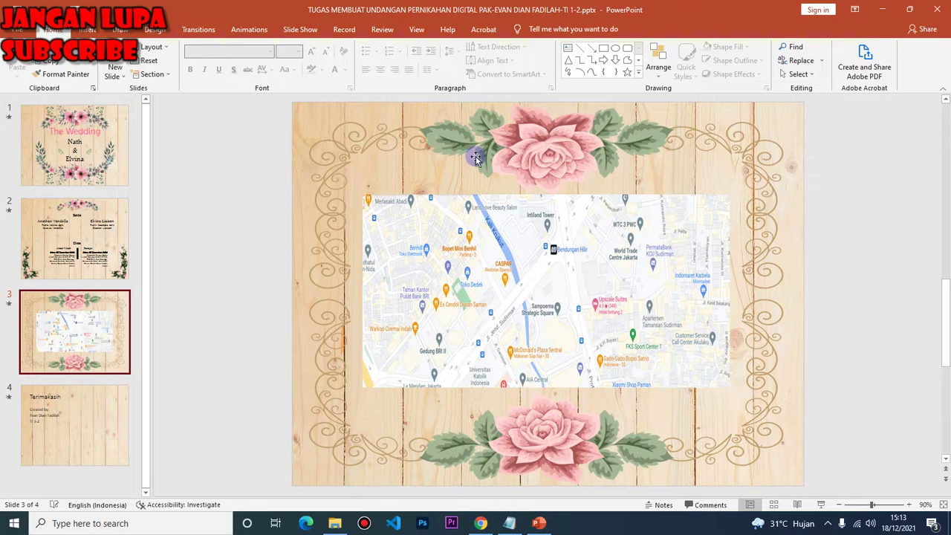
pyautogui.click(89, 148)
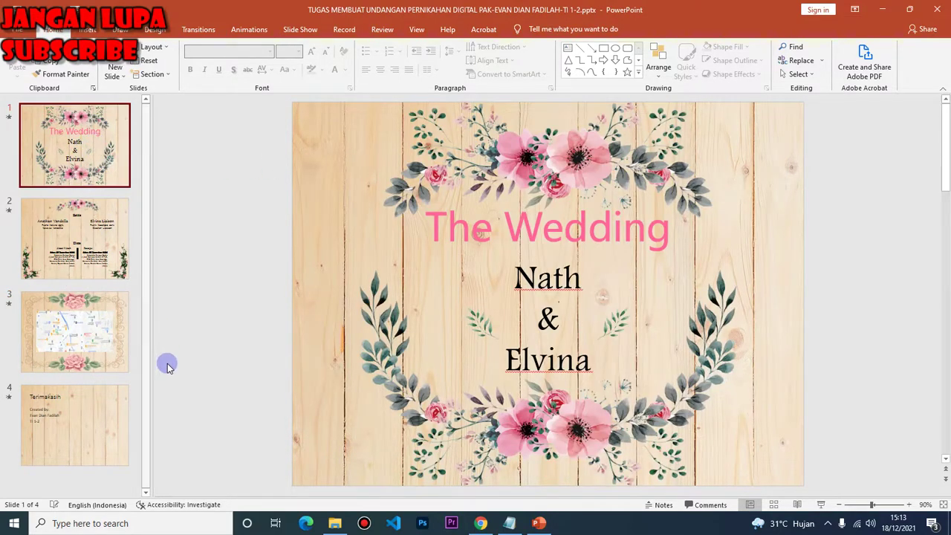
# Check the invitation file's Details: content created 13/12/2021 15:41, last saved 17:54
pyautogui.click(334, 521)
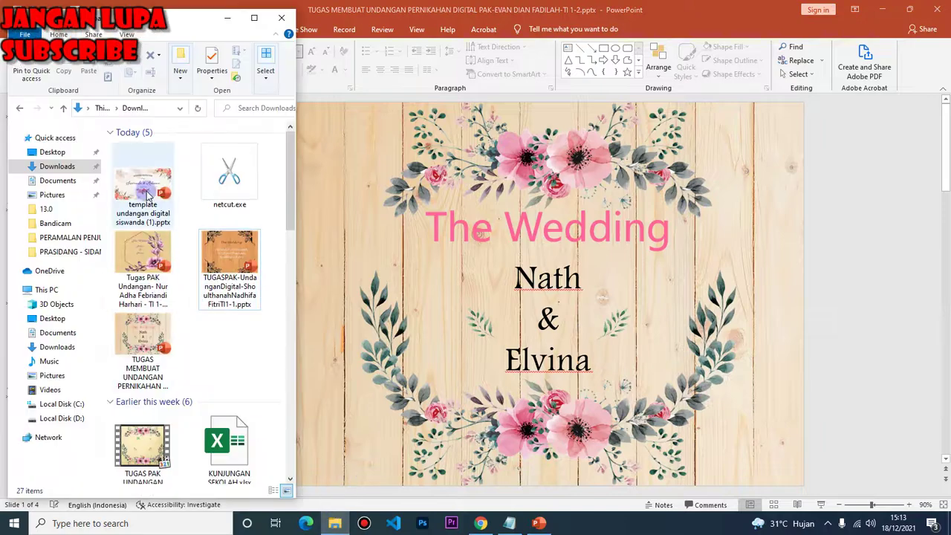
pyautogui.rightClick(135, 341)
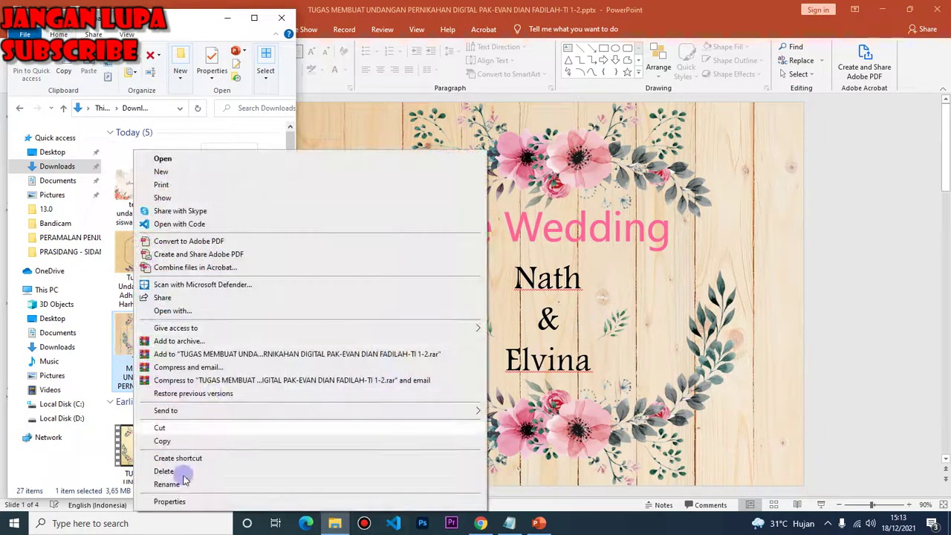
pyautogui.click(180, 499)
pyautogui.click(214, 231)
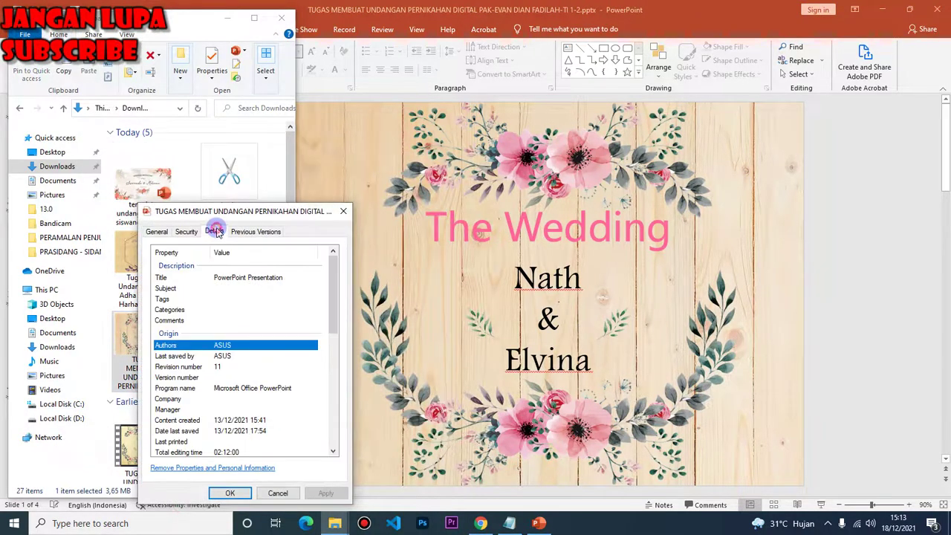
pyautogui.click(343, 212)
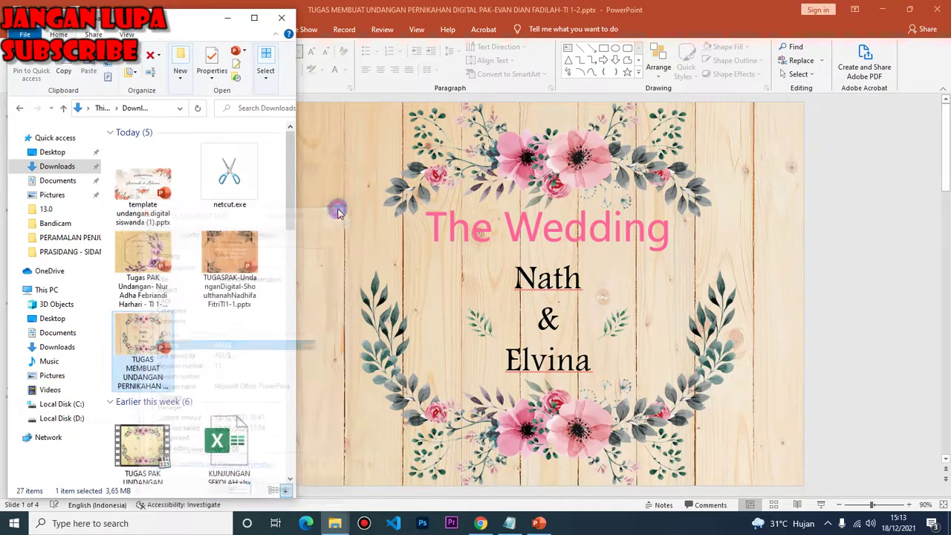
pyautogui.click(227, 17)
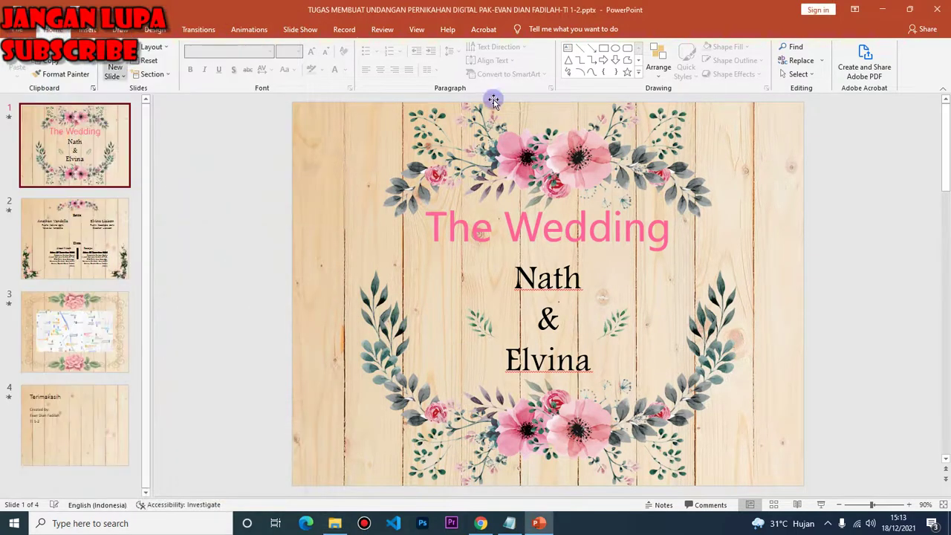
pyautogui.click(508, 525)
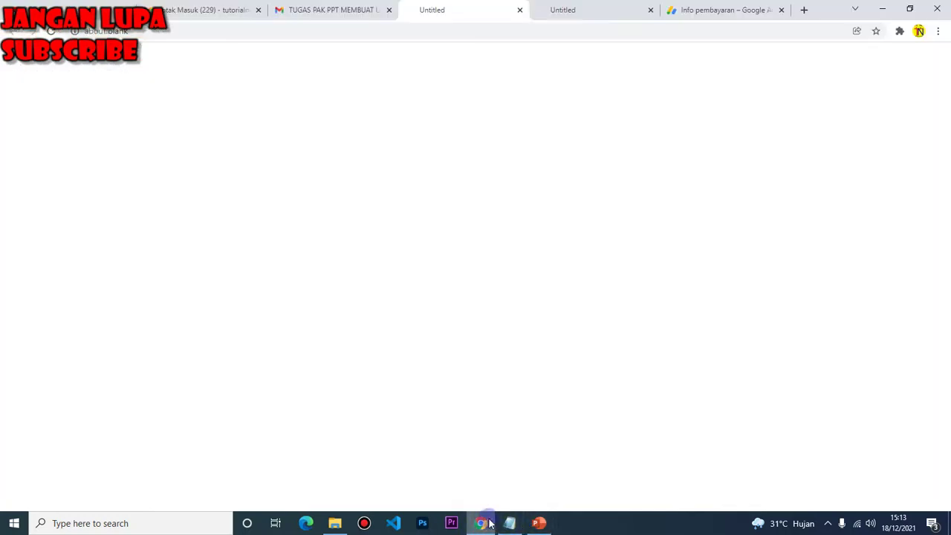
# Copy the student's name from the submission email onto a new line in the Notepad list
pyautogui.click(346, 8)
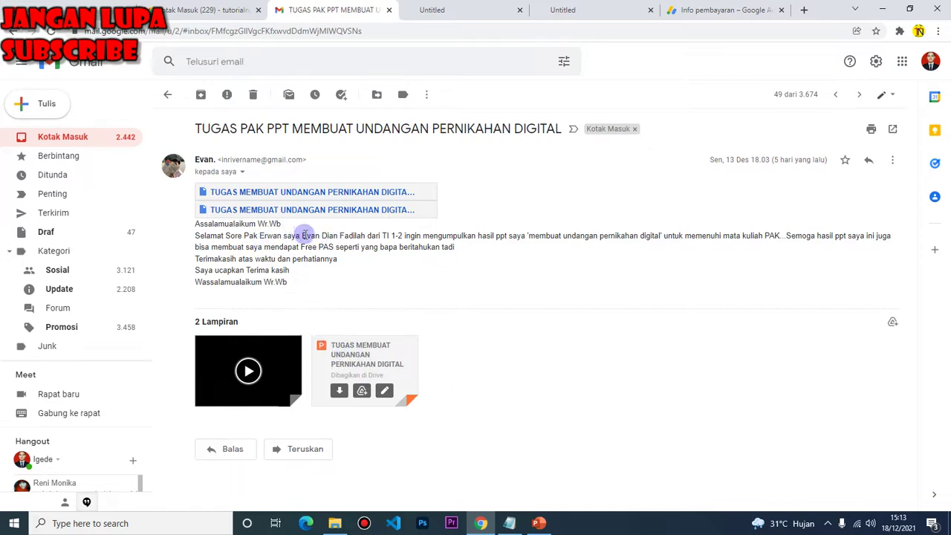
pyautogui.moveTo(302, 235); pyautogui.dragTo(368, 235)
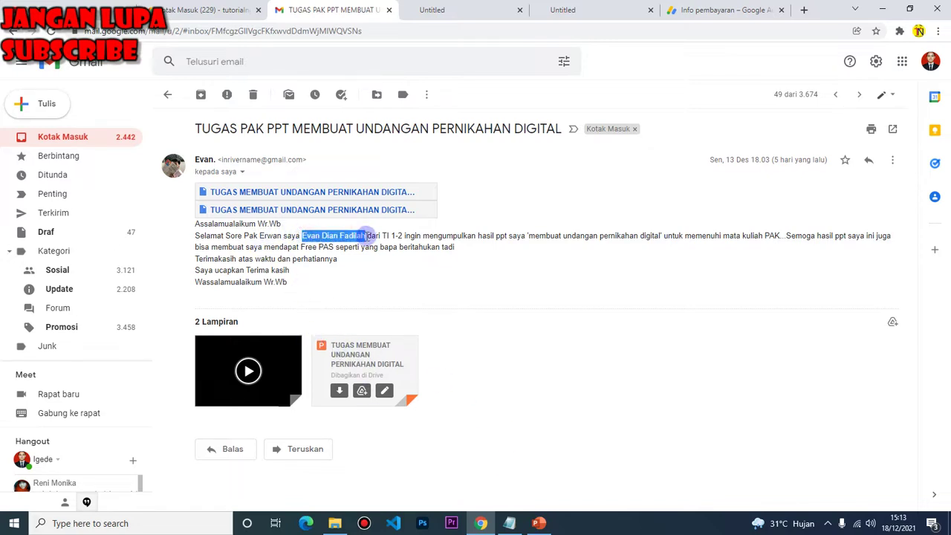
pyautogui.click(510, 523)
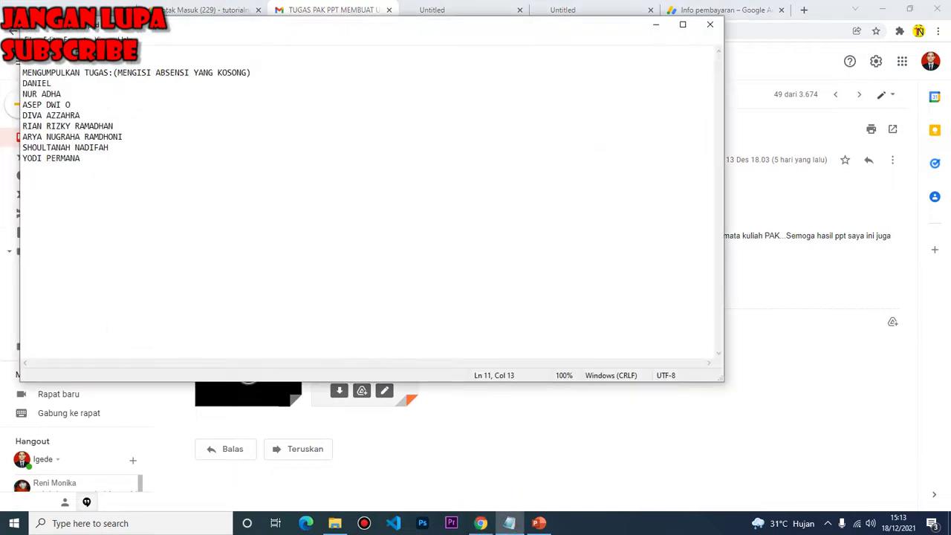
pyautogui.press('Return')
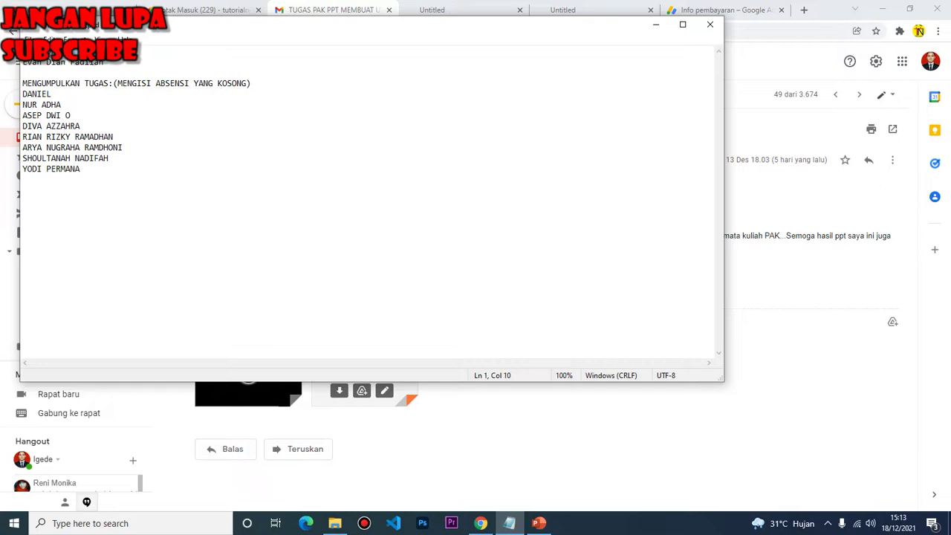
pyautogui.scroll(1, 364, 201)
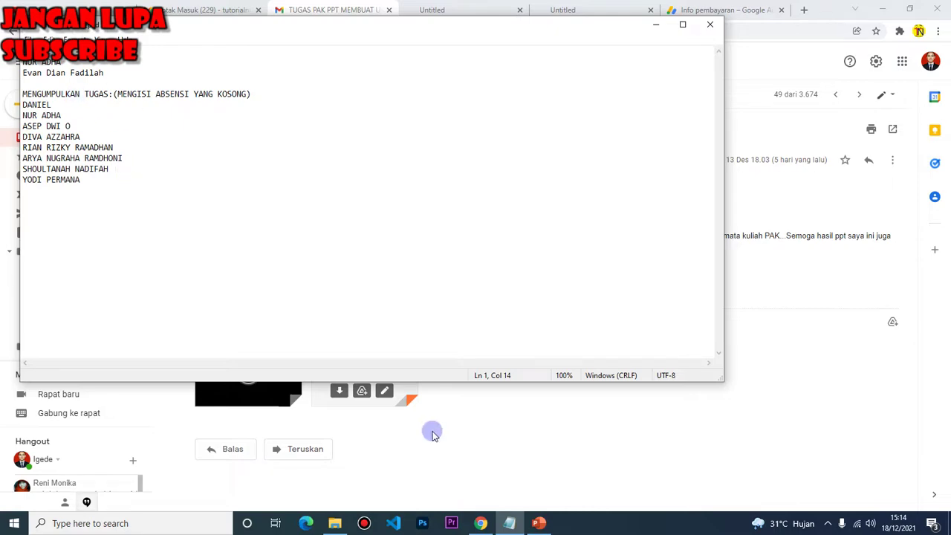
pyautogui.click(538, 524)
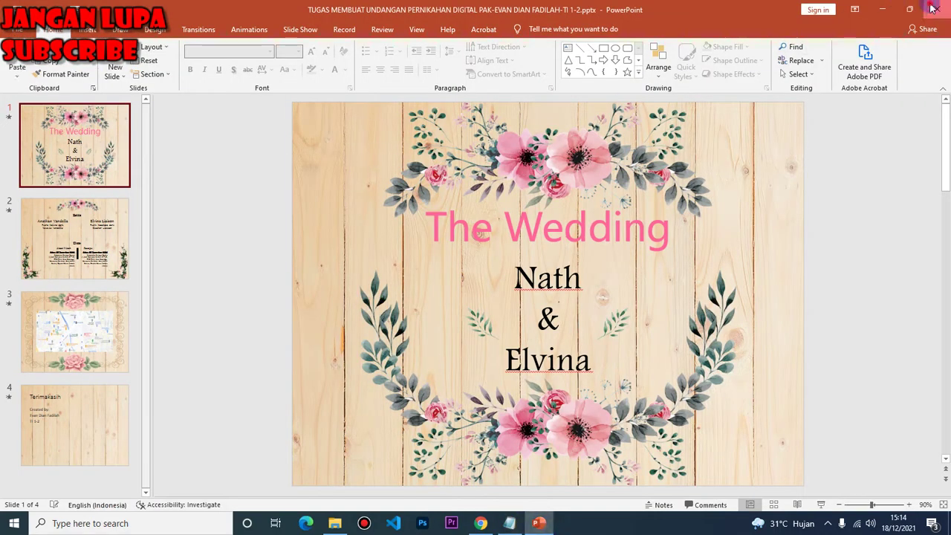
# Minimize PowerPoint, return to the Gmail inbox and check the classroom comment notification
pyautogui.click(884, 8)
pyautogui.click(471, 513)
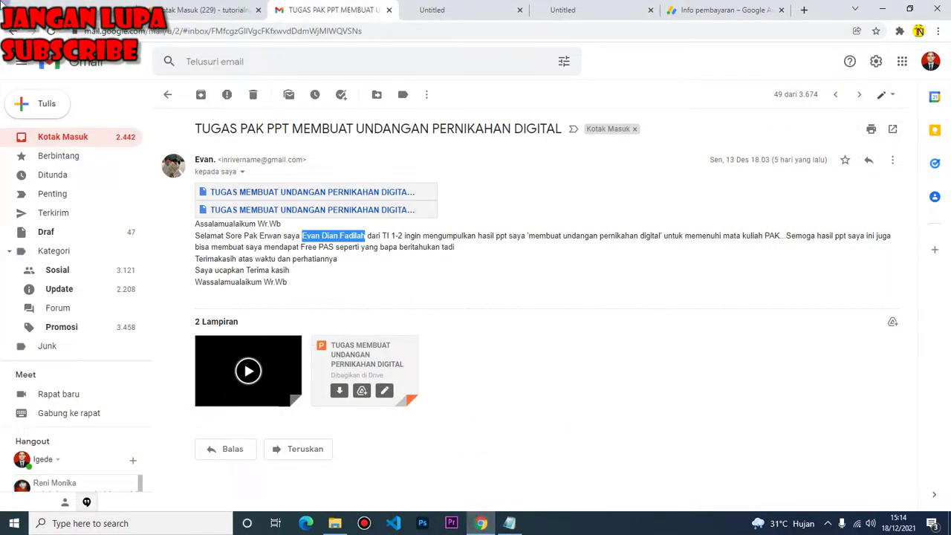
pyautogui.click(12, 31)
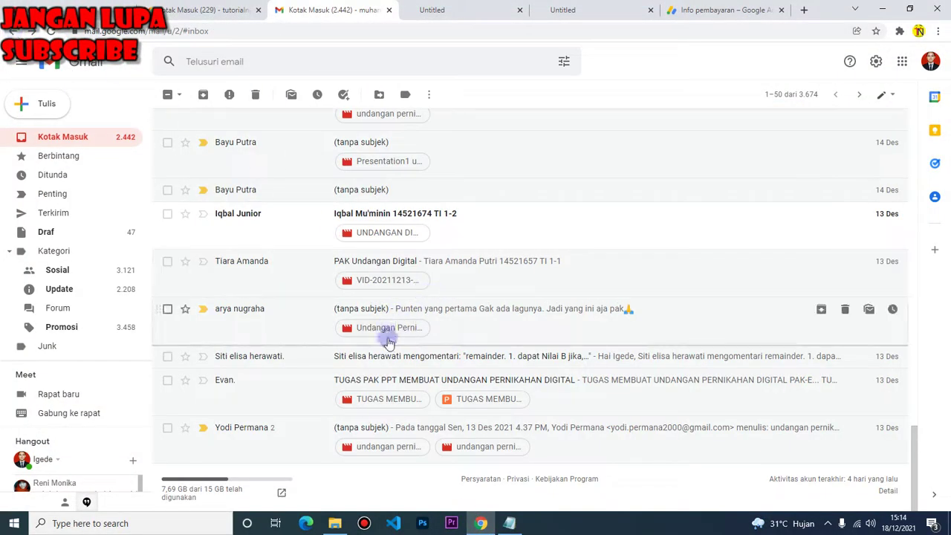
pyautogui.click(311, 360)
pyautogui.scroll(-5, 460, 334)
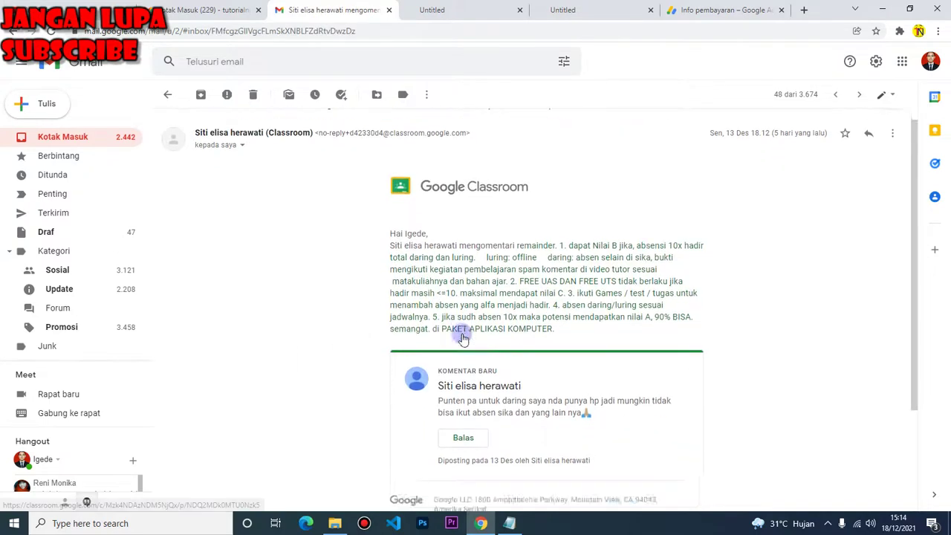
pyautogui.click(13, 31)
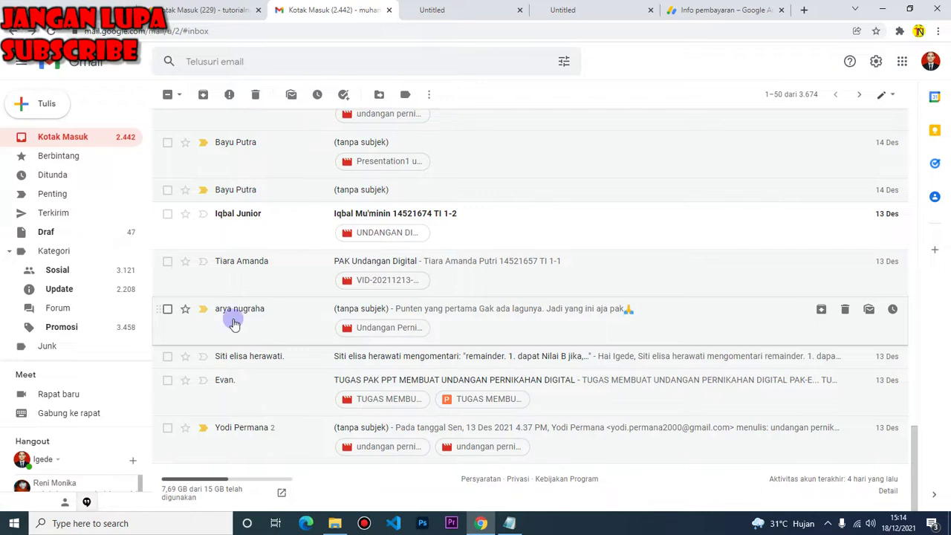
# Switch between Notepad and Gmail, adding the next sender's name to the submission list
pyautogui.click(508, 523)
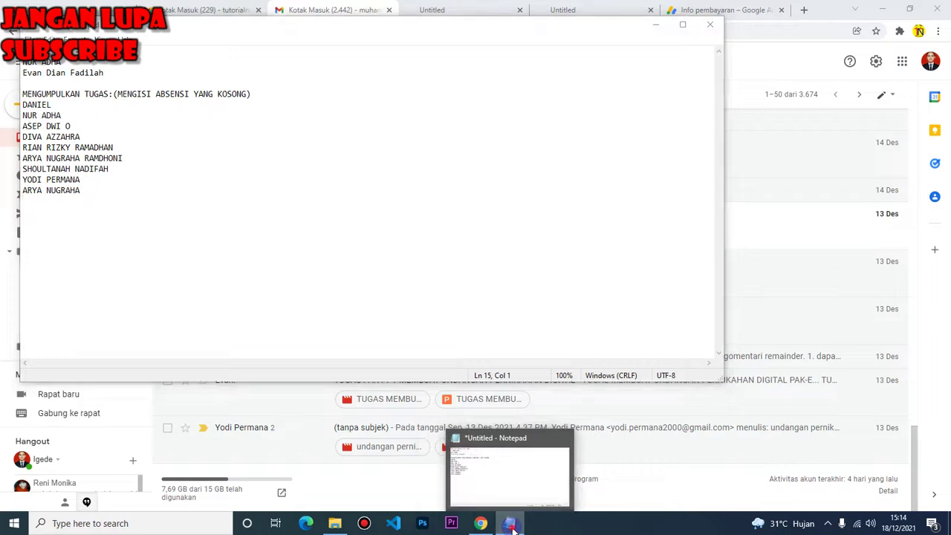
pyautogui.click(509, 524)
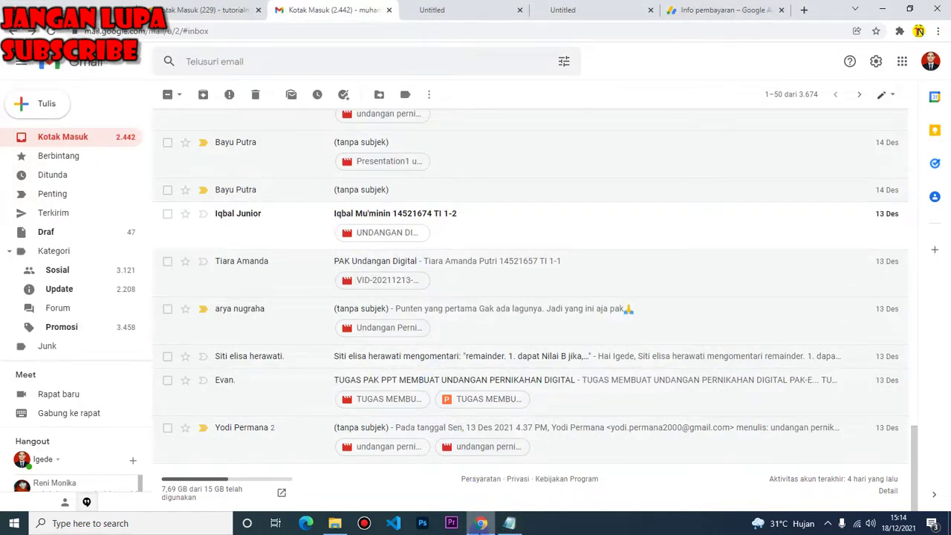
pyautogui.click(480, 523)
pyautogui.click(509, 523)
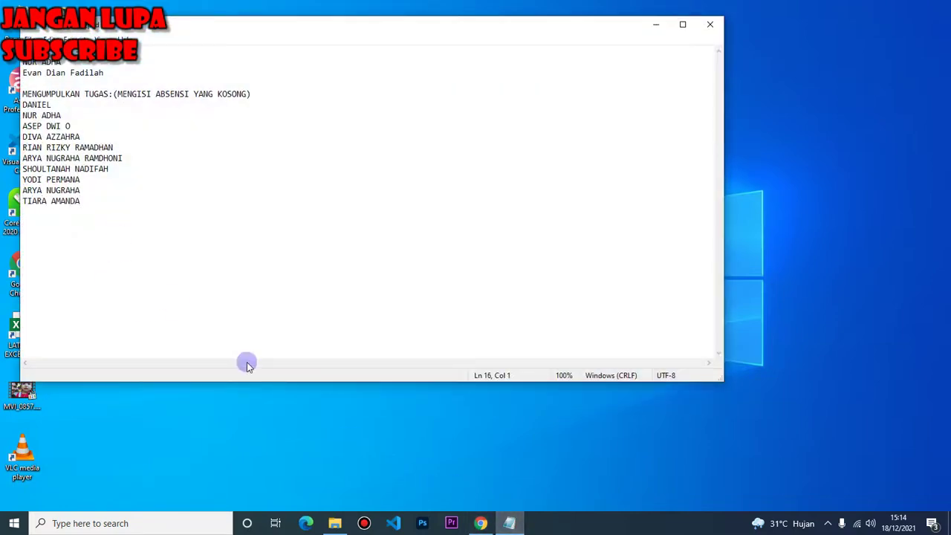
pyautogui.click(481, 523)
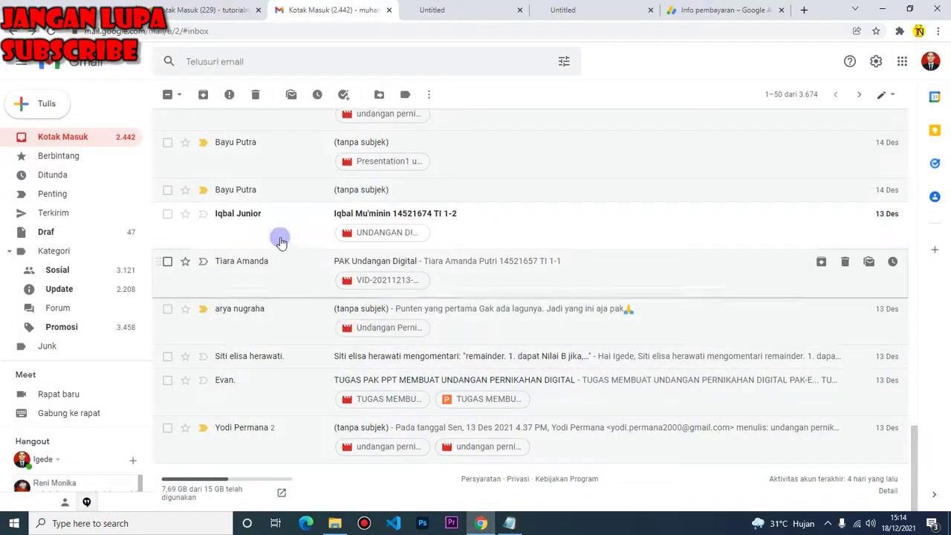
pyautogui.click(508, 520)
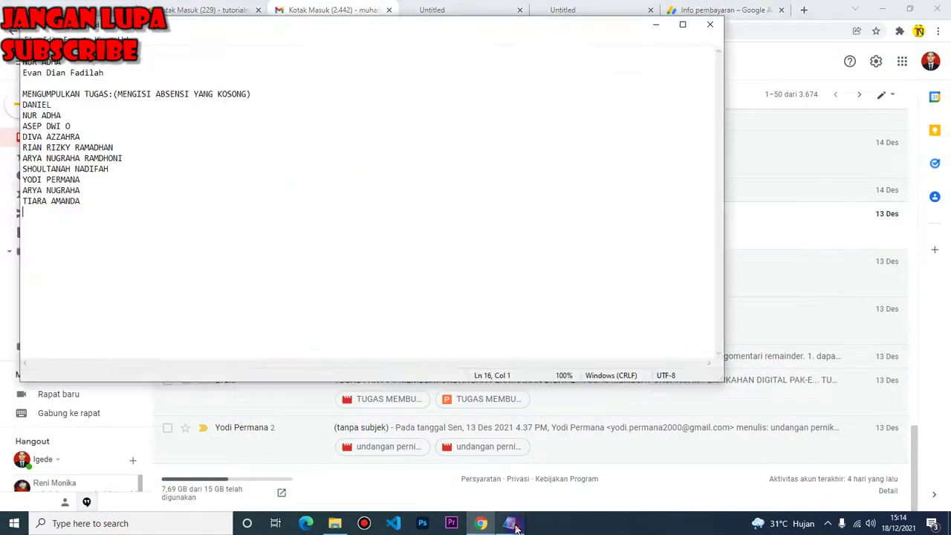
pyautogui.click(504, 516)
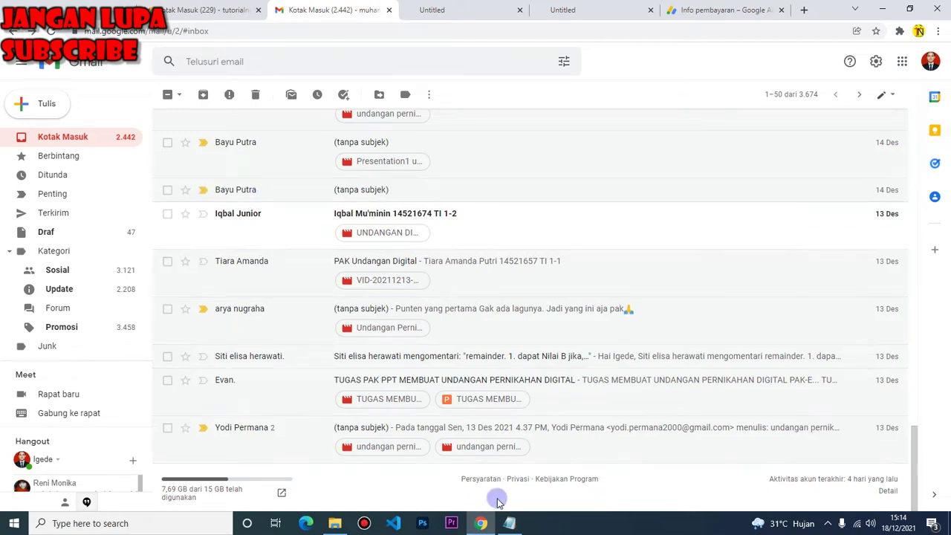
pyautogui.click(509, 522)
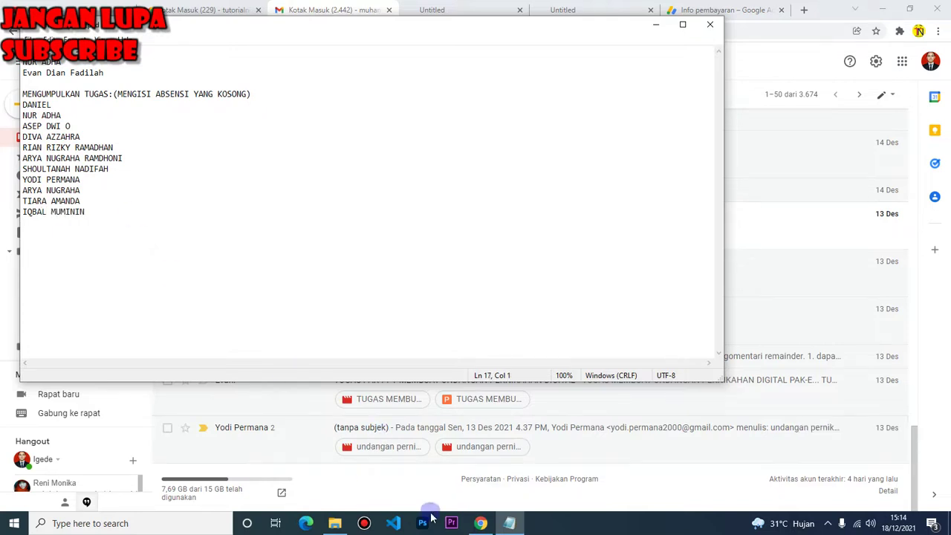
pyautogui.click(481, 523)
pyautogui.scroll(1, 303, 236)
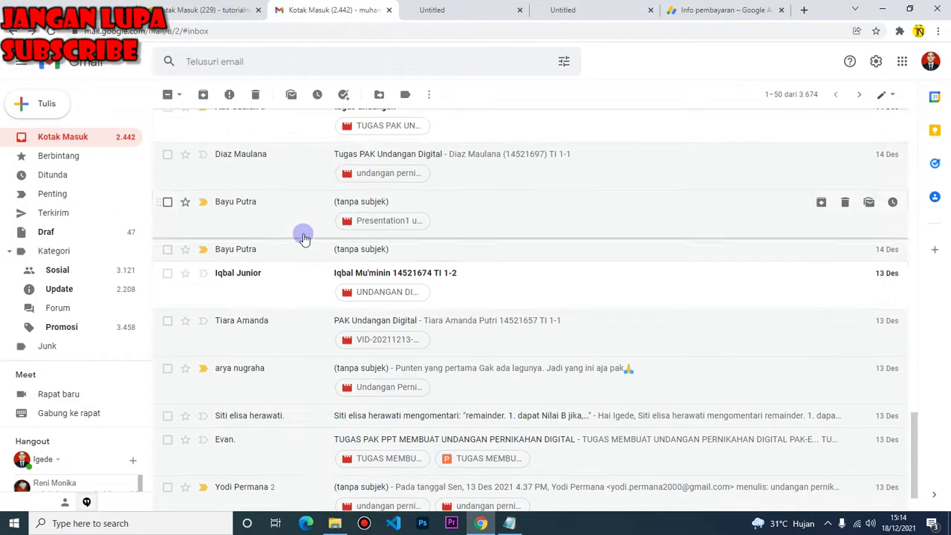
# Check both no-subject emails from one sender and log that name at the end of Notepad
pyautogui.click(300, 255)
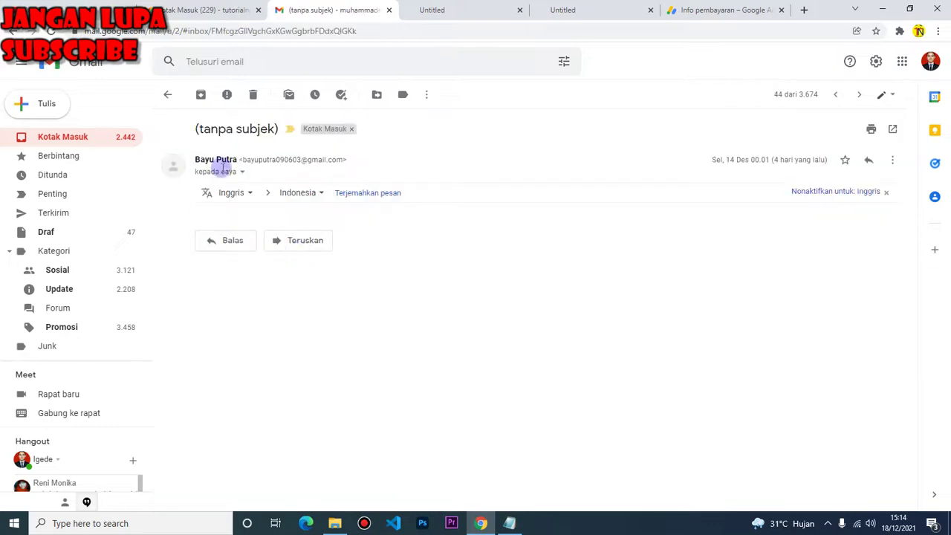
pyautogui.click(9, 34)
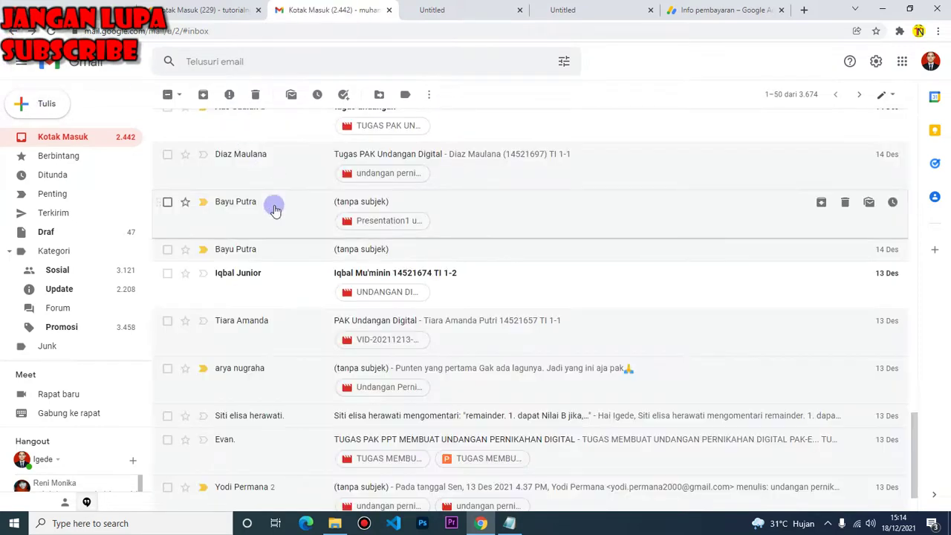
pyautogui.click(276, 206)
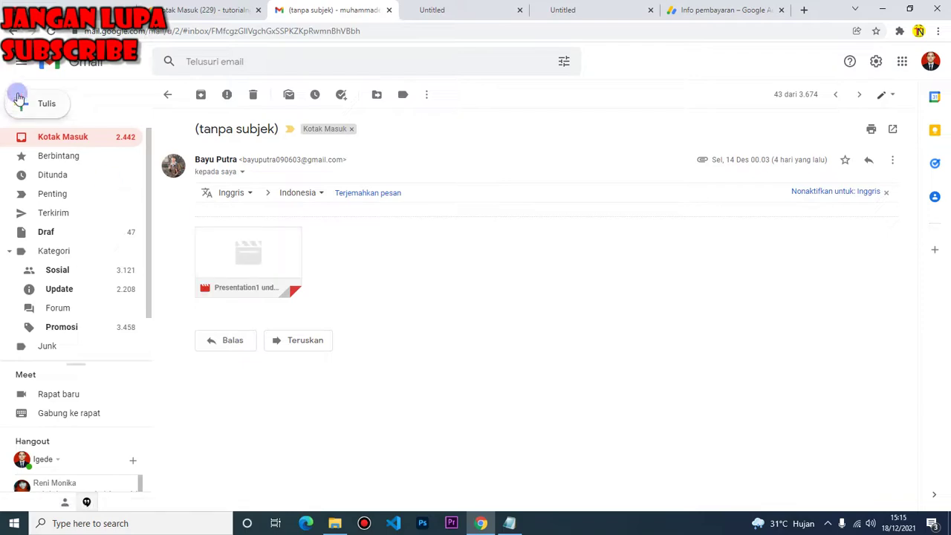
pyautogui.click(9, 33)
pyautogui.scroll(2, 263, 272)
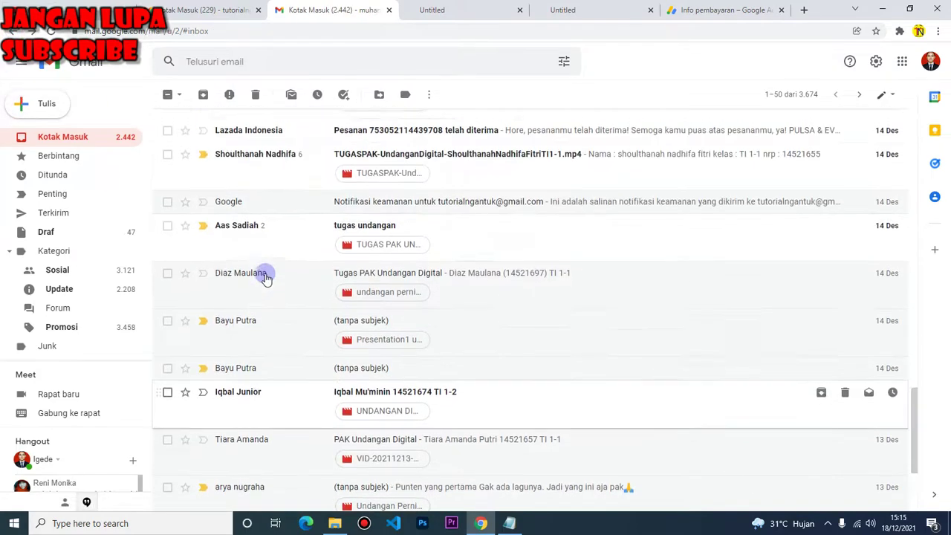
pyautogui.click(510, 523)
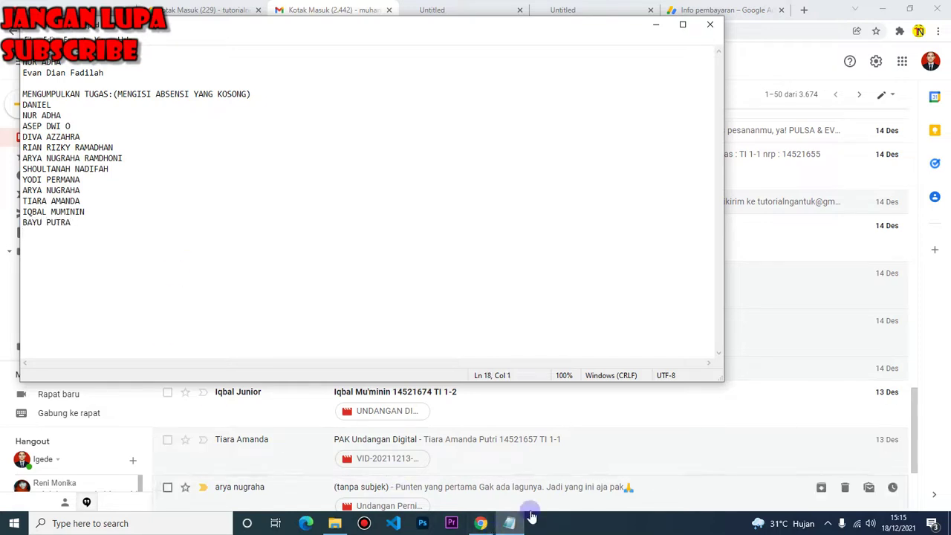
pyautogui.click(505, 524)
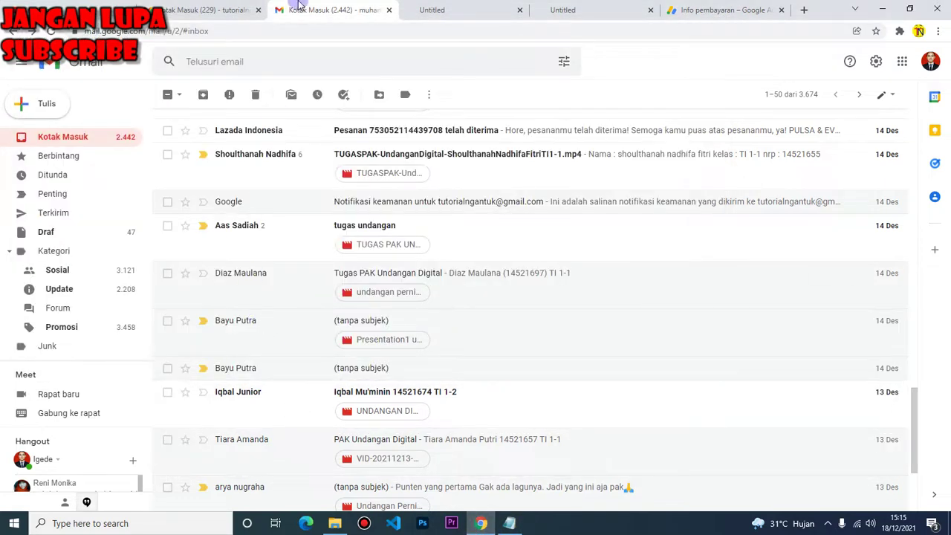
# Open the 'tugas undangan' email, select the student's name and download the invitation video
pyautogui.click(260, 240)
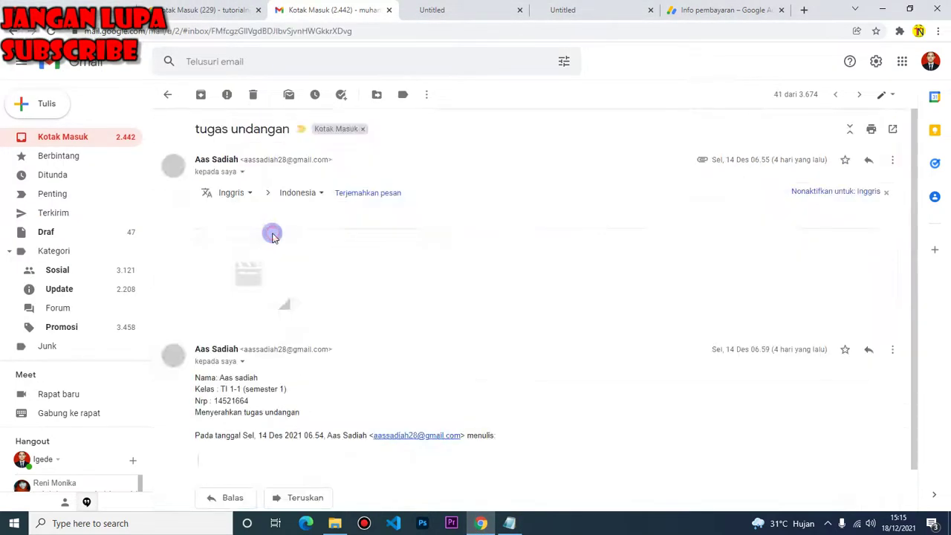
pyautogui.moveTo(259, 377); pyautogui.dragTo(220, 377)
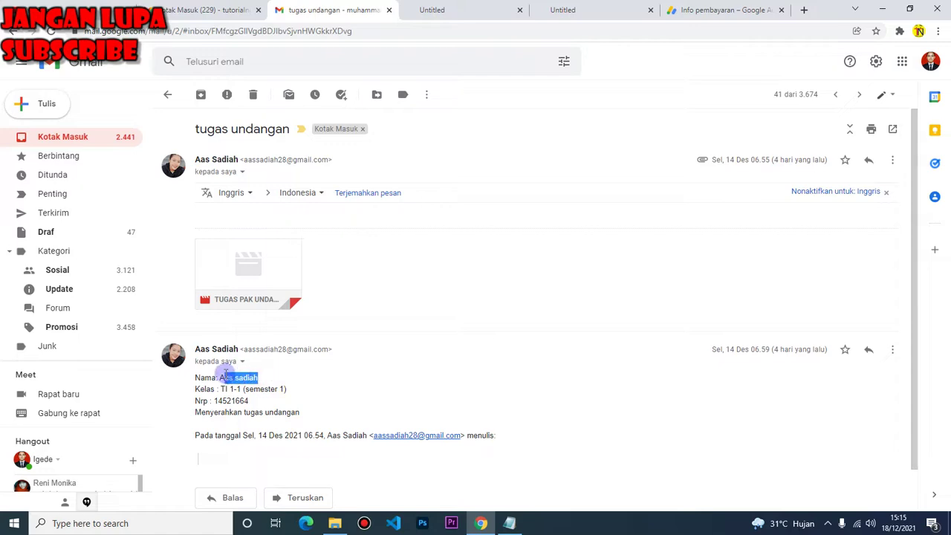
pyautogui.moveTo(272, 281)
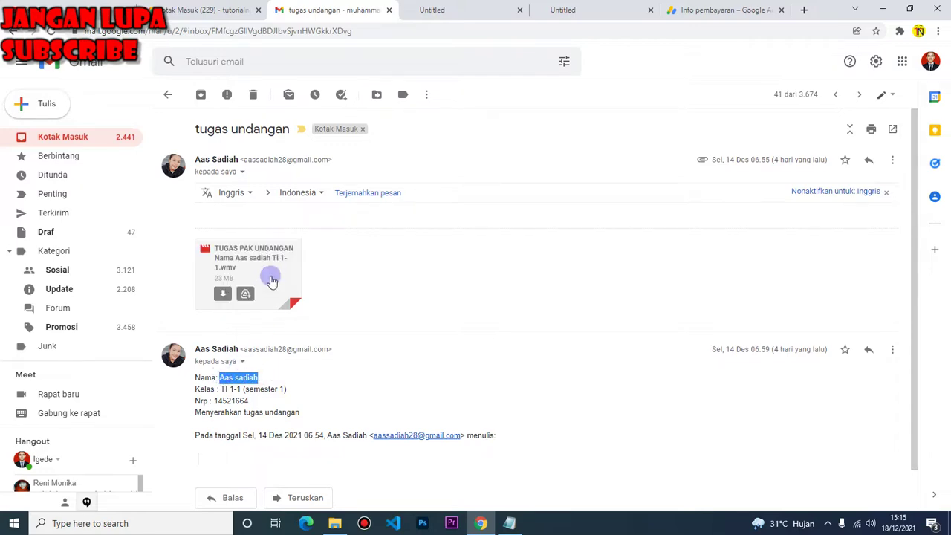
pyautogui.click(249, 266)
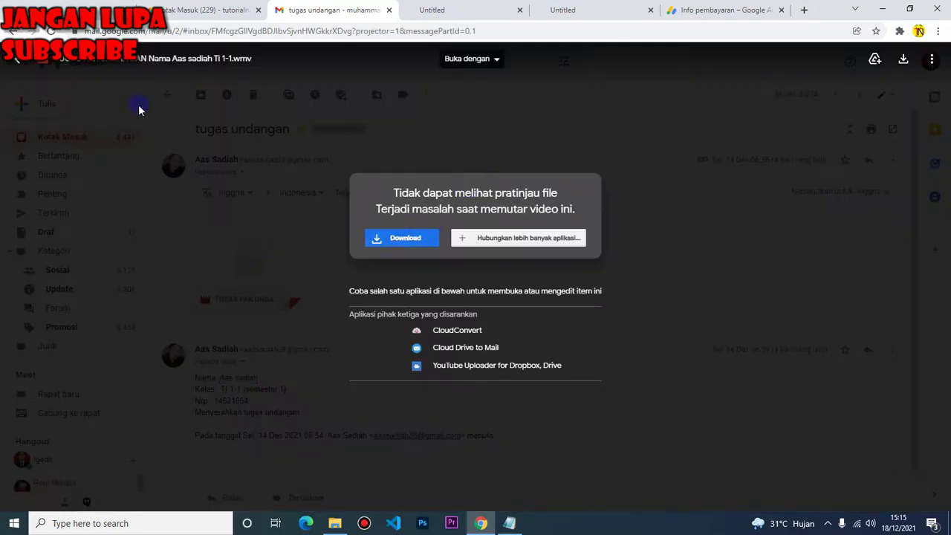
pyautogui.click(509, 523)
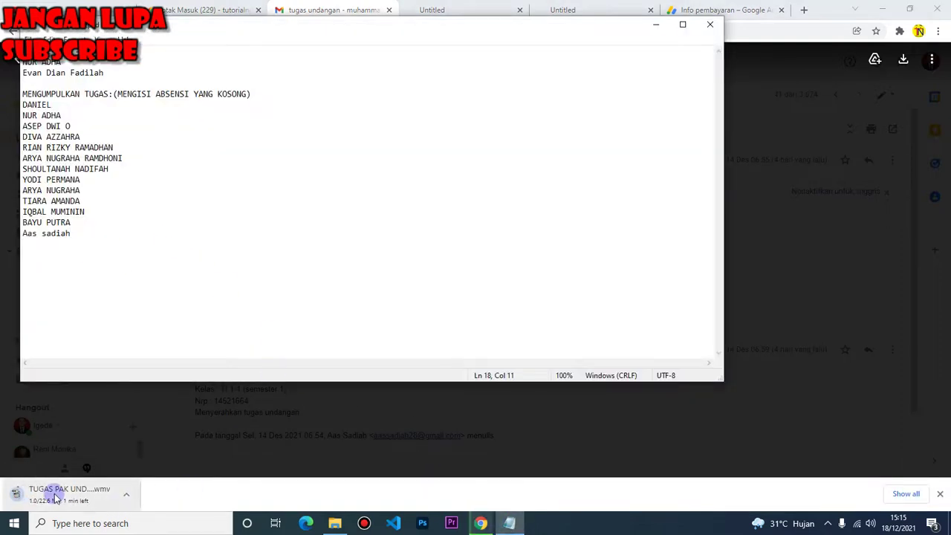
pyautogui.click(520, 528)
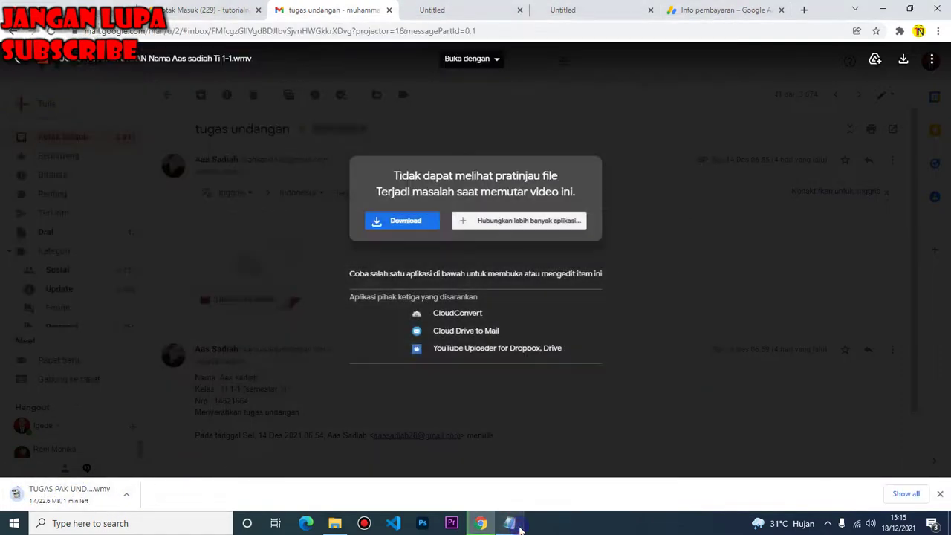
pyautogui.press('Escape')
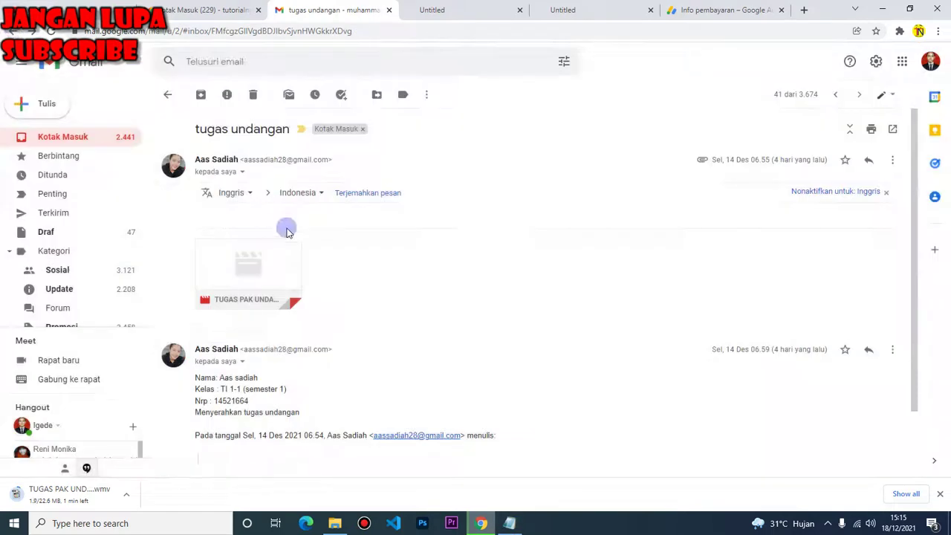
# Check another video submission thread, then open the no-subject email with the .pptx attachment
pyautogui.click(12, 31)
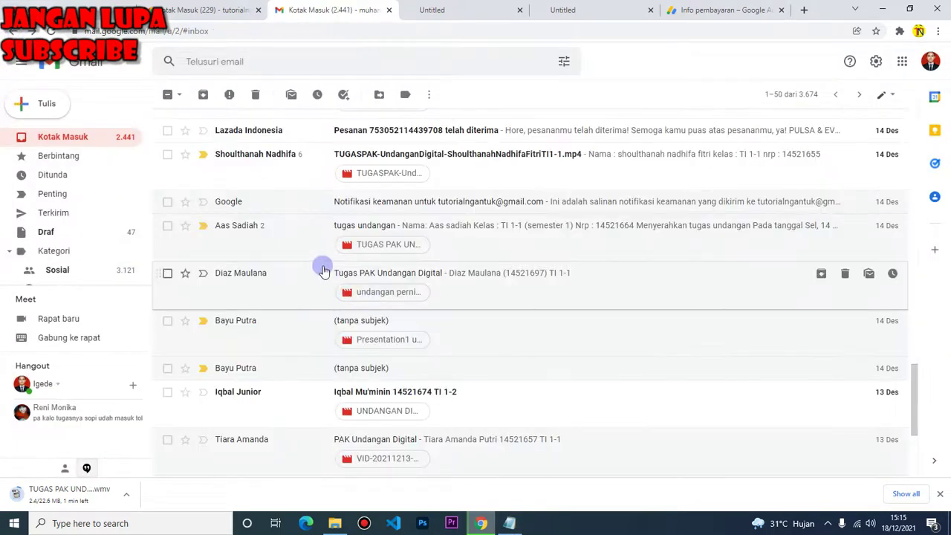
pyautogui.scroll(1, 335, 194)
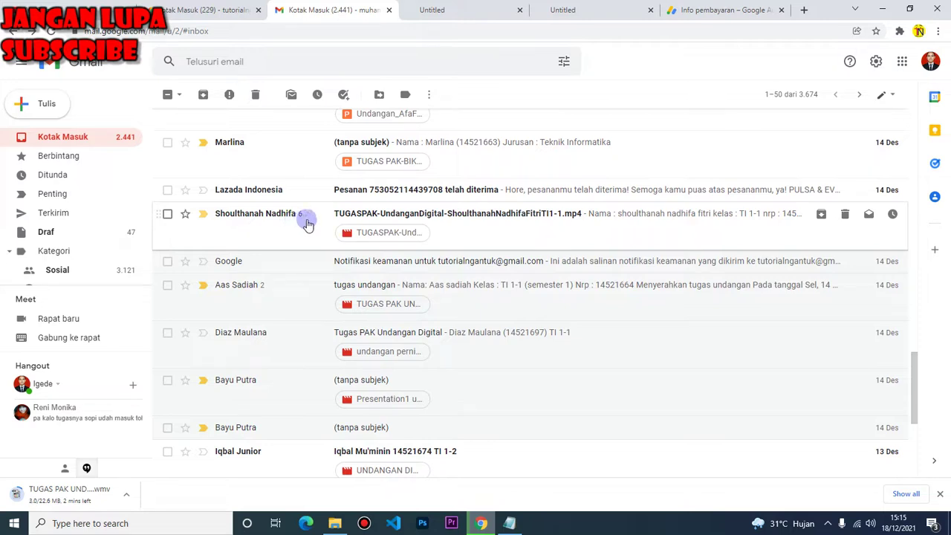
pyautogui.click(307, 224)
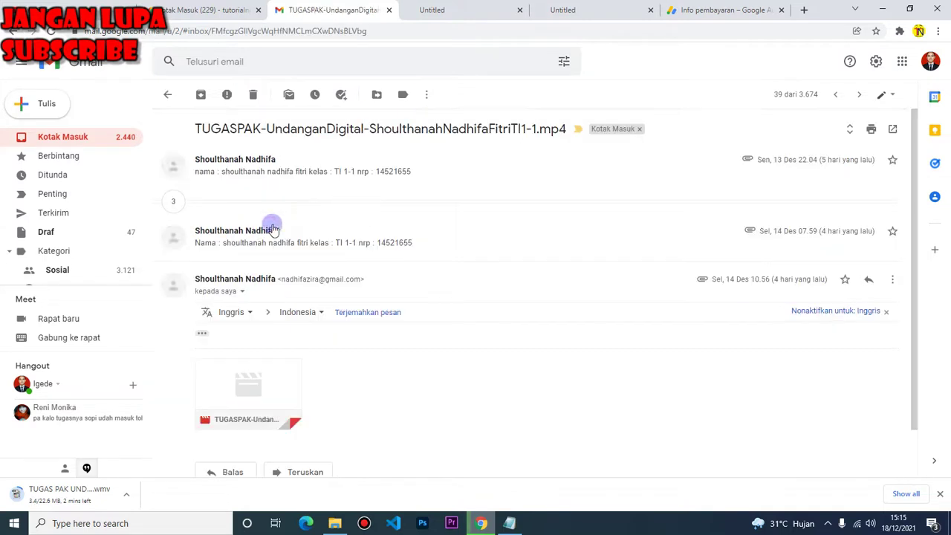
pyautogui.click(12, 32)
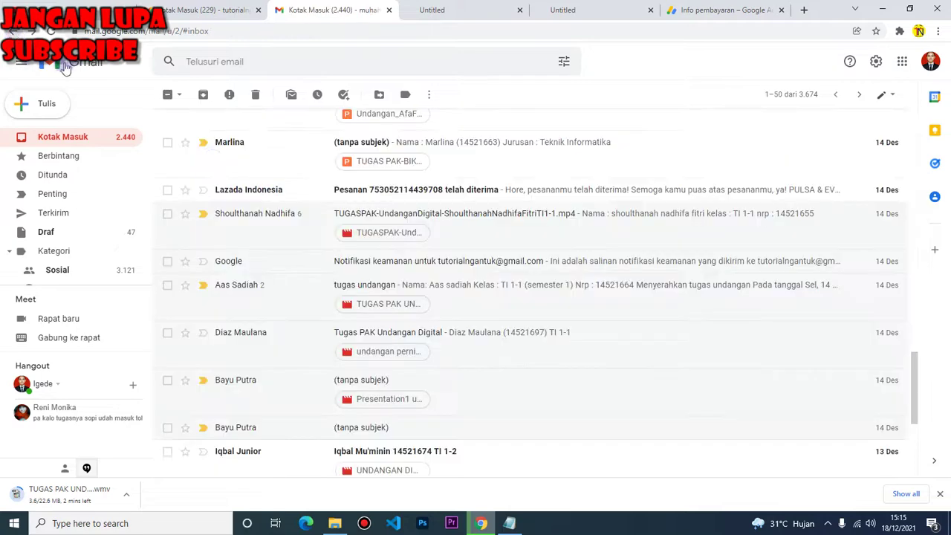
pyautogui.scroll(1, 280, 217)
pyautogui.click(277, 215)
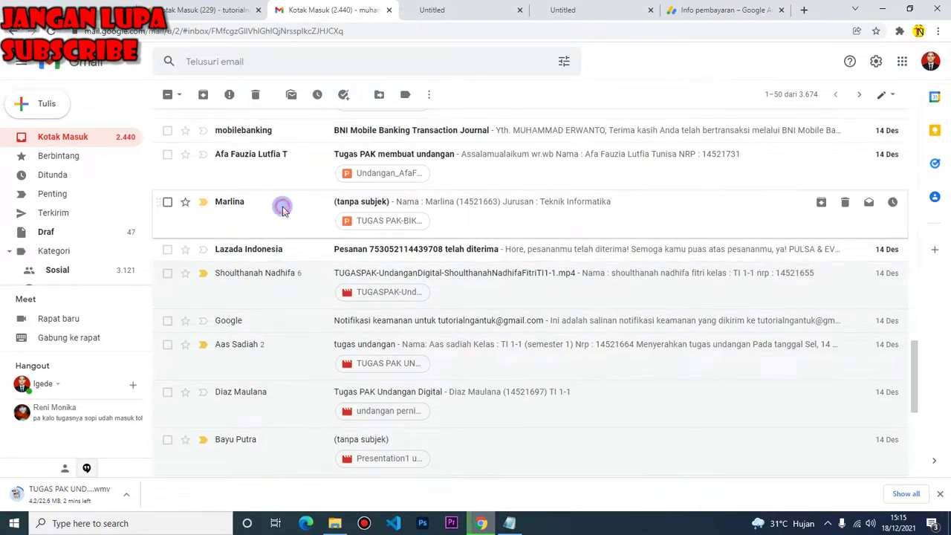
# Download the 'TUGAS PAK-BIKIN UNDANGAN' .pptx and show it in the Downloads folder
pyautogui.moveTo(220, 301)
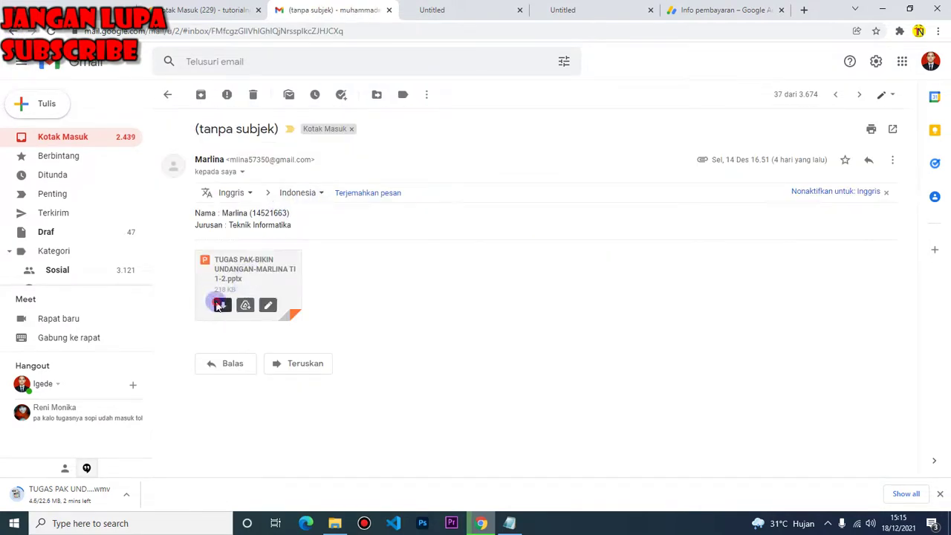
pyautogui.click(220, 305)
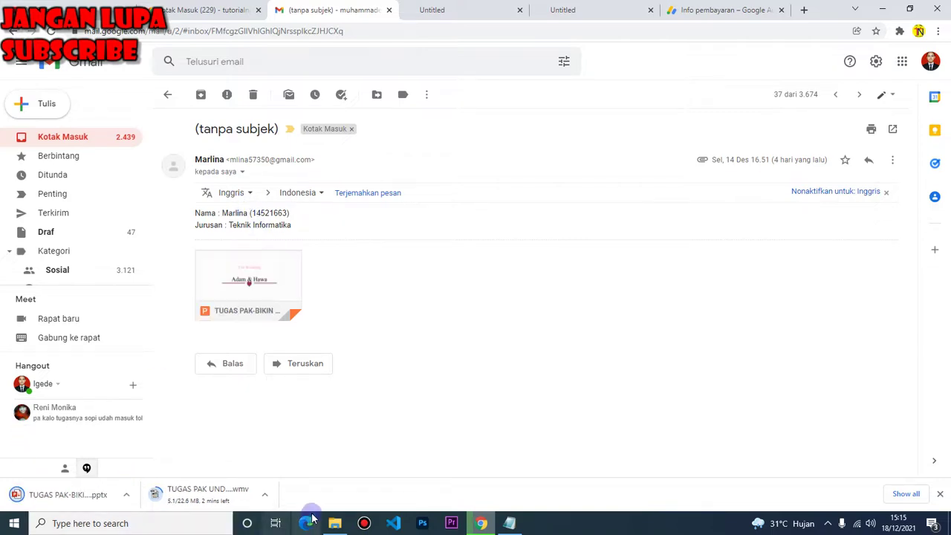
pyautogui.click(334, 523)
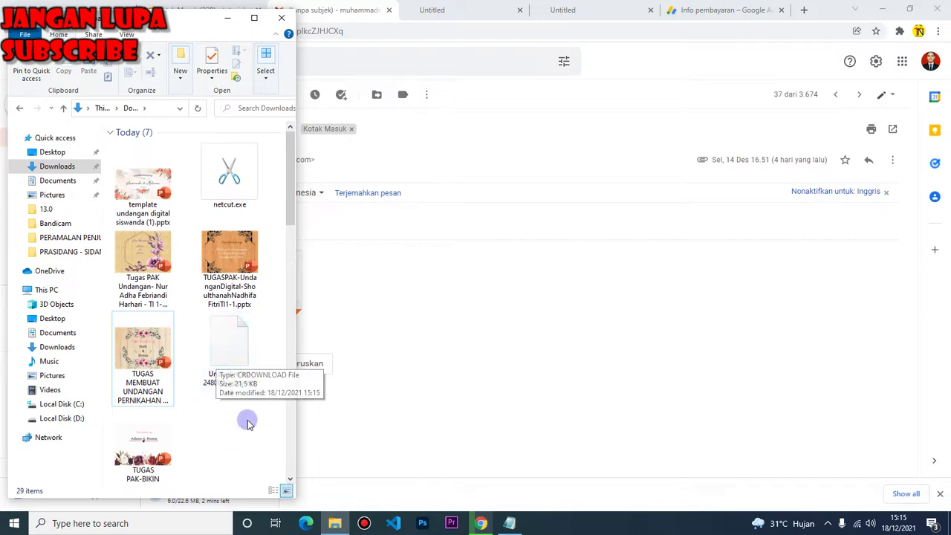
pyautogui.click(481, 523)
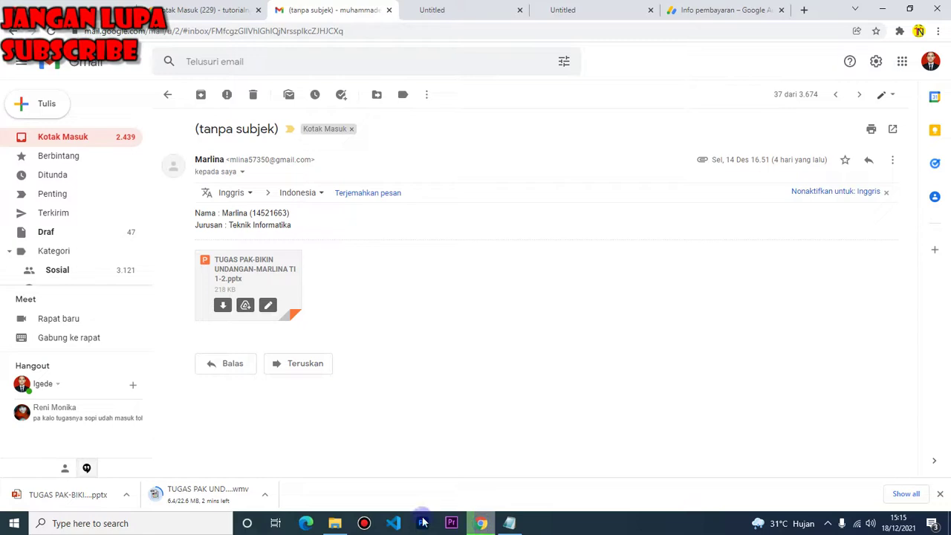
pyautogui.click(127, 494)
pyautogui.click(151, 451)
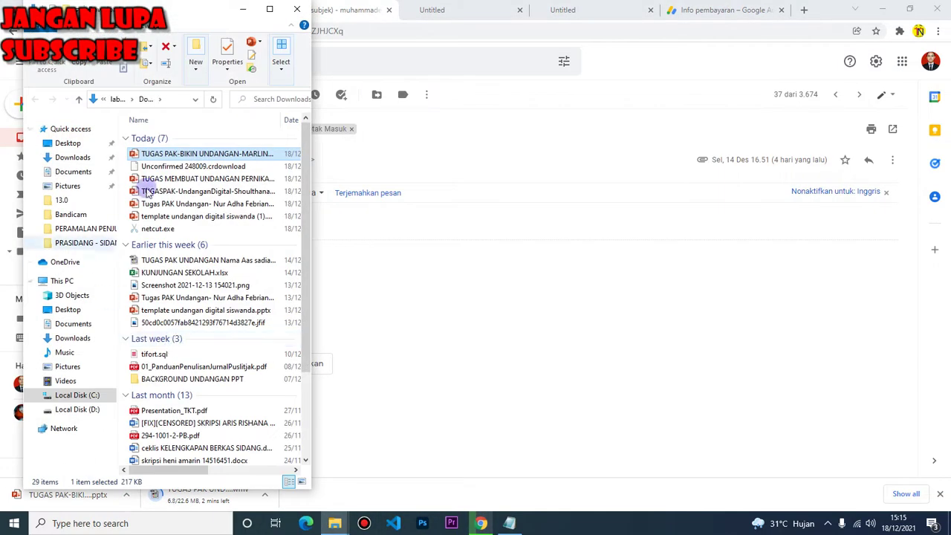
# Check the file's Details (created 13/12/2021 19:09), then open the presentation in PowerPoint
pyautogui.rightClick(171, 154)
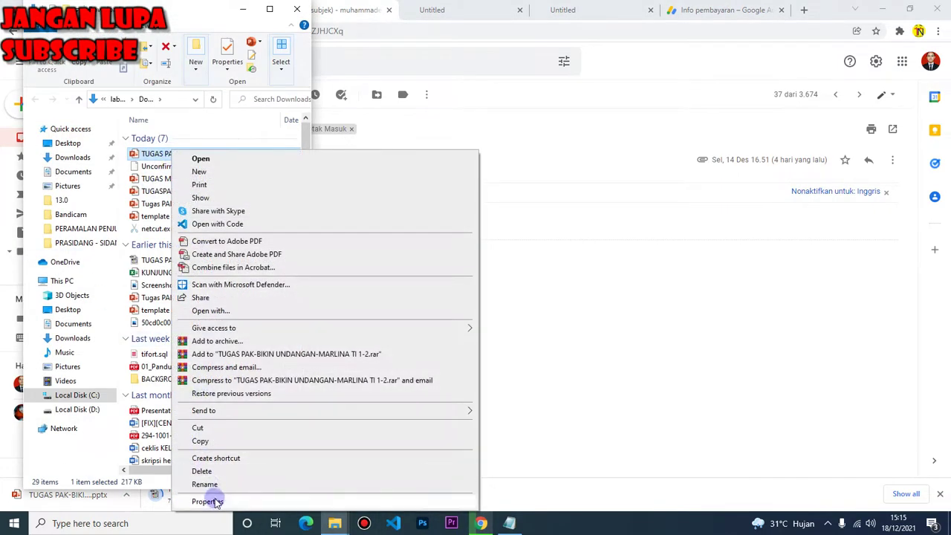
pyautogui.click(213, 500)
pyautogui.click(252, 182)
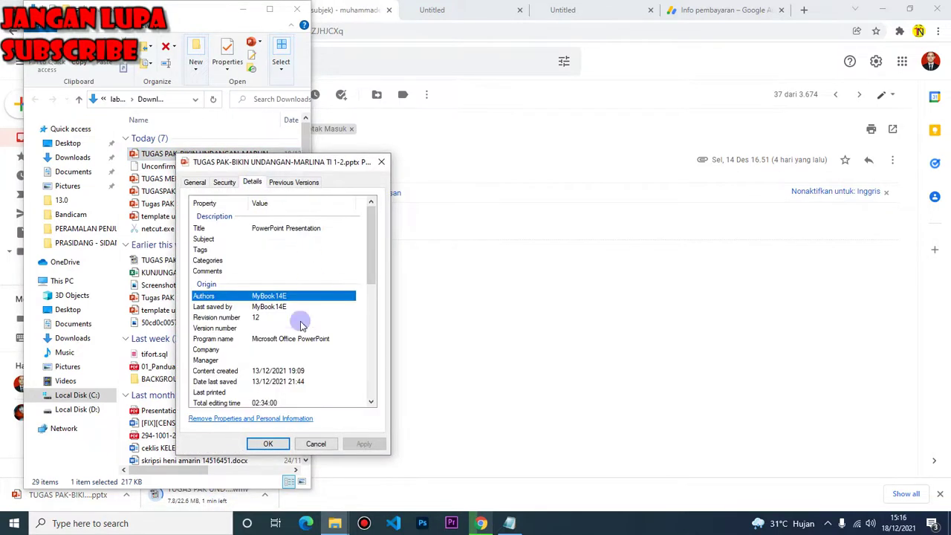
pyautogui.click(377, 163)
pyautogui.doubleClick(134, 153)
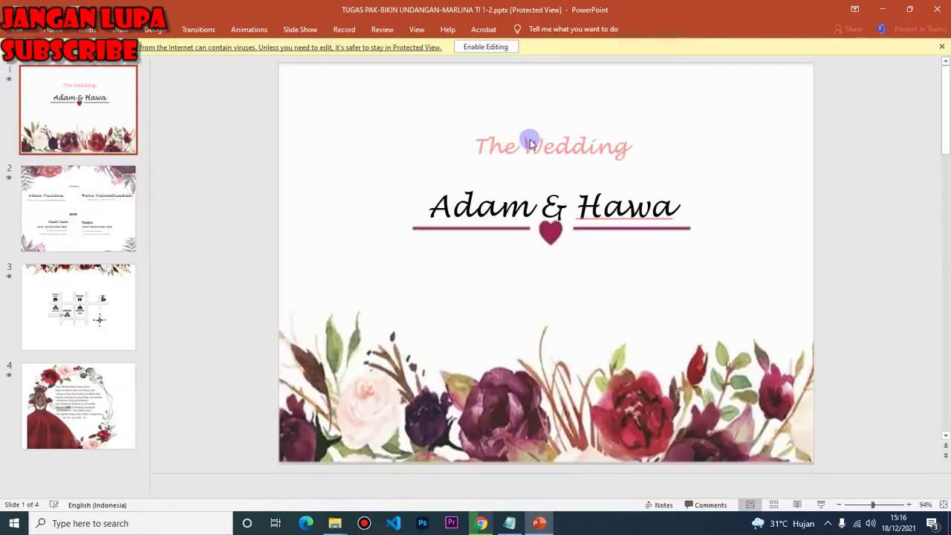
# Enable editing, play the four-slide wedding invitation as a slide show, then quit PowerPoint
pyautogui.click(504, 50)
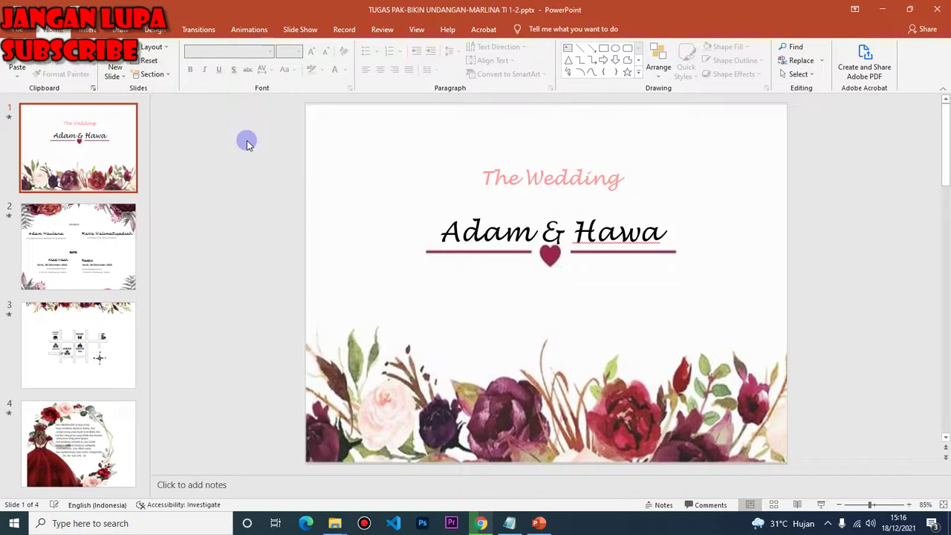
pyautogui.press('F5')
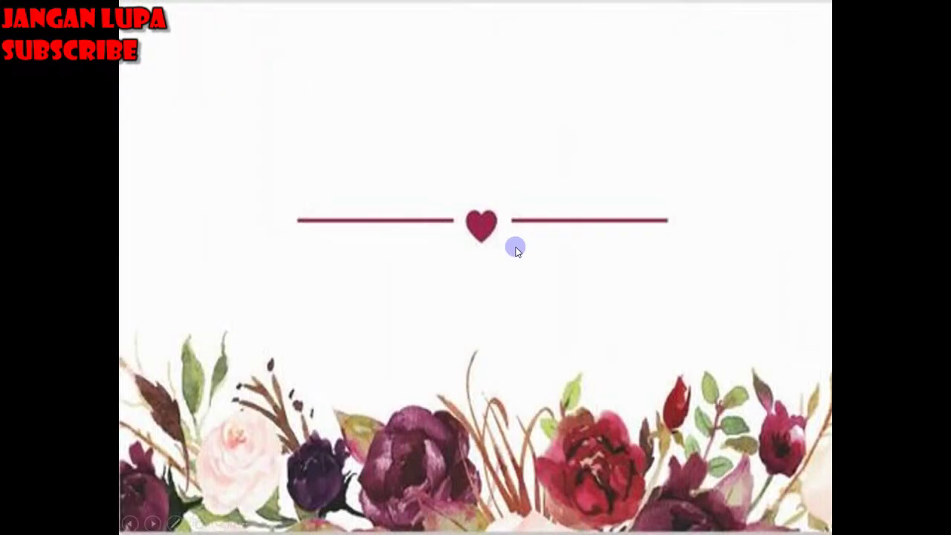
pyautogui.click(603, 251)
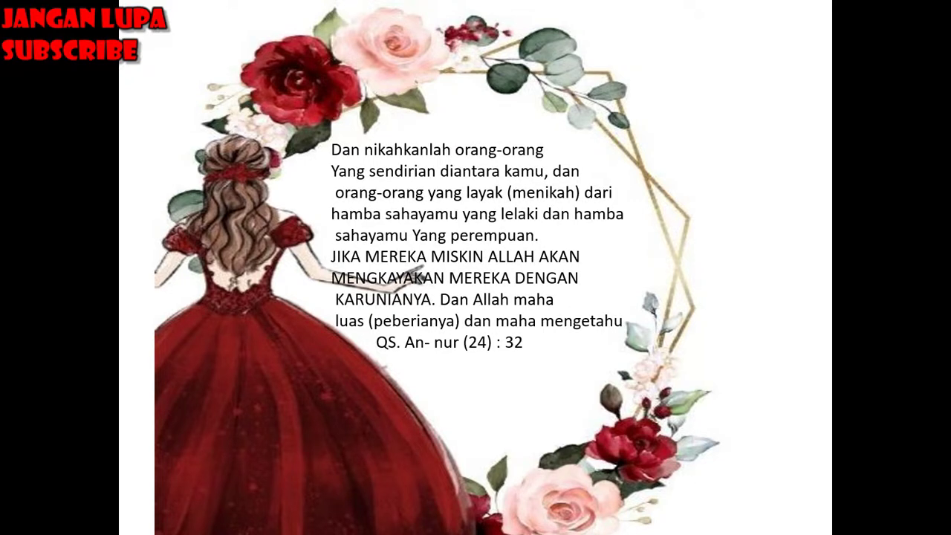
pyautogui.press('Escape')
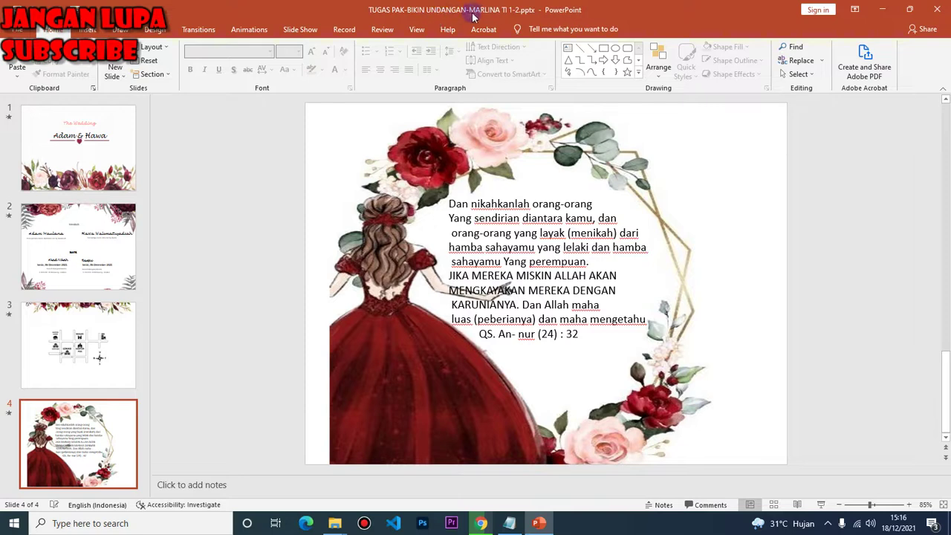
pyautogui.hotkey('alt', 'F4')
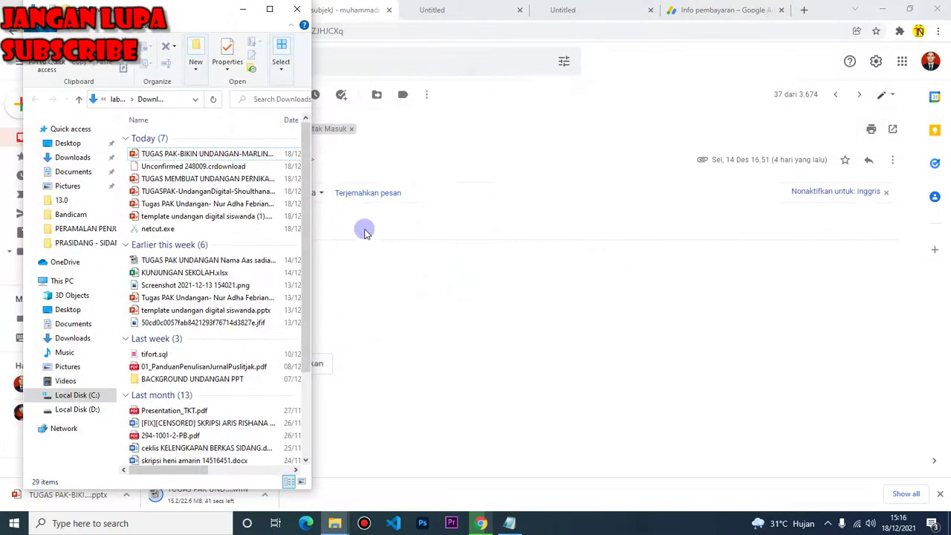
# Add blank lines below the logged name in Notepad, then reopen the 'Tugas PAK membuat undangan' email in Gmail
pyautogui.click(509, 523)
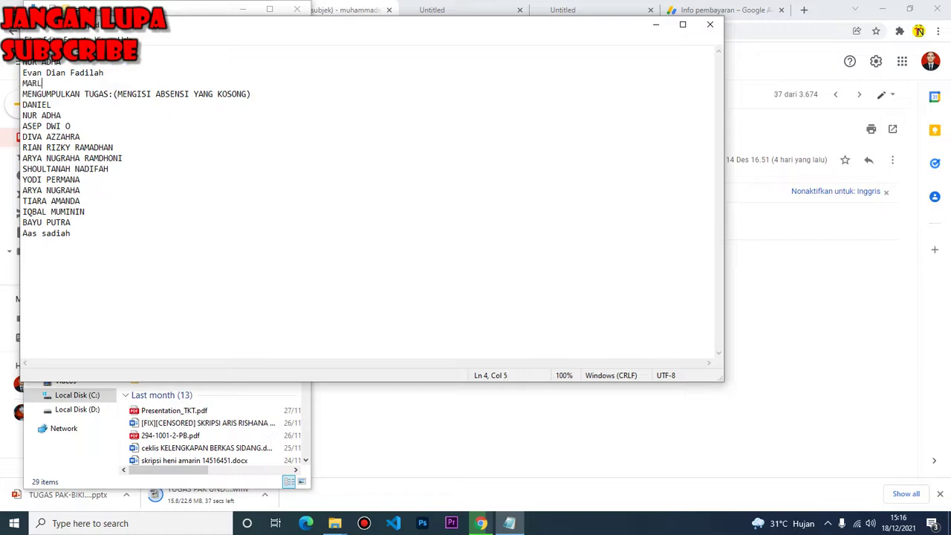
pyautogui.press('Return')
pyautogui.press('Return')
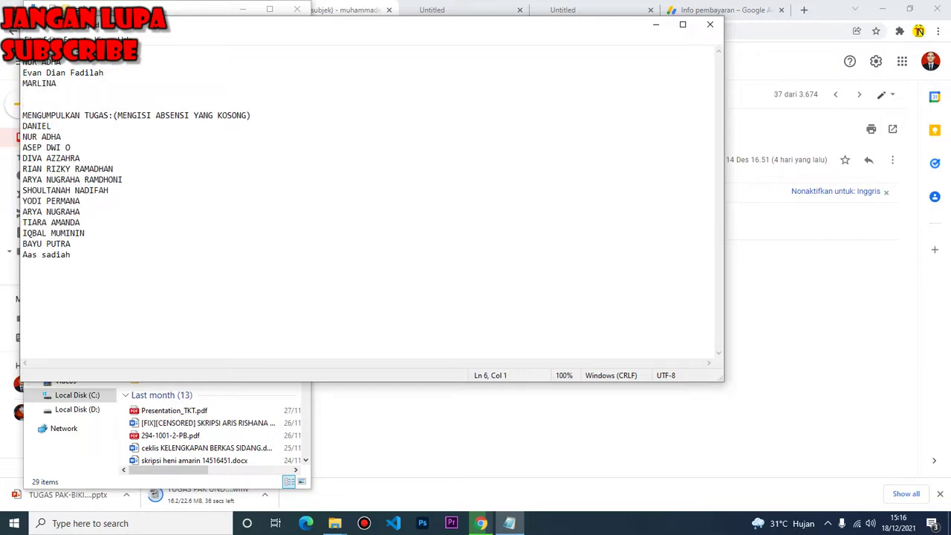
pyautogui.click(414, 429)
pyautogui.click(14, 31)
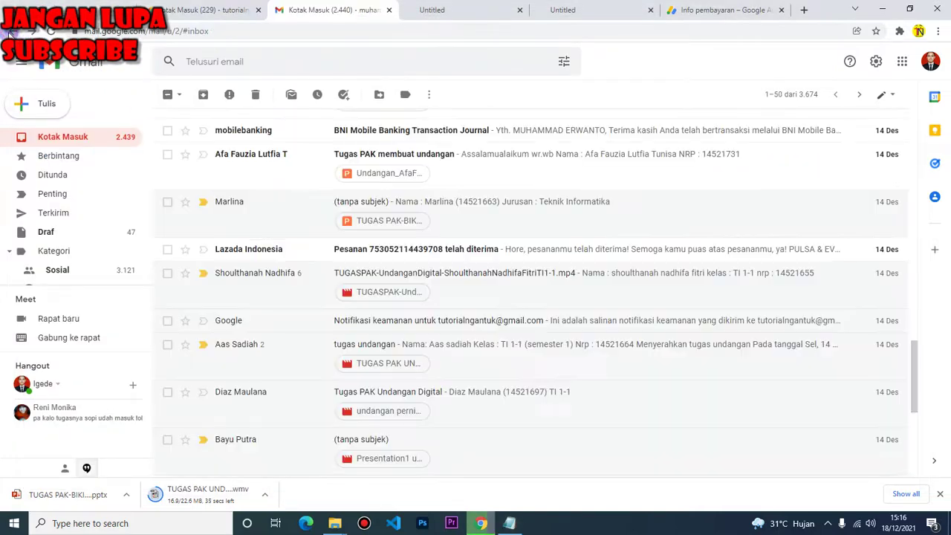
pyautogui.click(324, 164)
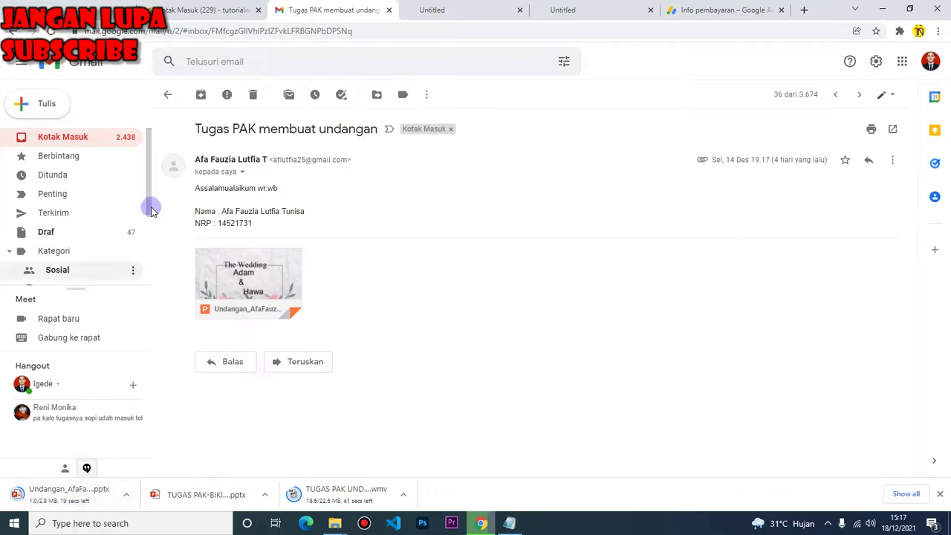
# Load the YouTube site in the empty browser tab
pyautogui.click(413, 17)
pyautogui.click(388, 30)
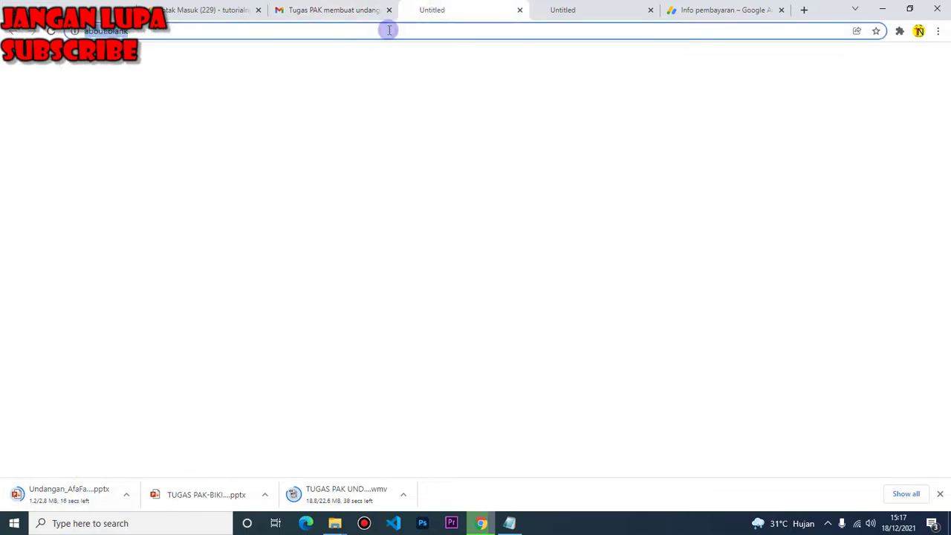
pyautogui.write('tuto')
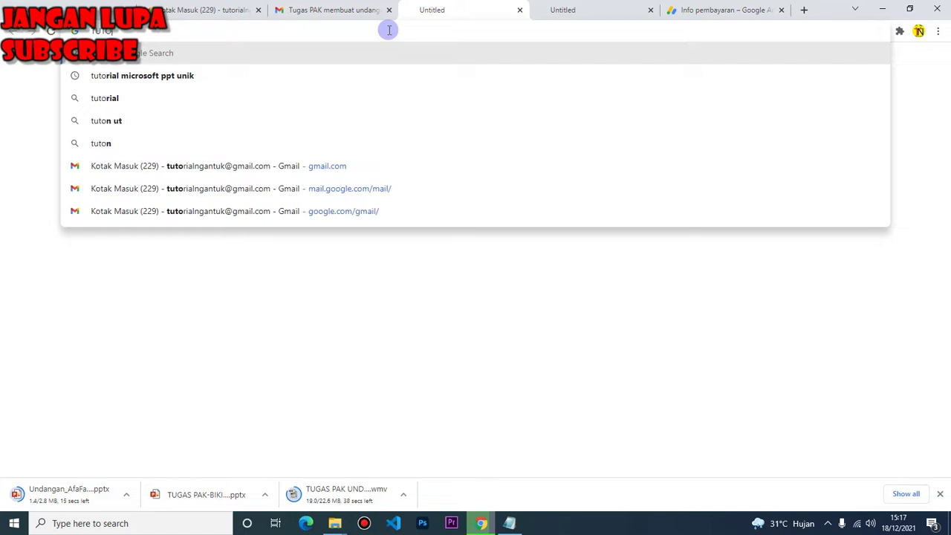
pyautogui.press('BackSpace')
pyautogui.press('BackSpace')
pyautogui.press('BackSpace')
pyautogui.press('BackSpace')
pyautogui.write('y')
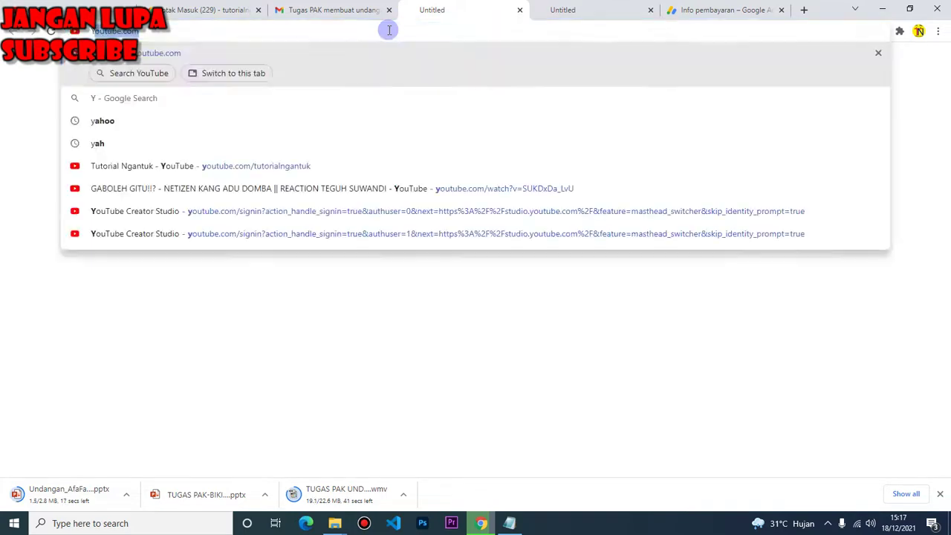
pyautogui.press('Return')
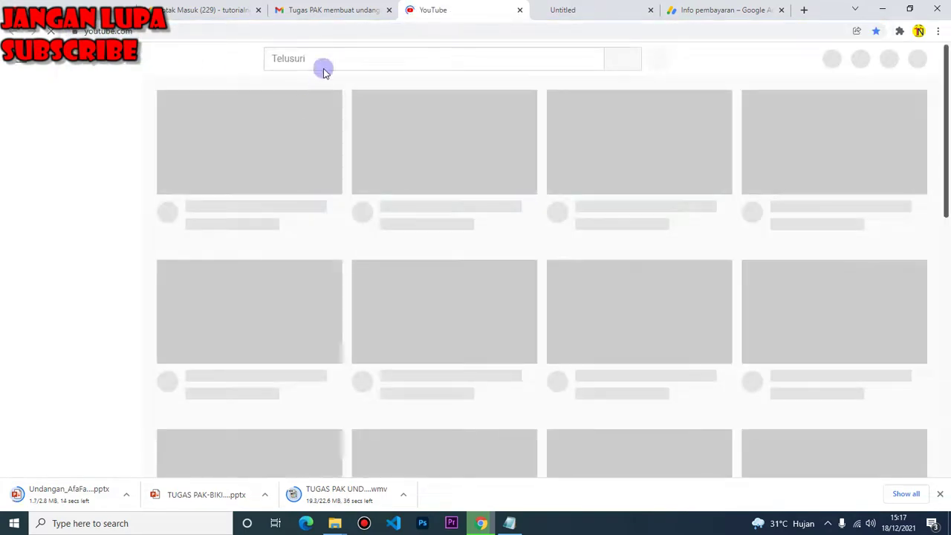
# Search YouTube for 'TUTORIAL NGANTUK' and scroll through the results
pyautogui.click(322, 61)
pyautogui.write('T')
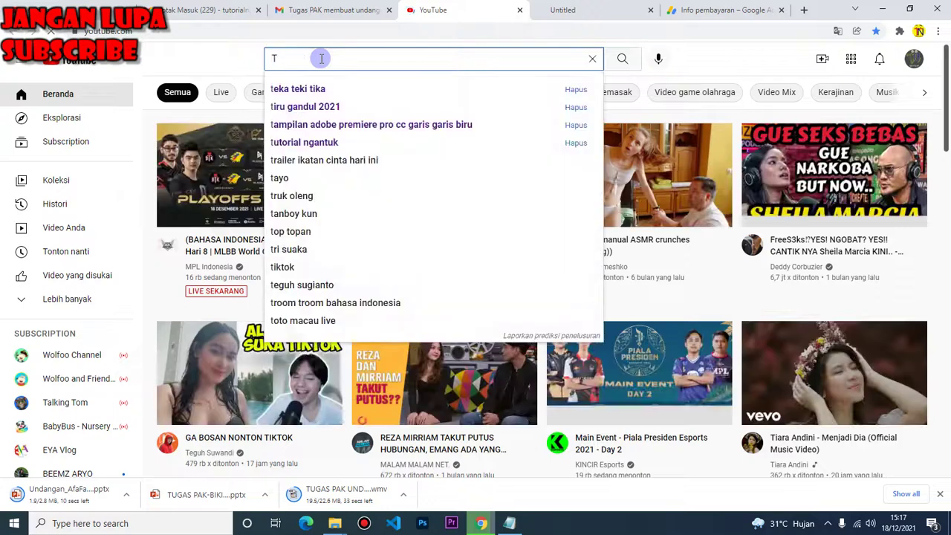
pyautogui.write('UTORIAL NG')
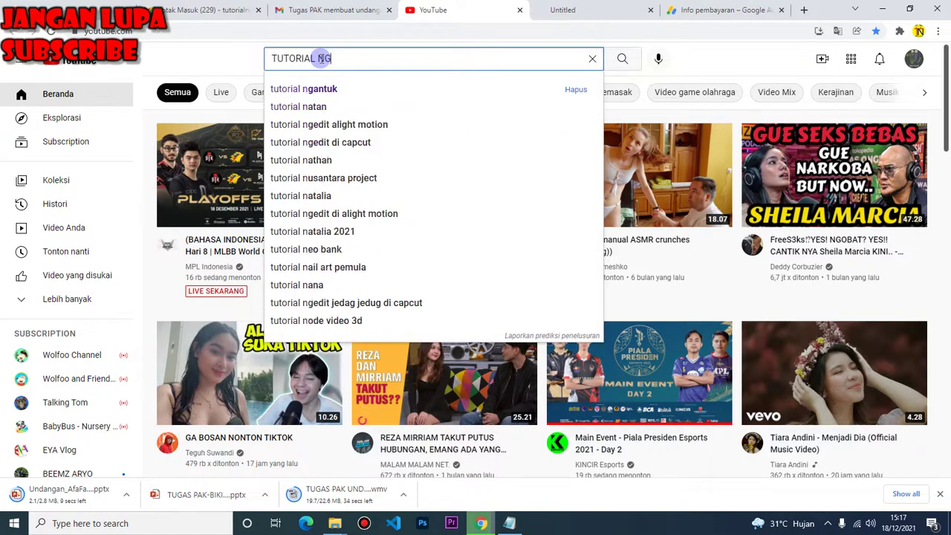
pyautogui.write('ANTUK')
pyautogui.press('Return')
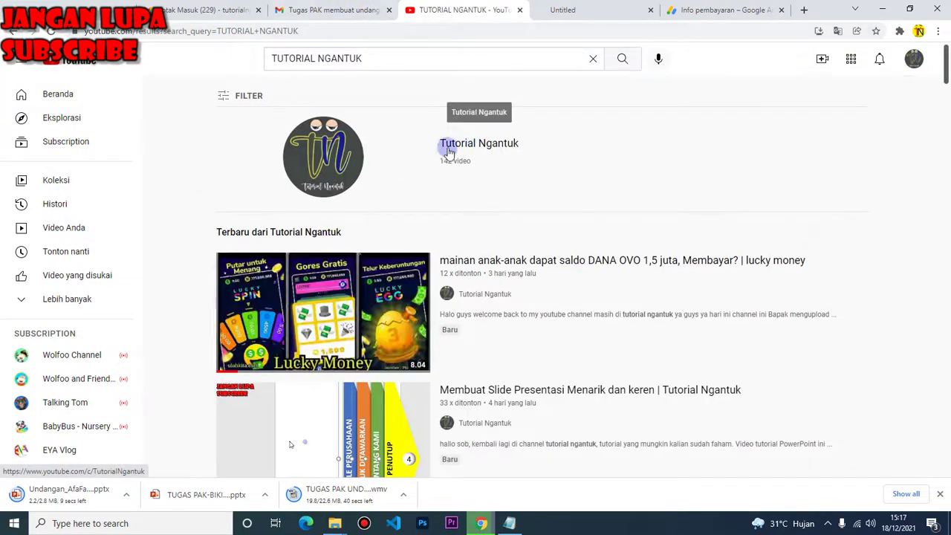
pyautogui.scroll(-5, 401, 289)
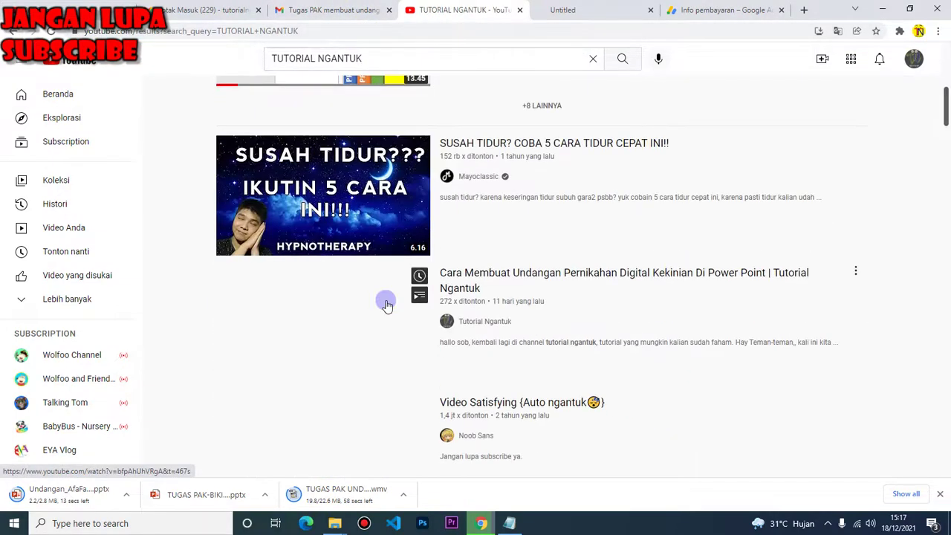
# Open the 'Cara Membuat Undangan Pernikahan Digital' tutorial video and check its more-actions menu
pyautogui.click(488, 273)
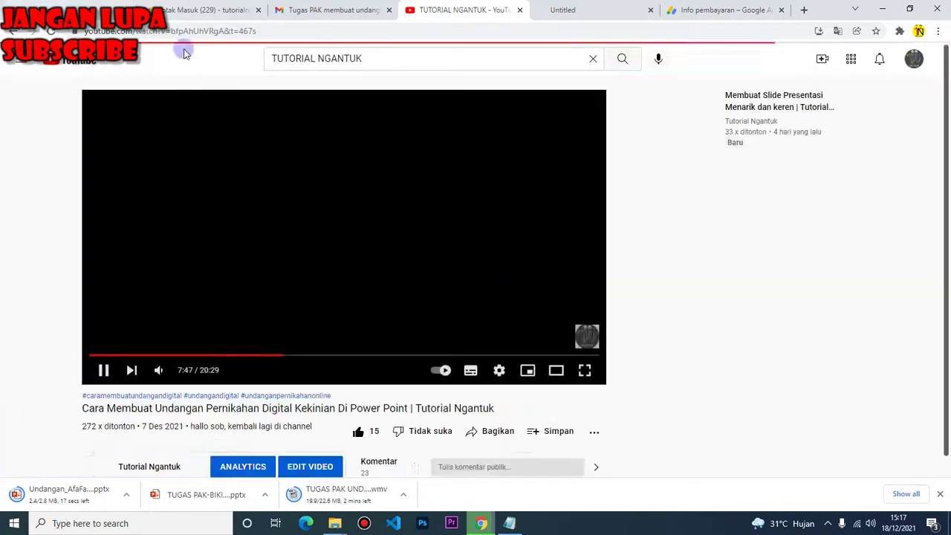
pyautogui.scroll(-1, 130, 374)
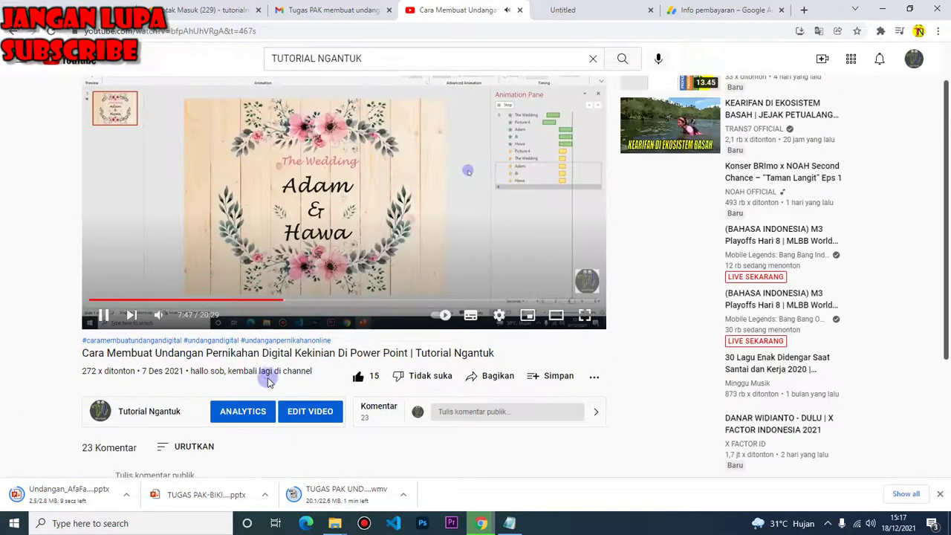
pyautogui.scroll(-2, 305, 364)
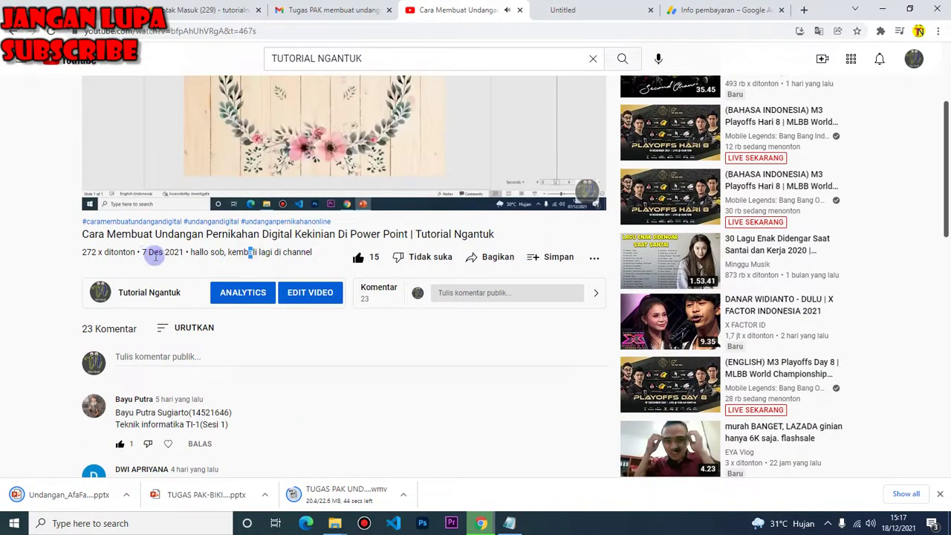
pyautogui.scroll(-1, 394, 276)
pyautogui.scroll(-3, 394, 277)
pyautogui.scroll(4, 497, 292)
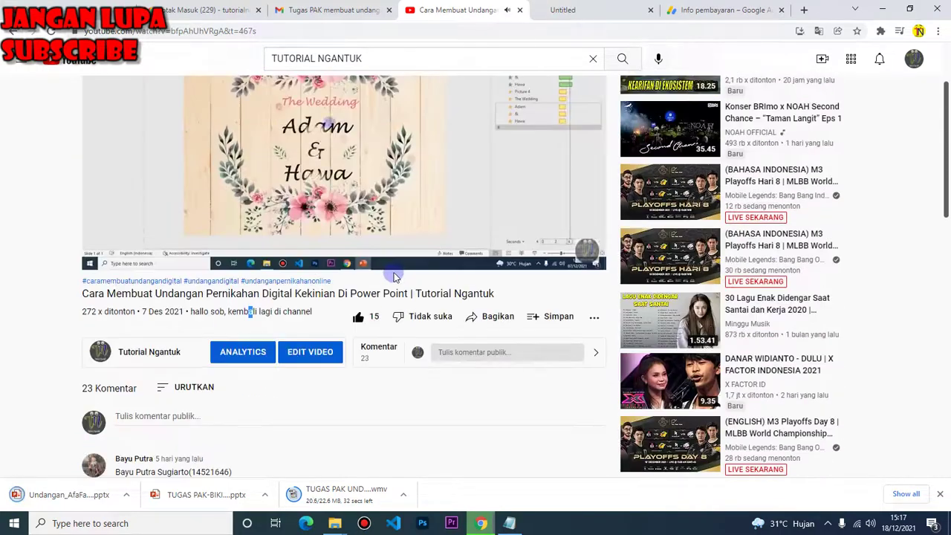
pyautogui.click(595, 318)
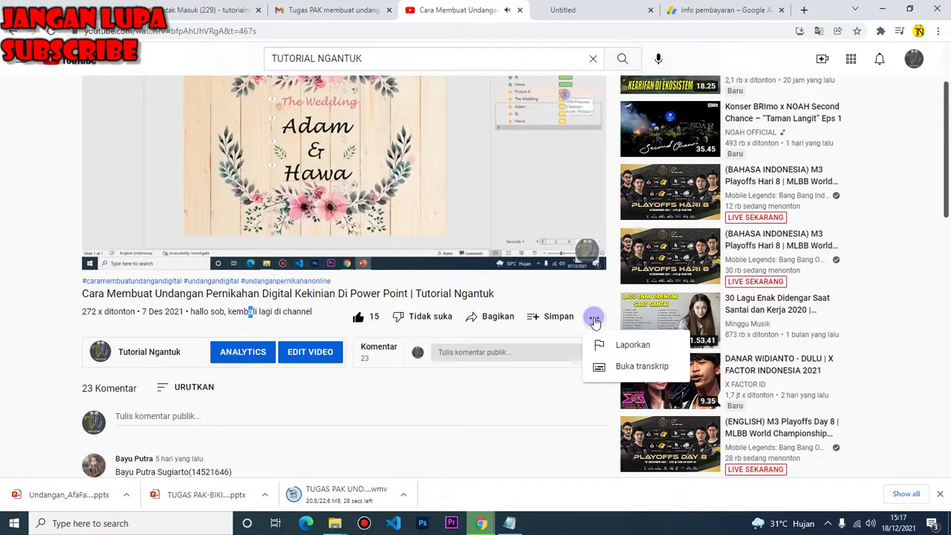
pyautogui.click(377, 358)
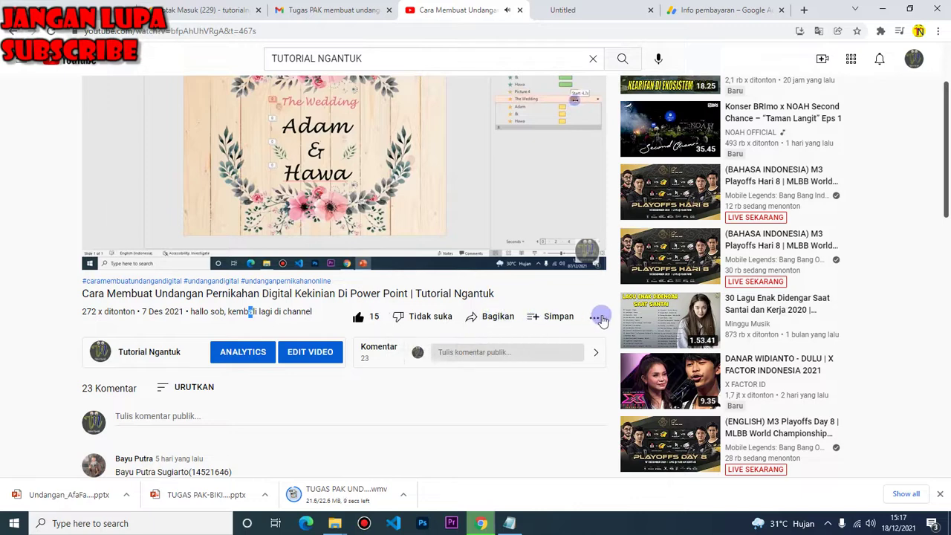
# Show the video's 23 comments beside the player and browse through them
pyautogui.click(596, 352)
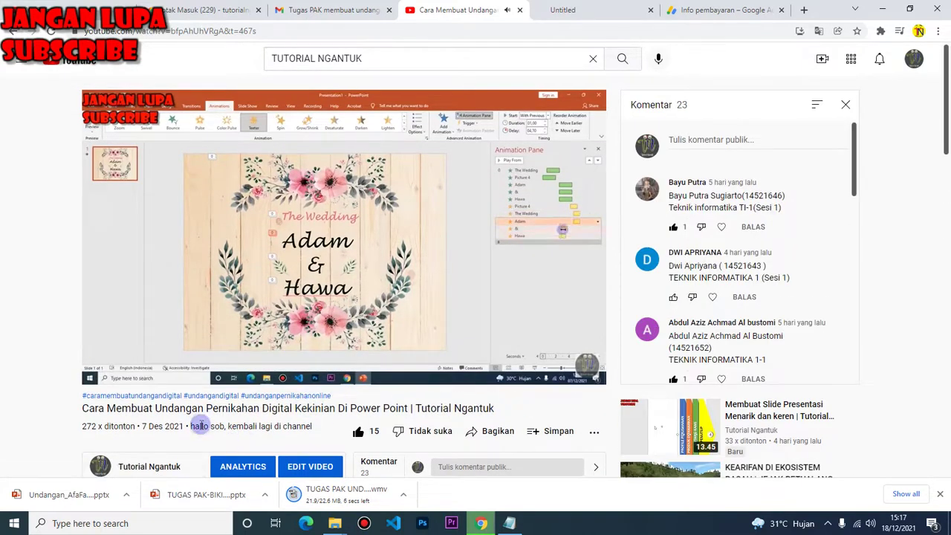
pyautogui.moveTo(199, 425); pyautogui.dragTo(297, 456)
pyautogui.scroll(-4, 260, 413)
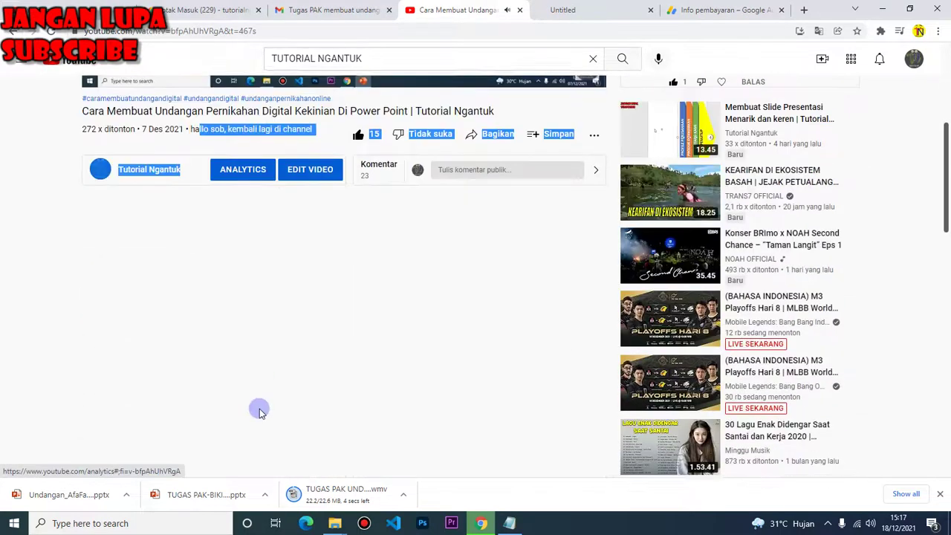
pyautogui.scroll(-5, 260, 413)
pyautogui.scroll(8, 251, 356)
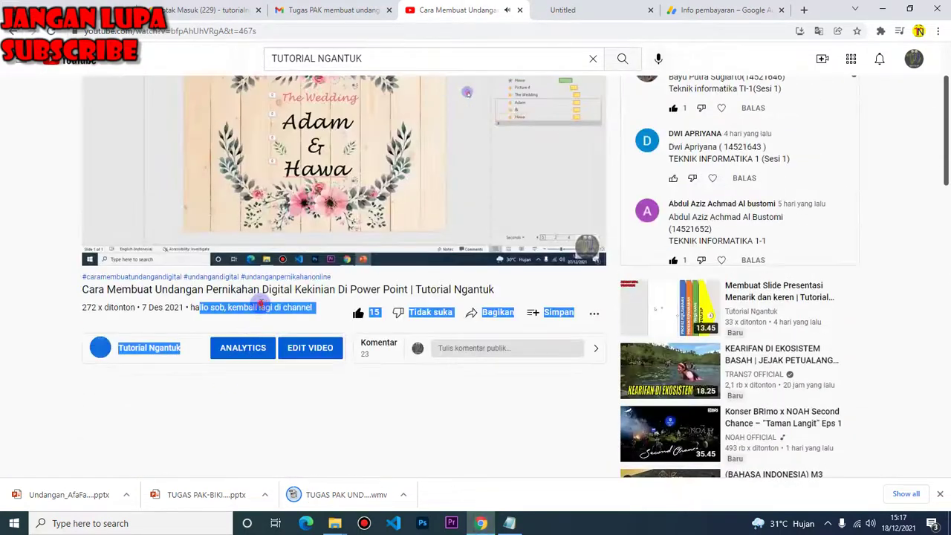
pyautogui.click(262, 304)
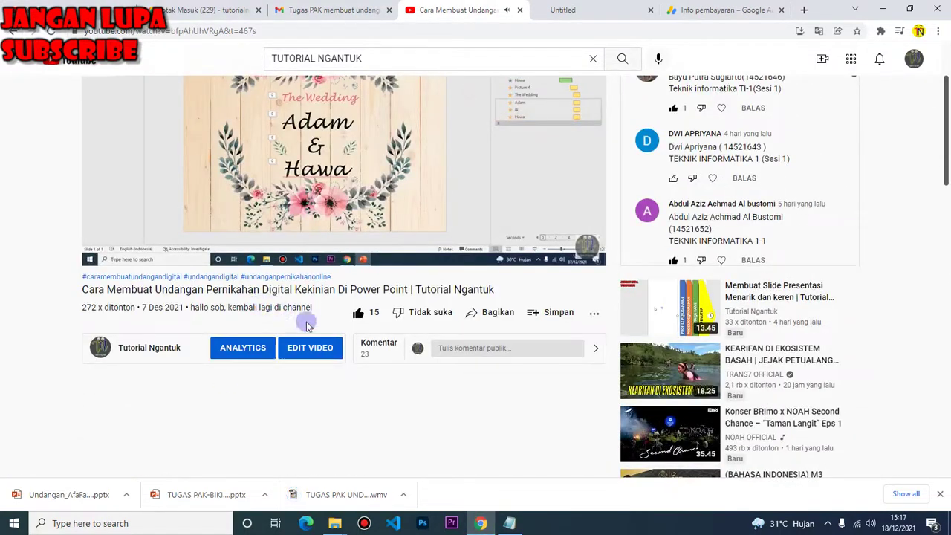
pyautogui.click(243, 342)
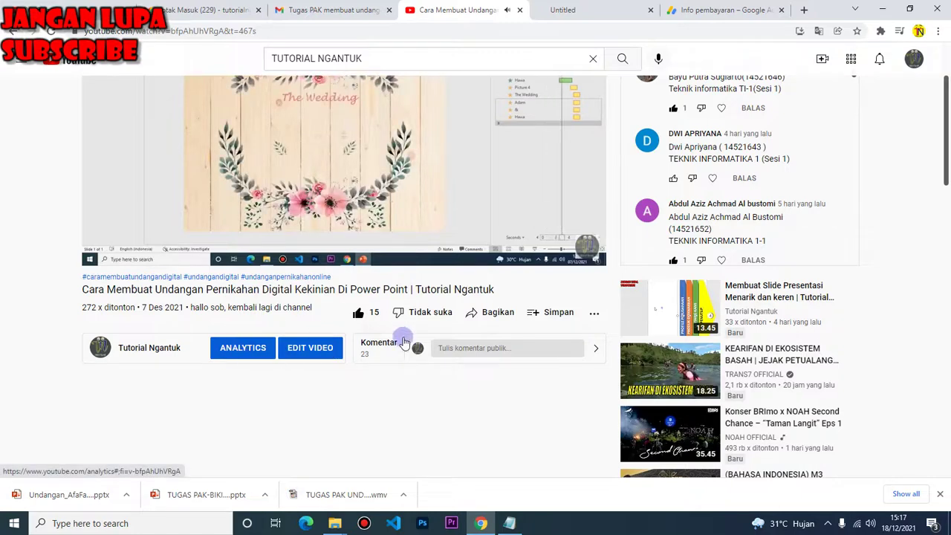
# Switch YouTube to a different signed-in channel account via Ganti akun
pyautogui.click(912, 59)
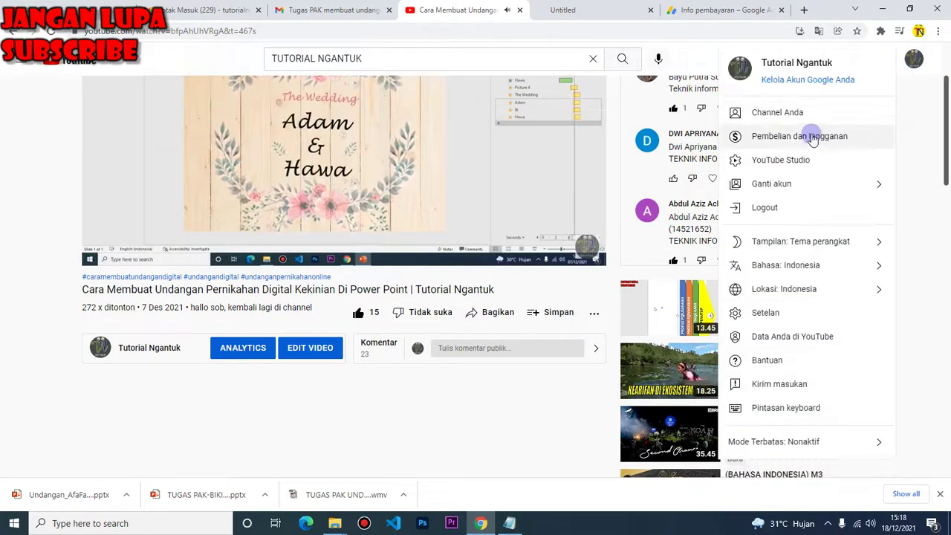
pyautogui.click(844, 185)
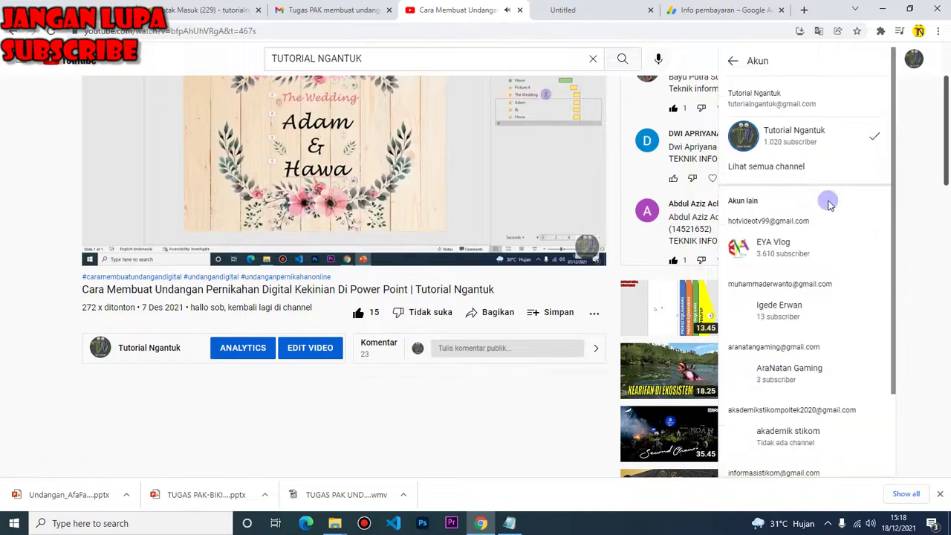
pyautogui.click(772, 241)
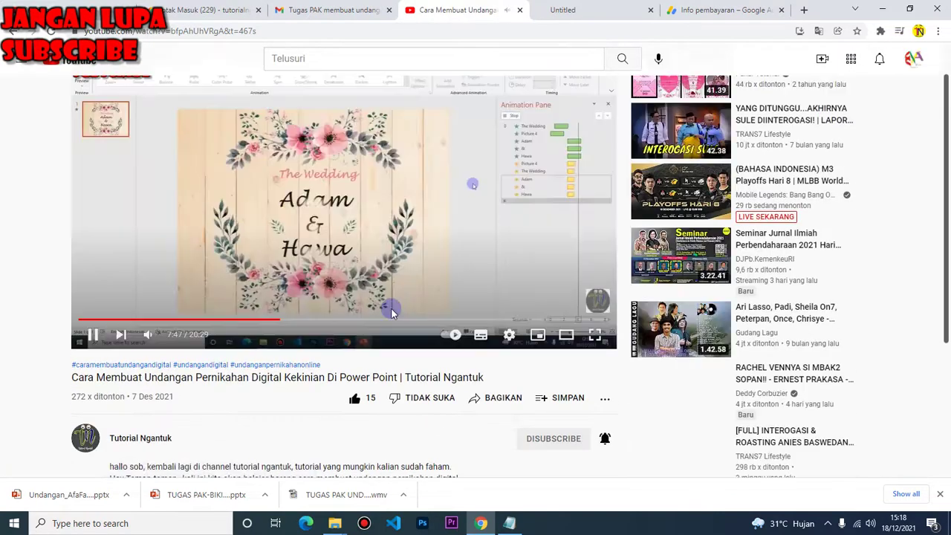
# Expand the tutorial's full description with LEBIH BANYAK
pyautogui.scroll(-2, 149, 403)
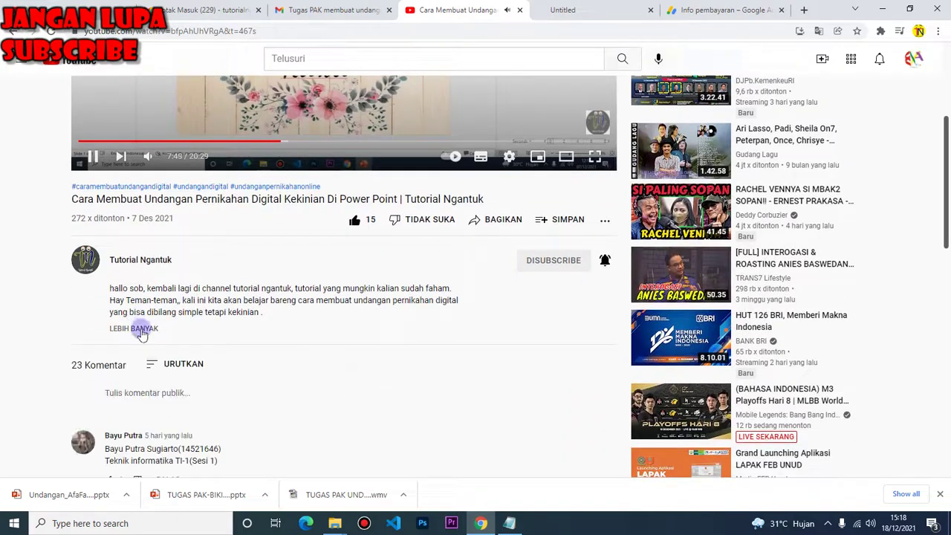
pyautogui.click(143, 329)
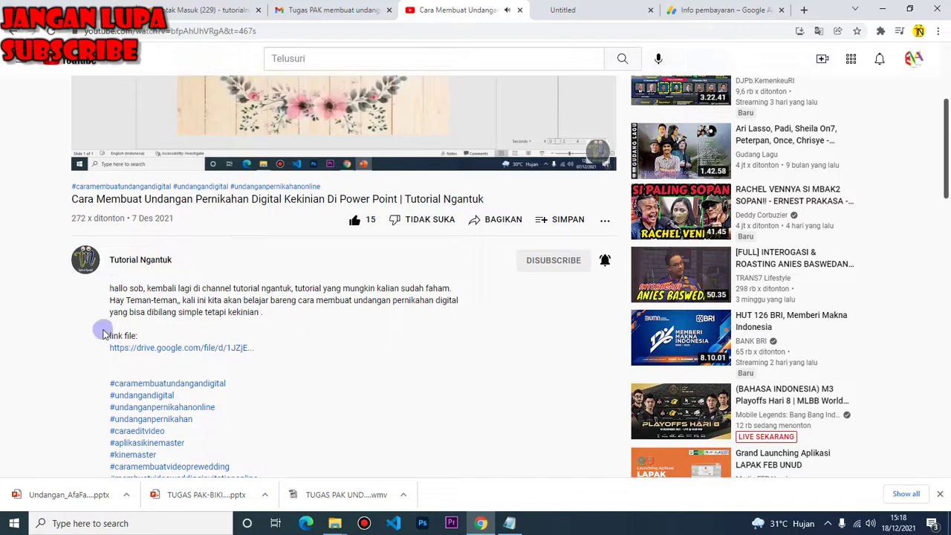
pyautogui.scroll(3, 320, 208)
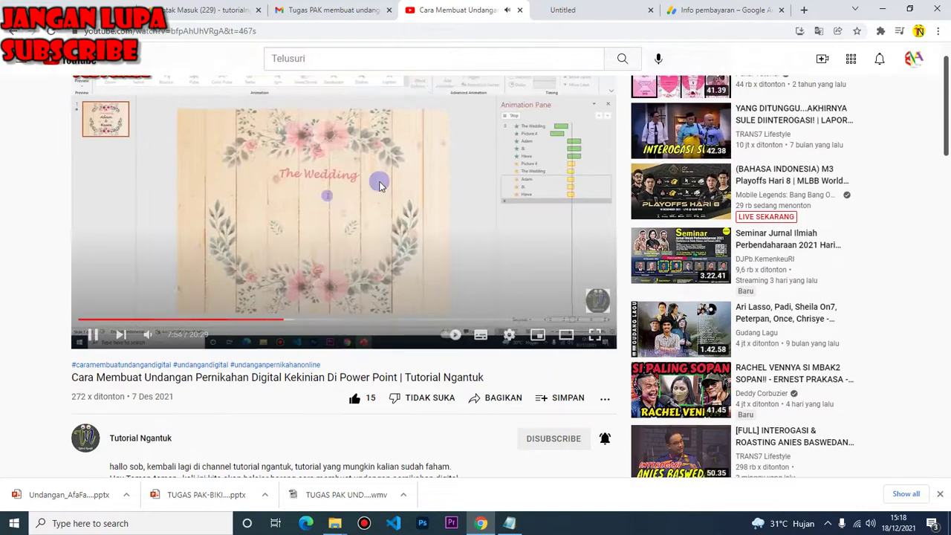
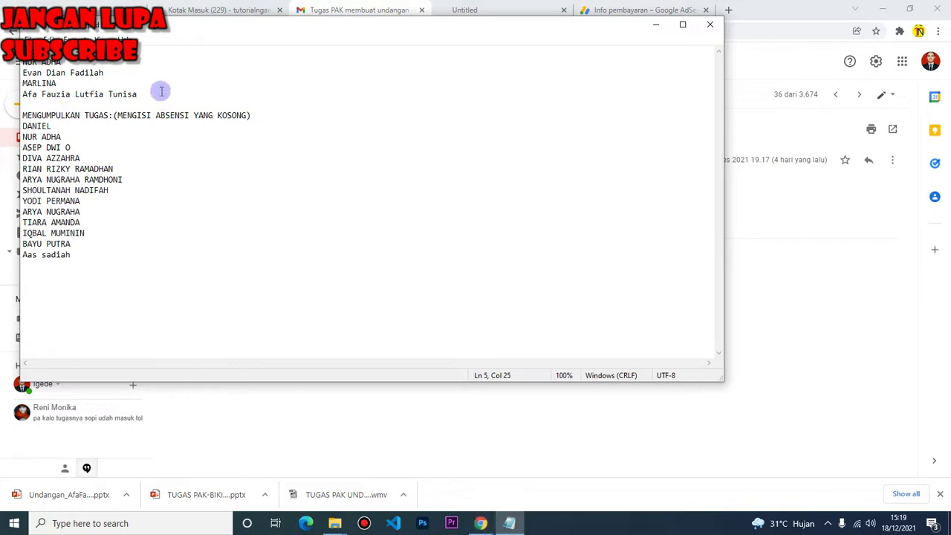
# Paste the upper list's last three names after the last MENGUMPULKAN TUGAS entry, then return to the email
pyautogui.moveTo(161, 90); pyautogui.dragTo(14, 73)
pyautogui.hotkey('ctrl', 'c')
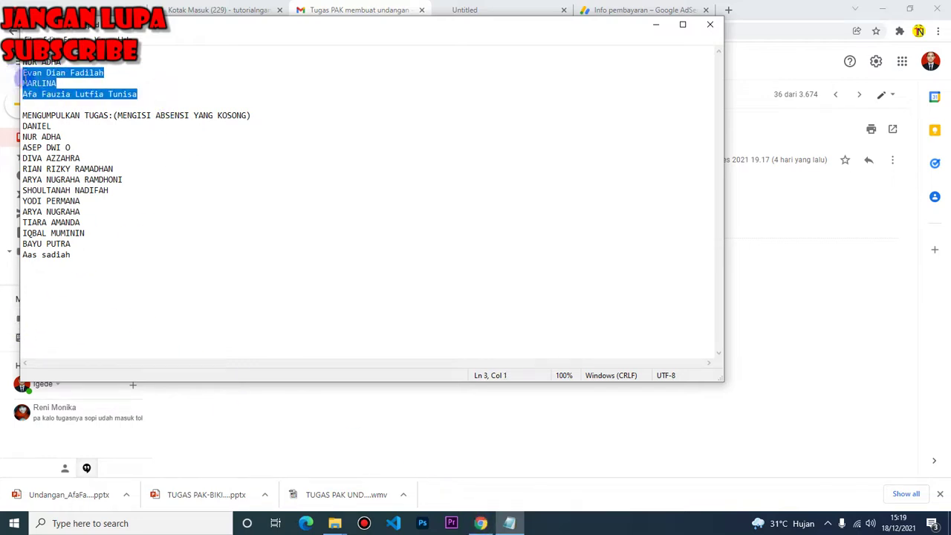
pyautogui.click(89, 261)
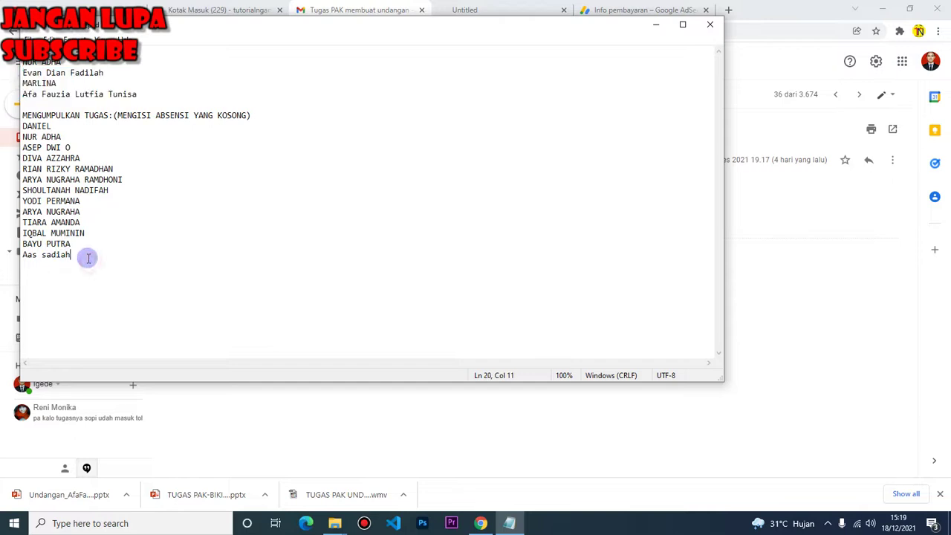
pyautogui.hotkey('ctrl', 'v')
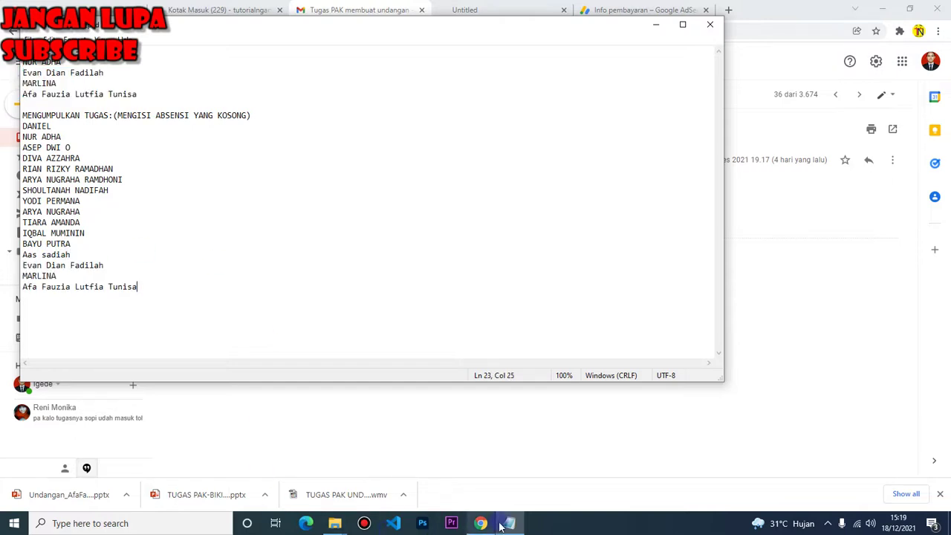
pyautogui.click(480, 523)
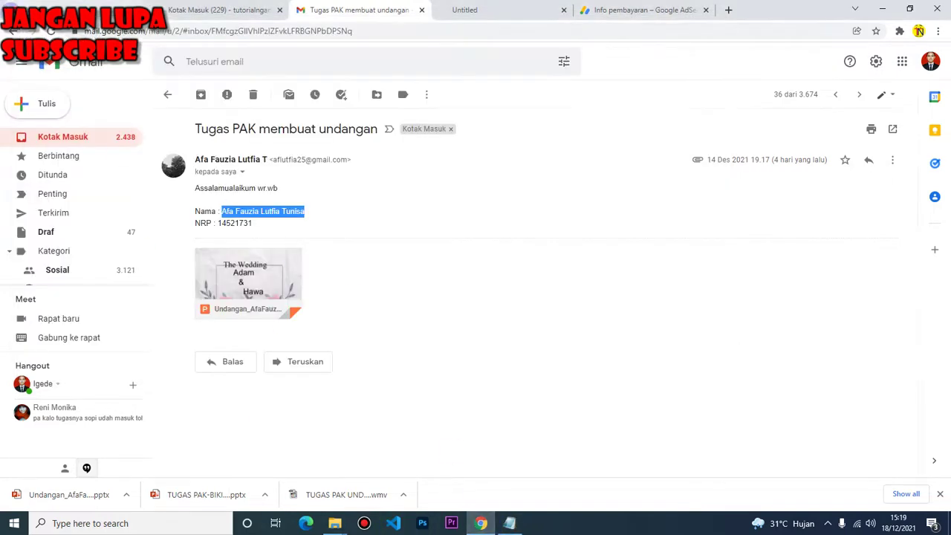
# Return to the Gmail inbox after briefly checking the Notepad attendance list
pyautogui.click(15, 31)
pyautogui.scroll(3, 313, 233)
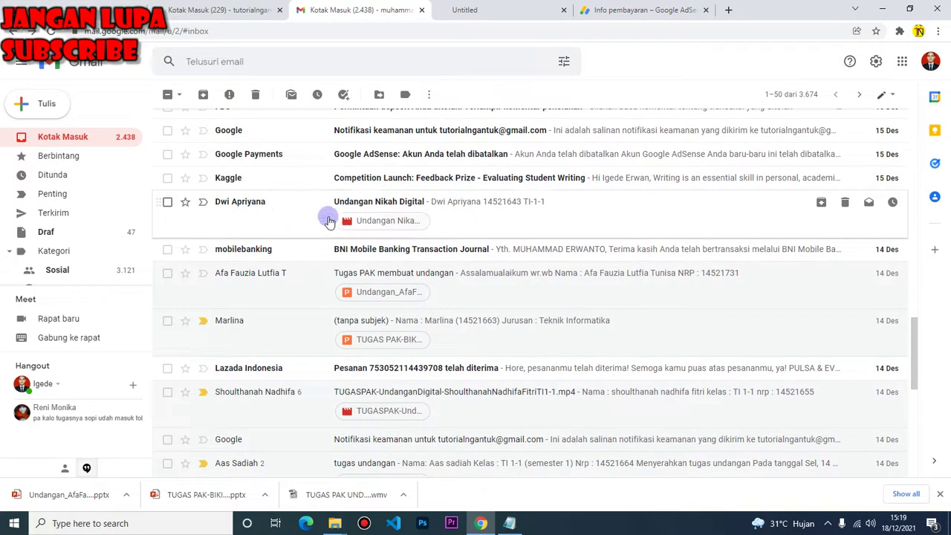
pyautogui.click(510, 523)
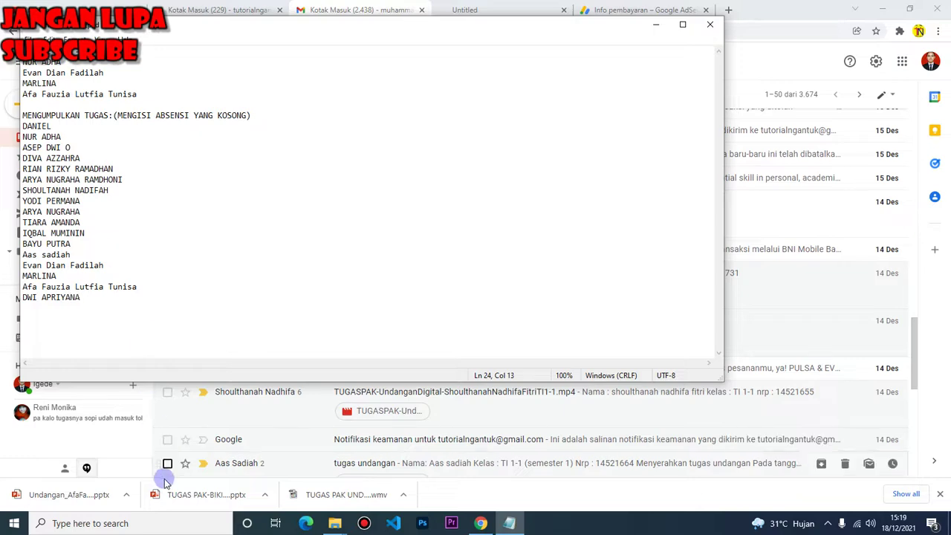
pyautogui.click(141, 449)
pyautogui.scroll(1, 242, 320)
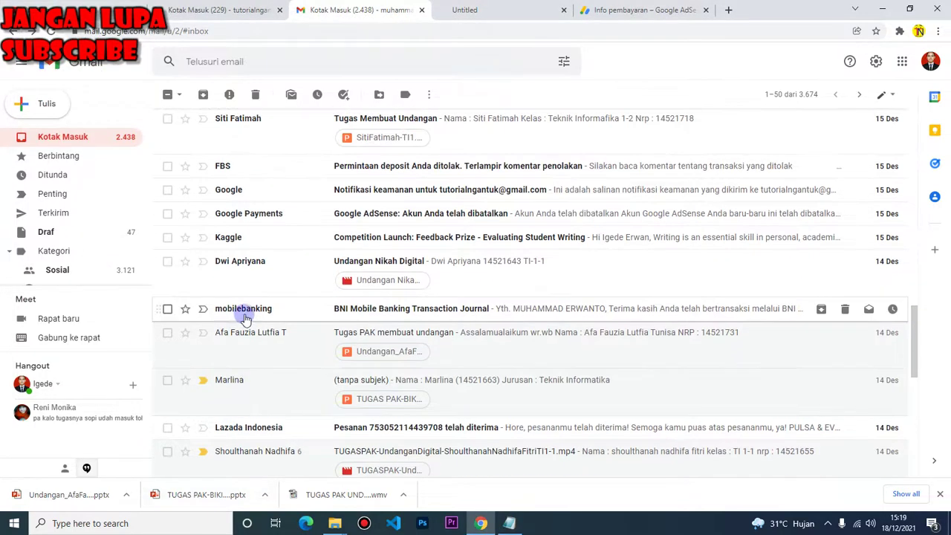
pyautogui.scroll(1, 295, 212)
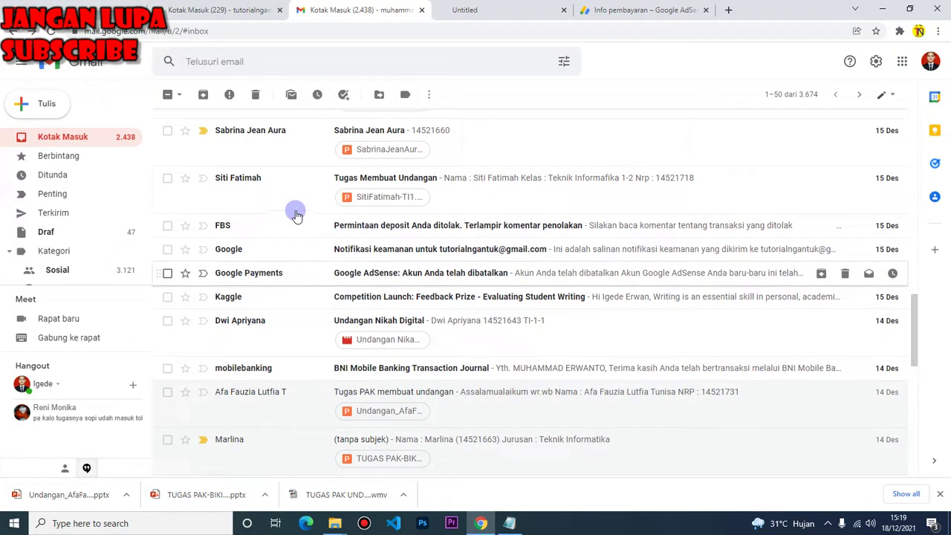
# Open the next student's 'Tugas Membuat Undangan' email and download its invitation .pptx attachment
pyautogui.click(324, 181)
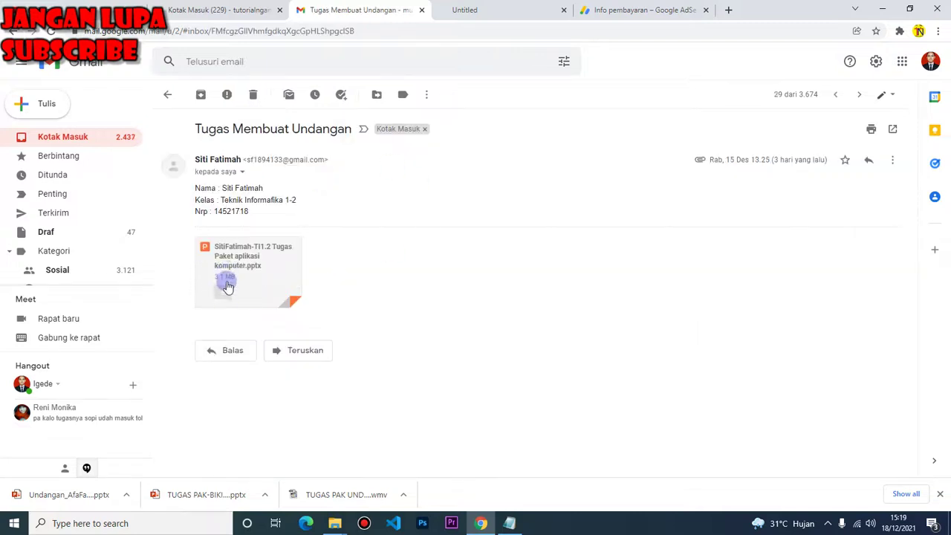
pyautogui.click(224, 297)
pyautogui.click(221, 295)
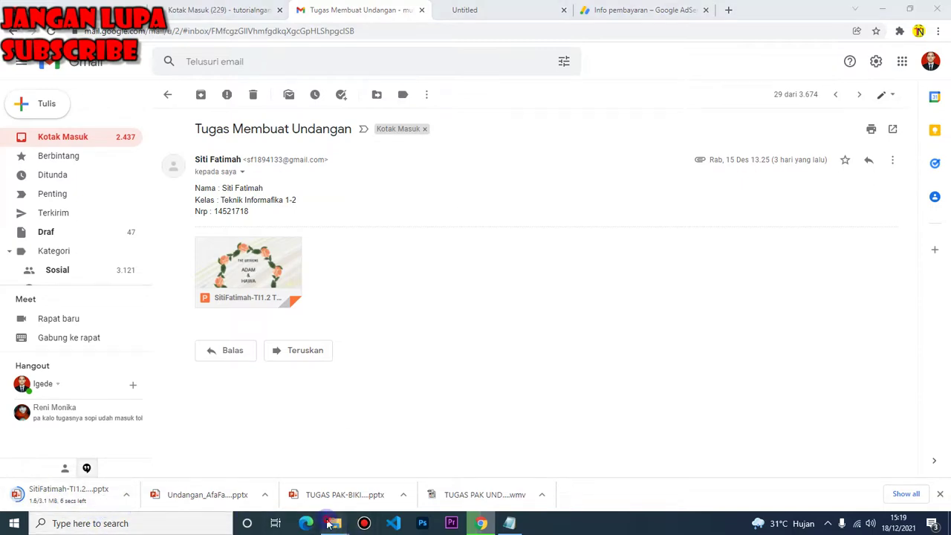
# Dismiss the downloads preview, select the sender's name in the email body, and switch to Notepad
pyautogui.moveTo(336, 523)
pyautogui.moveTo(310, 483)
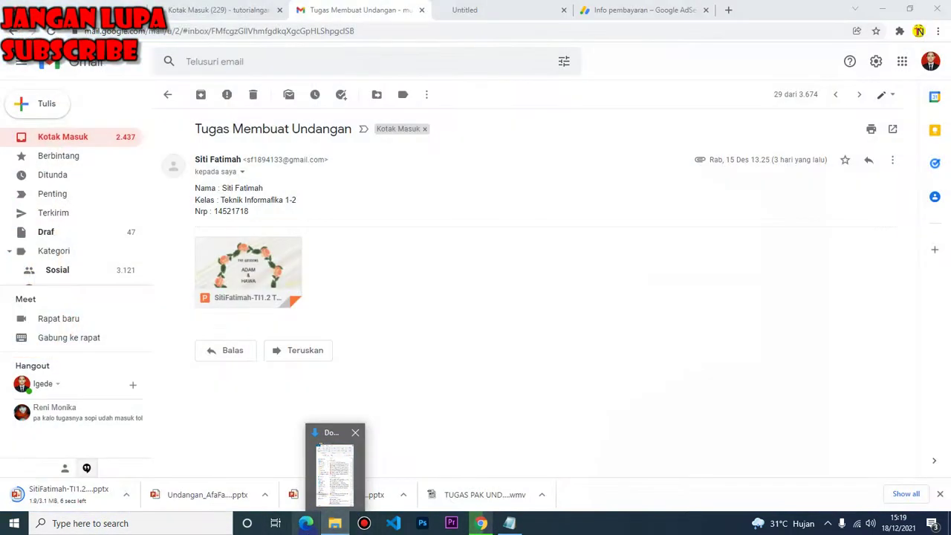
pyautogui.click(355, 432)
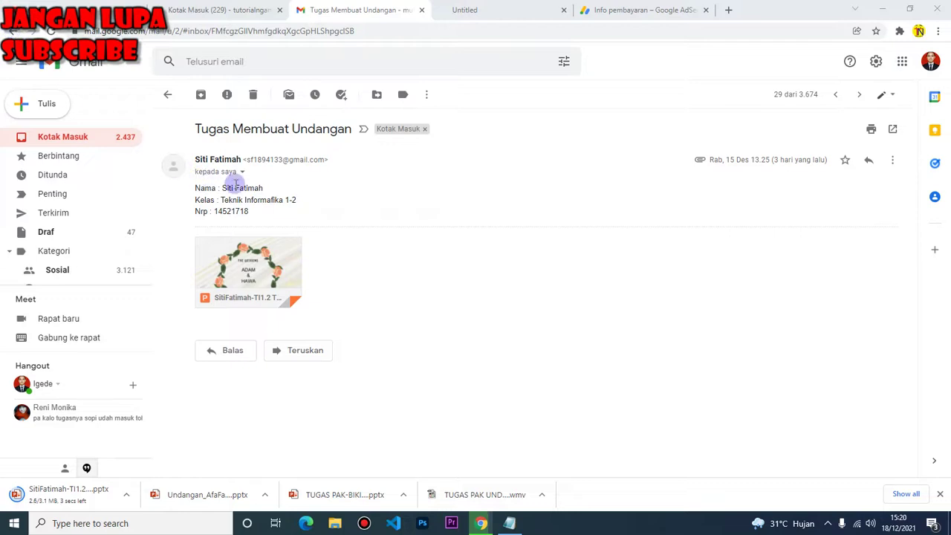
pyautogui.moveTo(272, 195); pyautogui.dragTo(227, 189)
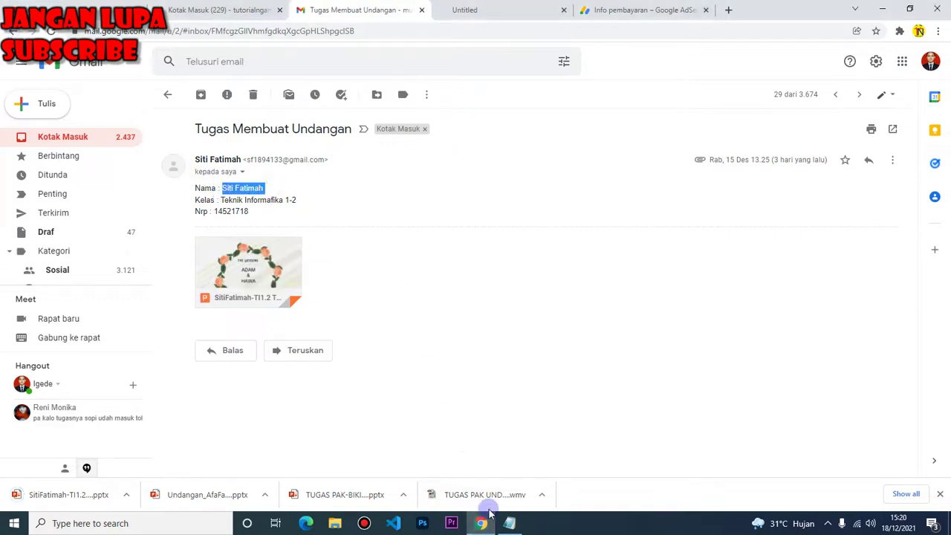
pyautogui.click(509, 522)
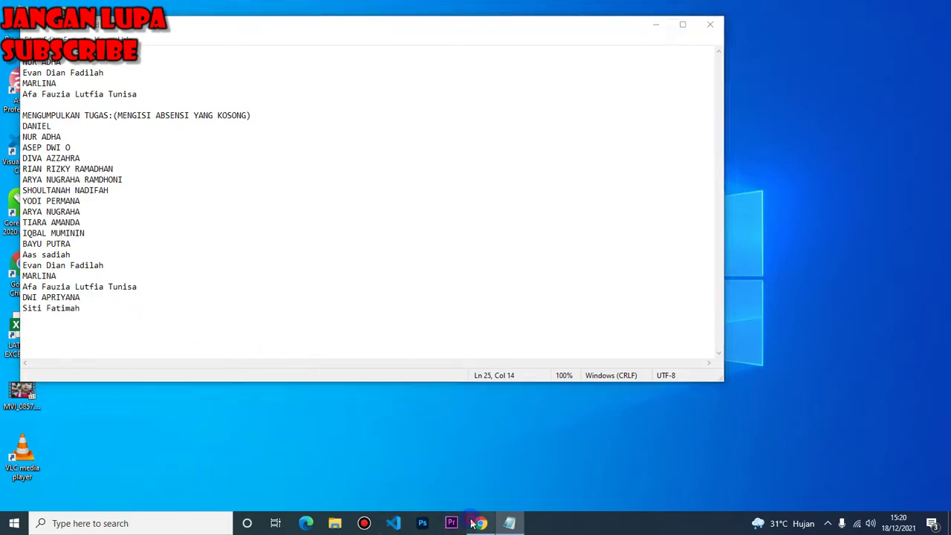
# Open the downloaded invitation .pptx, enable editing, play its four slides as a show, then close PowerPoint
pyautogui.click(480, 523)
pyautogui.click(78, 497)
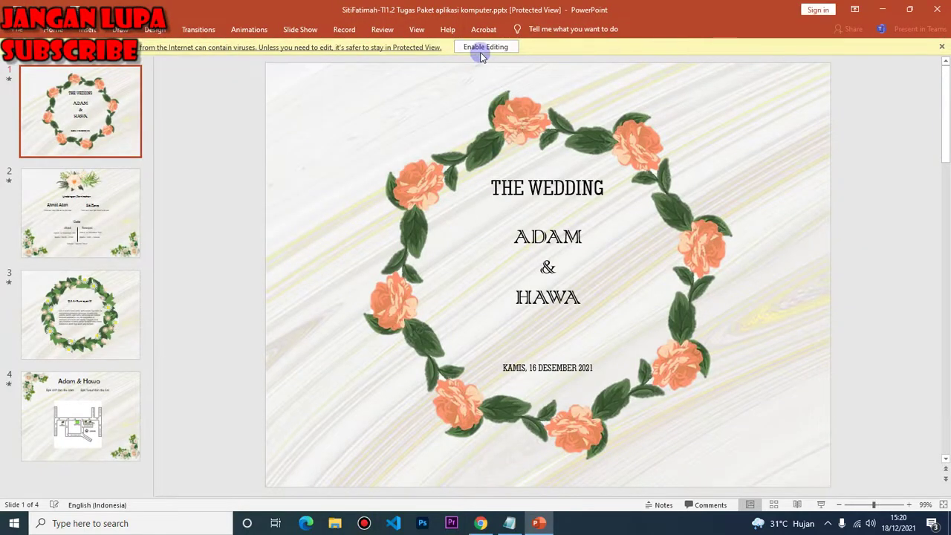
pyautogui.click(482, 47)
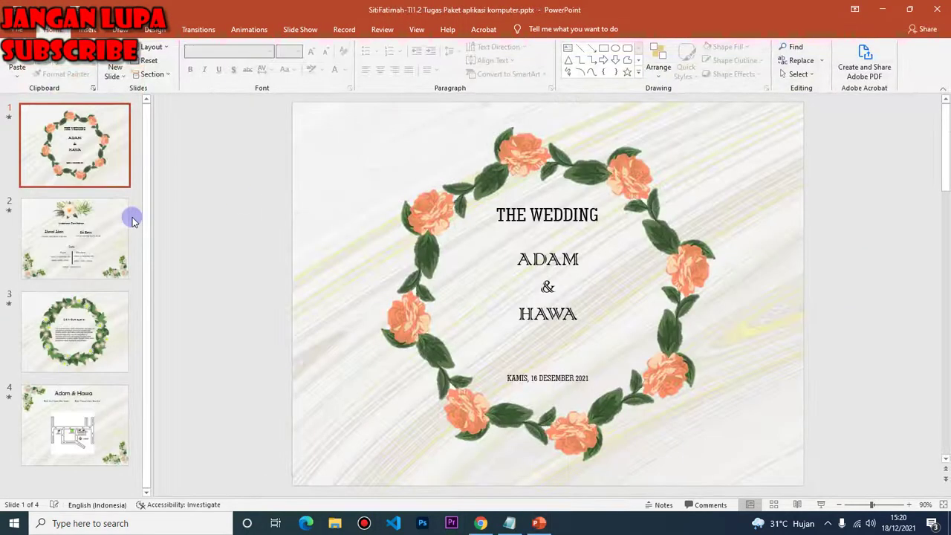
pyautogui.press('F5')
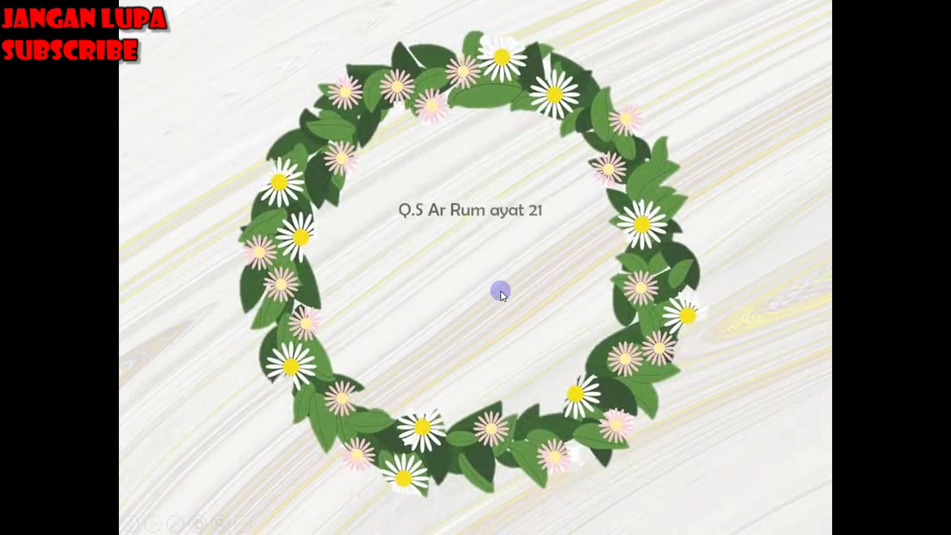
pyautogui.click(500, 292)
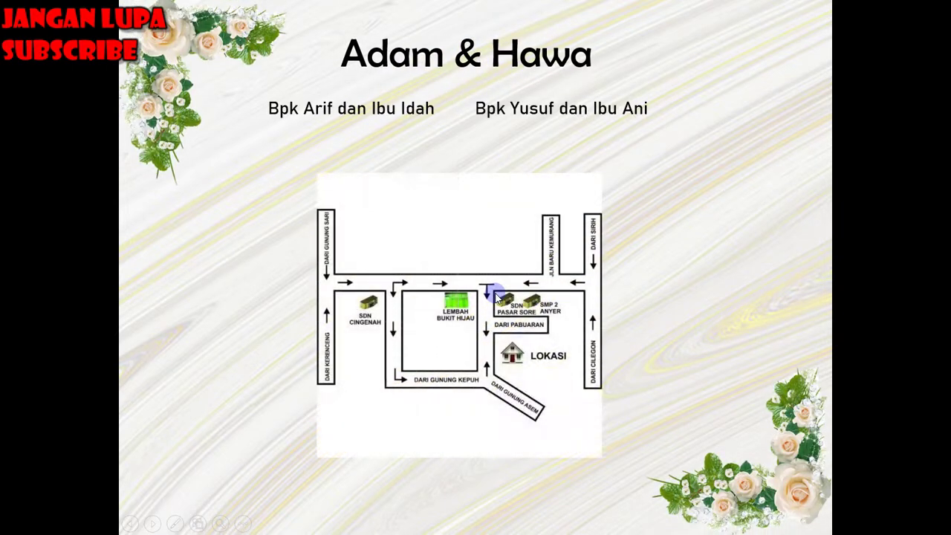
pyautogui.press('Escape')
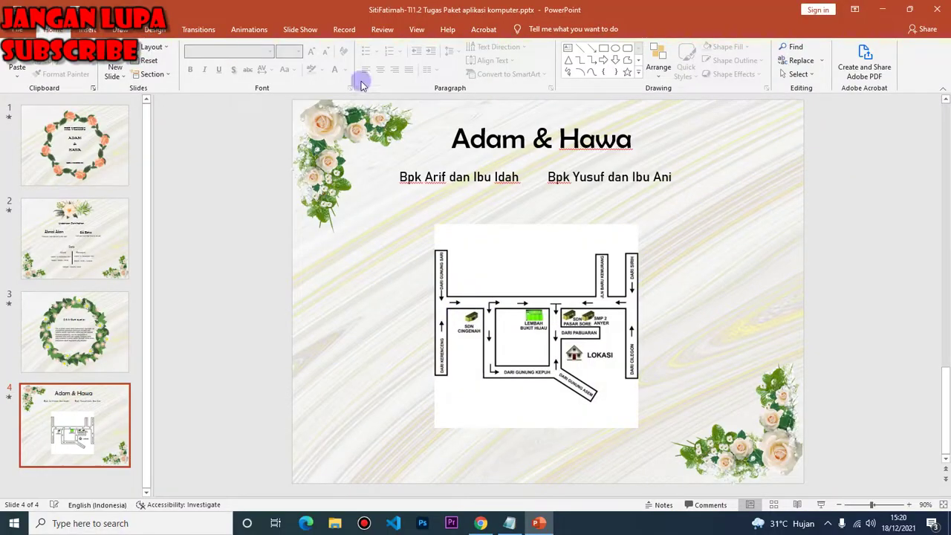
pyautogui.click(939, 9)
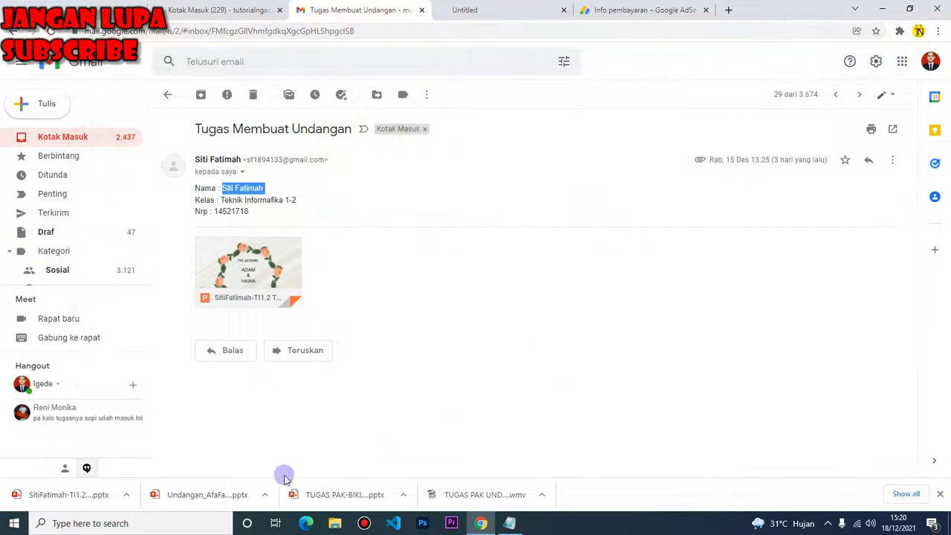
pyautogui.click(125, 495)
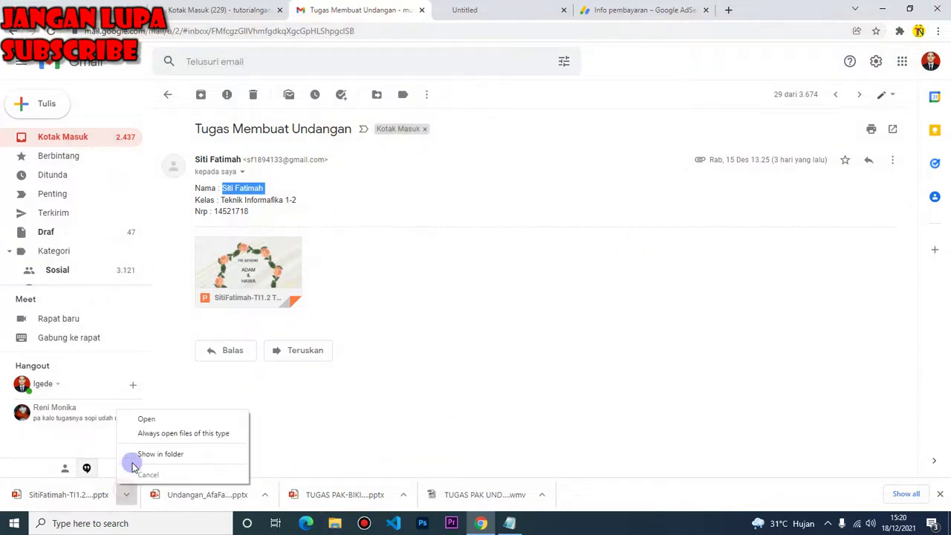
pyautogui.click(158, 451)
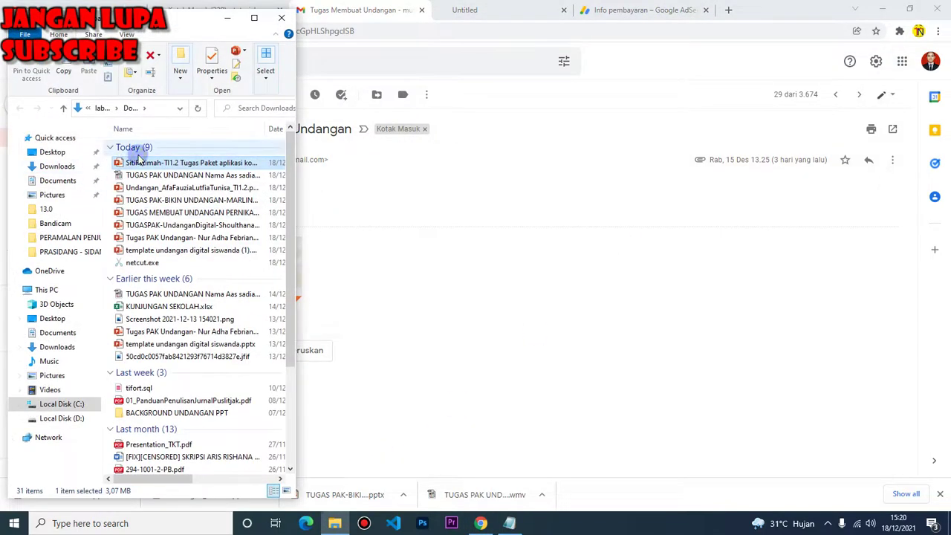
pyautogui.rightClick(138, 162)
pyautogui.click(197, 501)
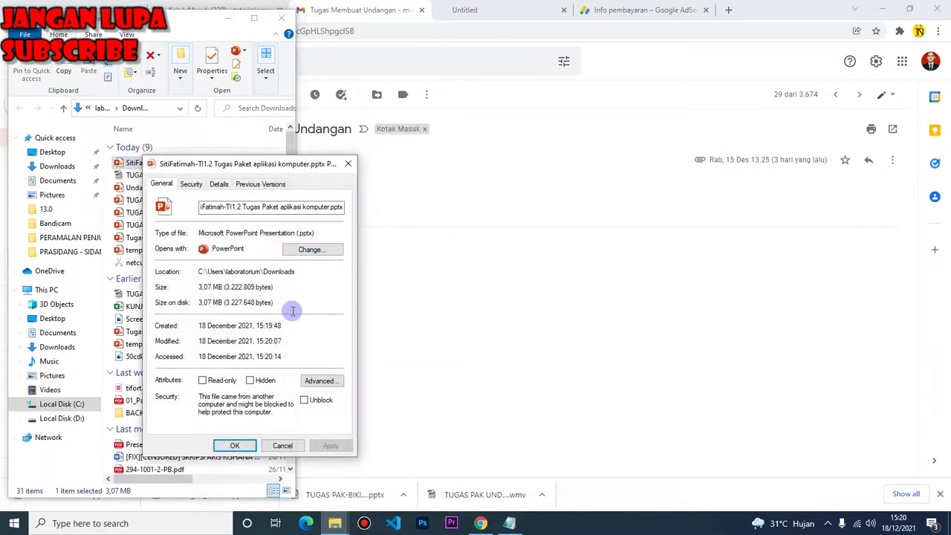
pyautogui.click(223, 184)
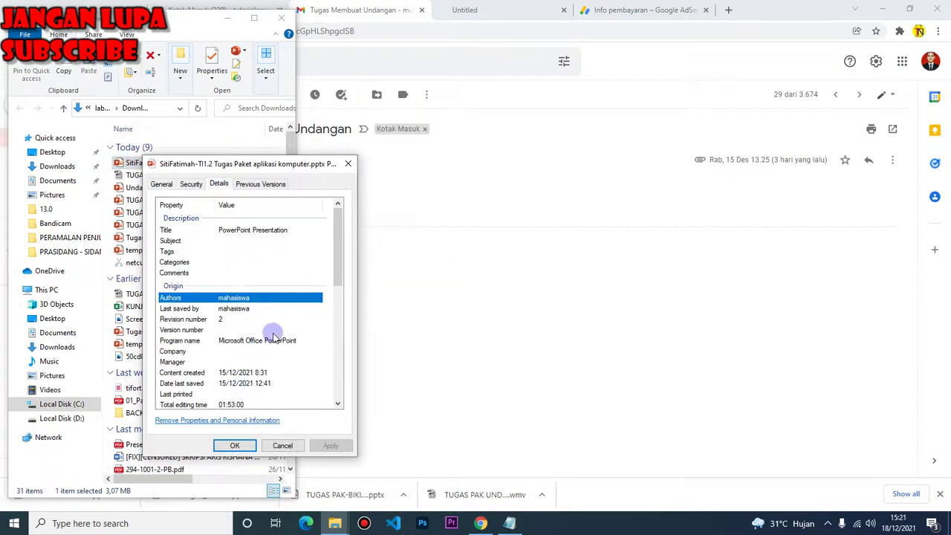
pyautogui.click(347, 163)
pyautogui.click(482, 523)
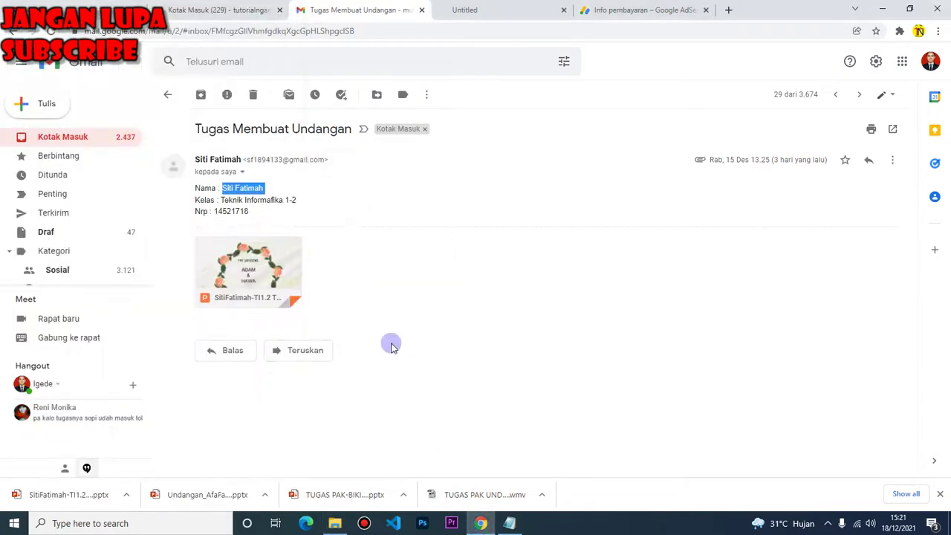
# Copy the newest submitter's name onto a new line below the upper list's second entry, then return to Gmail
pyautogui.hotkey('alt', 'Tab')
pyautogui.moveTo(90, 310); pyautogui.dragTo(5, 311)
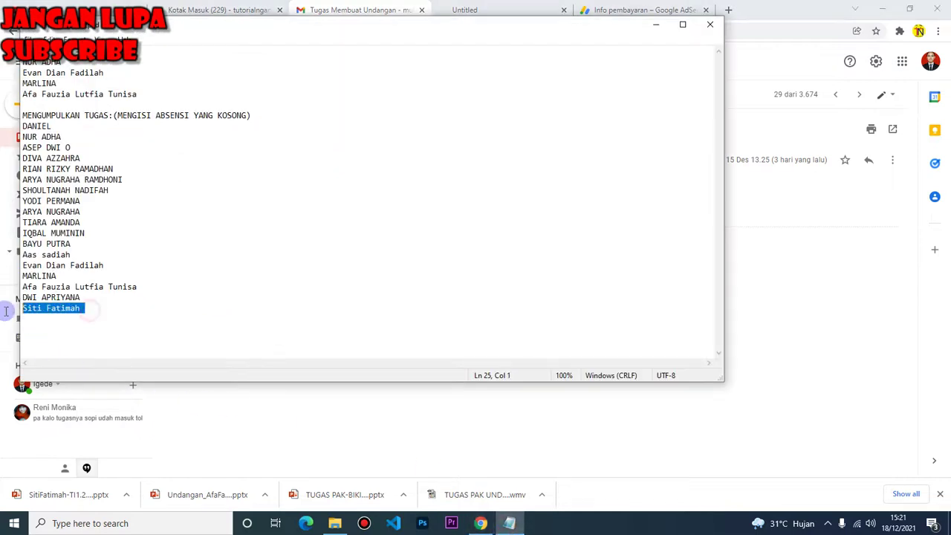
pyautogui.click(67, 62)
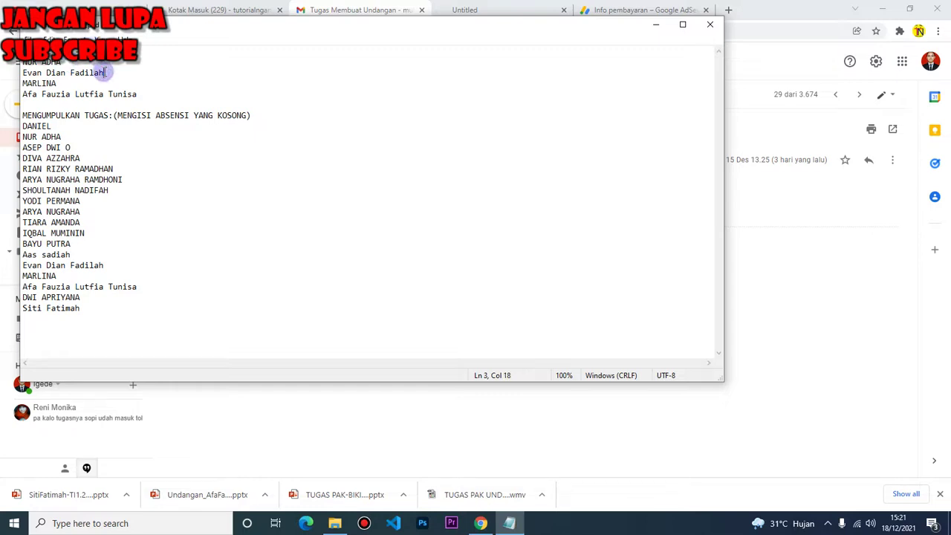
pyautogui.press('Return')
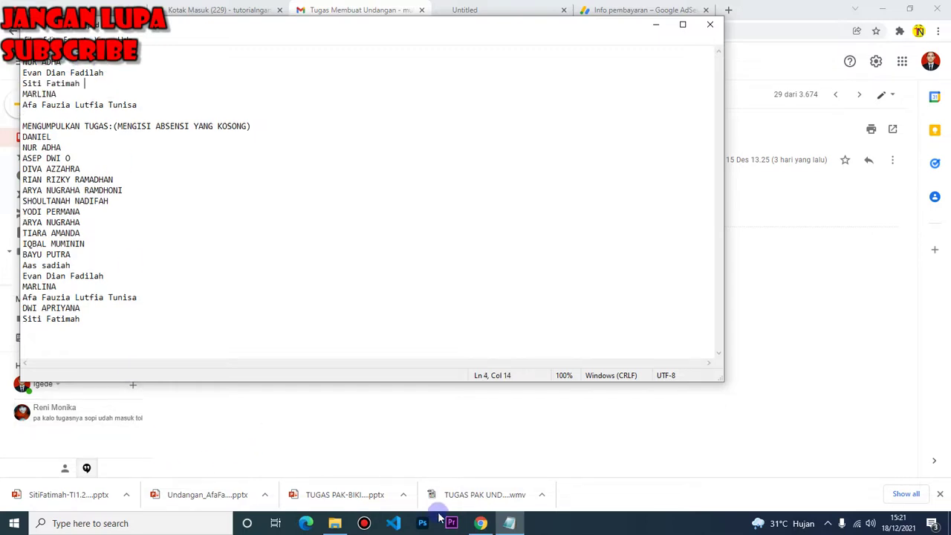
pyautogui.click(481, 523)
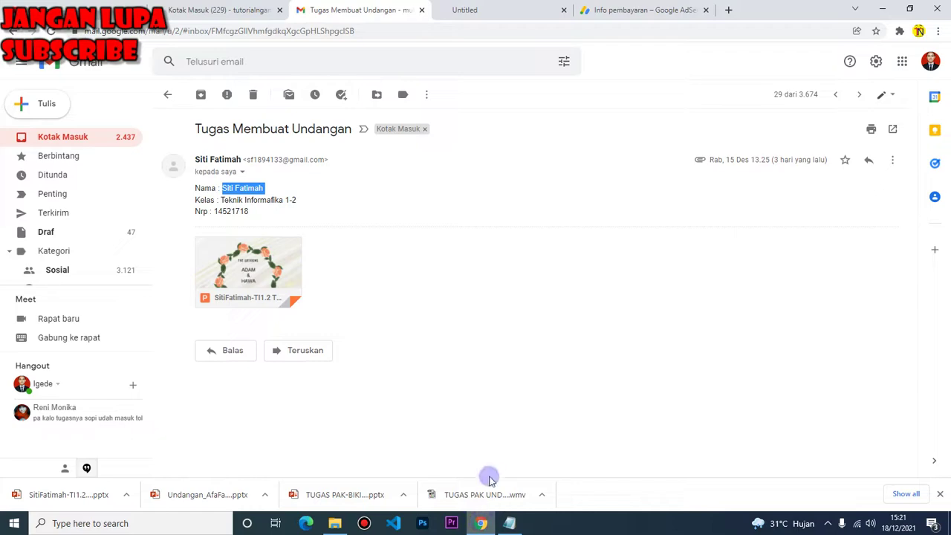
# Open a student's invitation submission email from the inbox and download its attached presentation
pyautogui.click(15, 32)
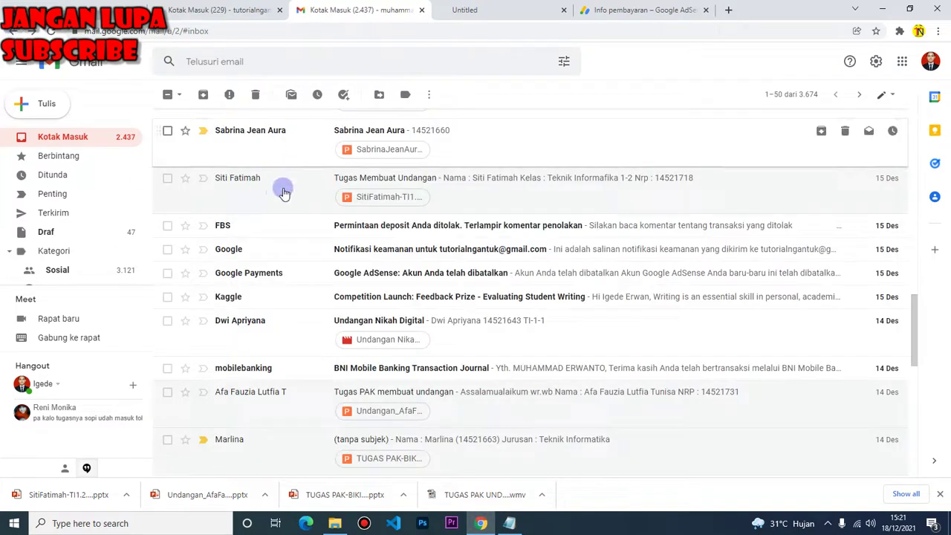
pyautogui.scroll(3, 298, 212)
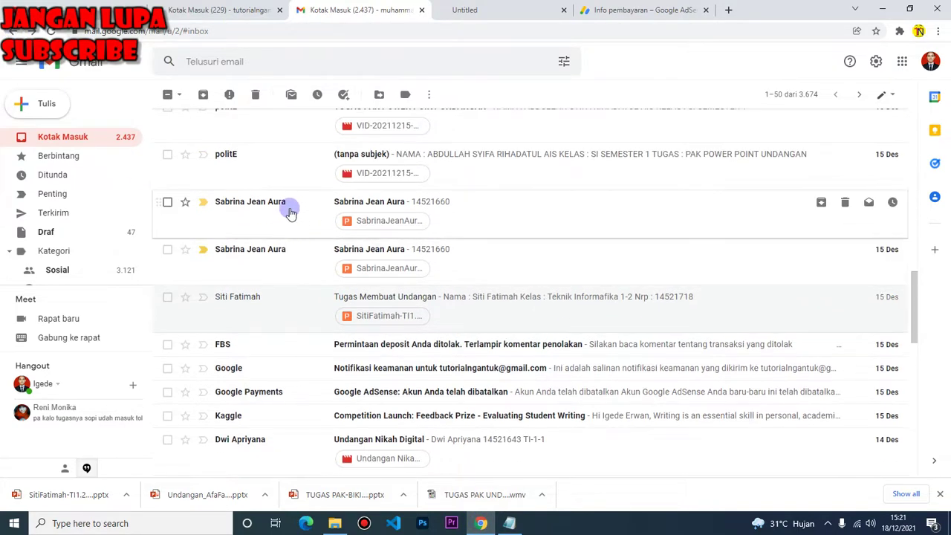
pyautogui.click(289, 207)
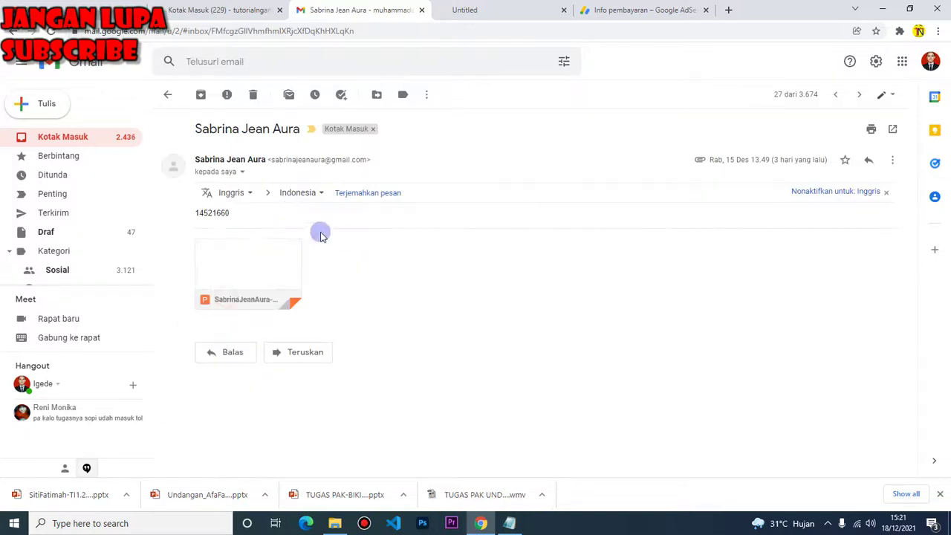
pyautogui.click(220, 289)
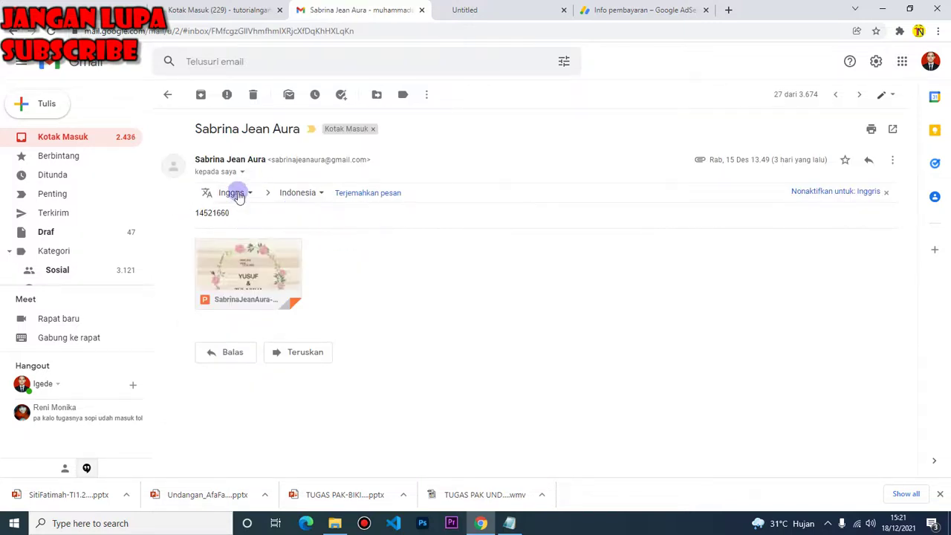
# Copy the student's name from the untitled video submission email onto the end of the Notepad list
pyautogui.click(14, 31)
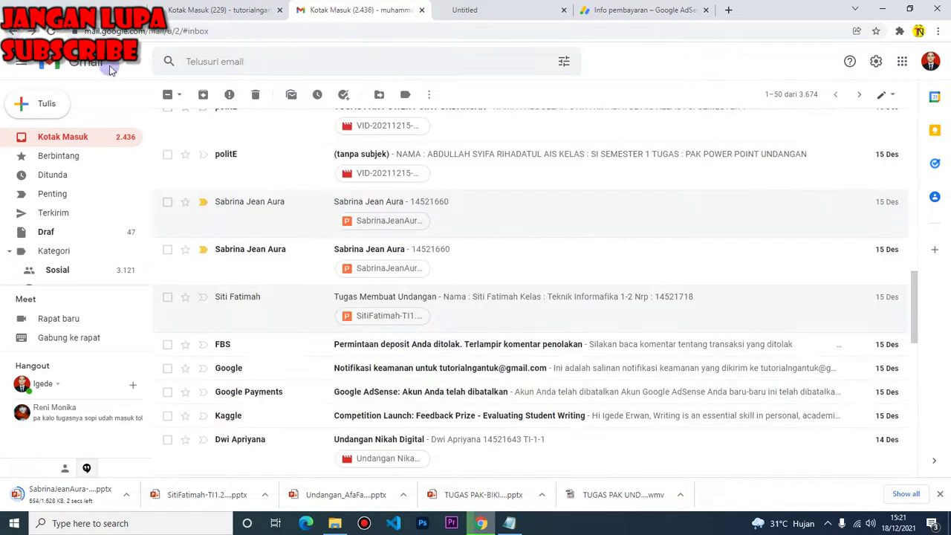
pyautogui.scroll(1, 361, 251)
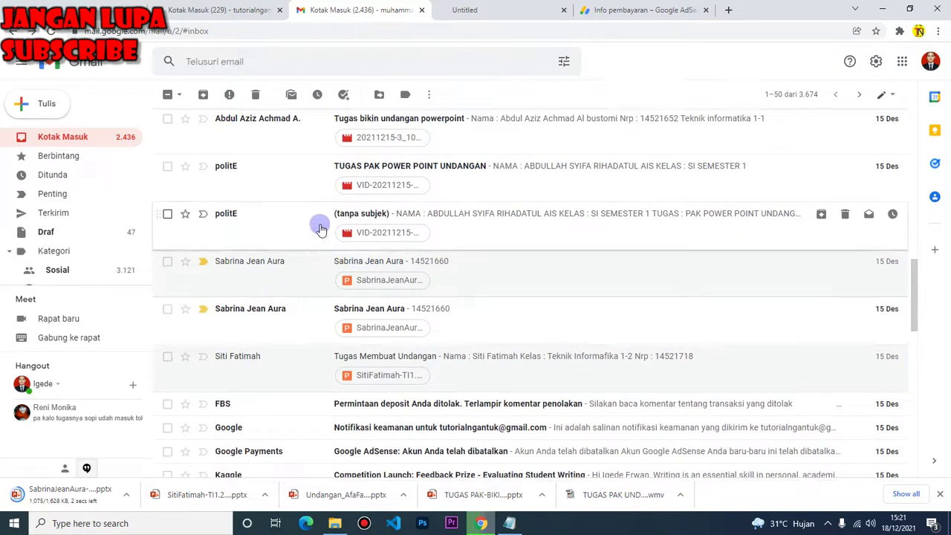
pyautogui.click(436, 221)
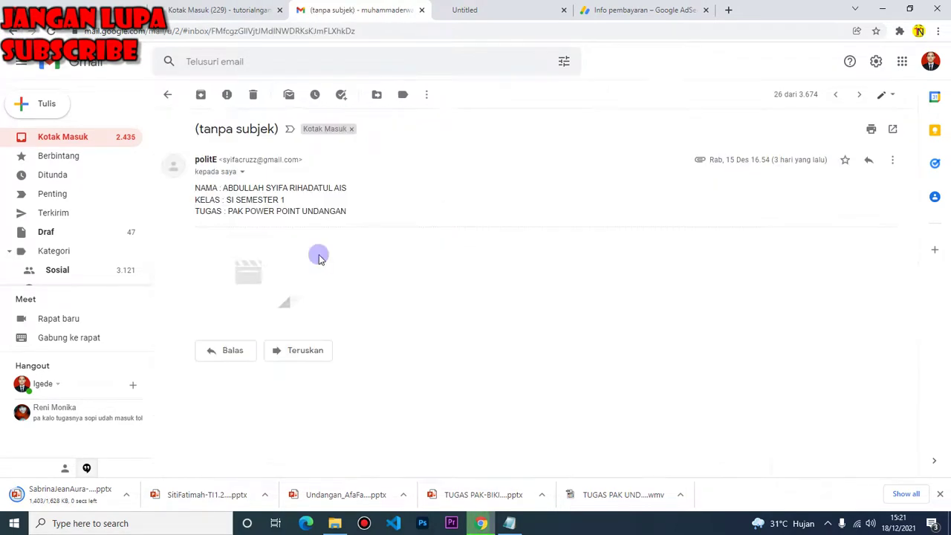
pyautogui.moveTo(225, 188); pyautogui.dragTo(376, 192)
pyautogui.hotkey('ctrl', 'c')
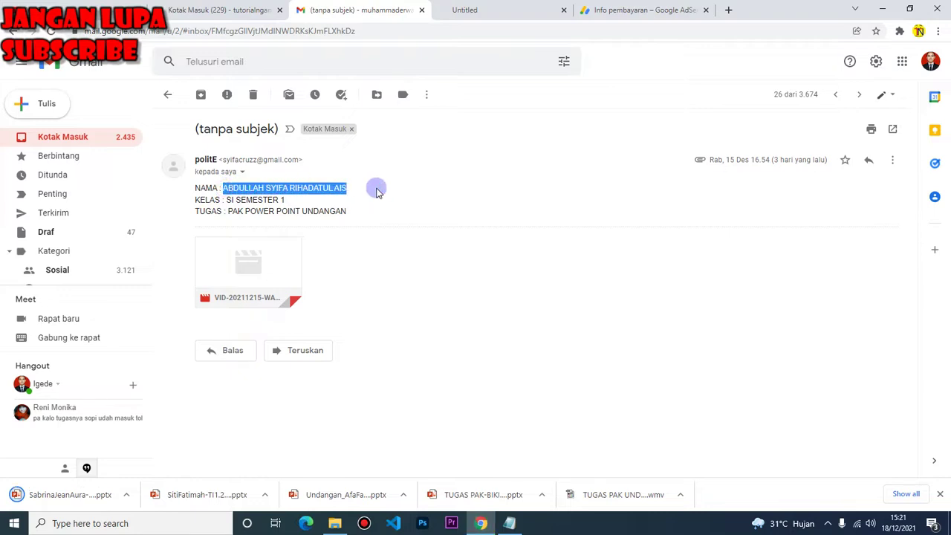
pyautogui.click(490, 416)
pyautogui.click(508, 523)
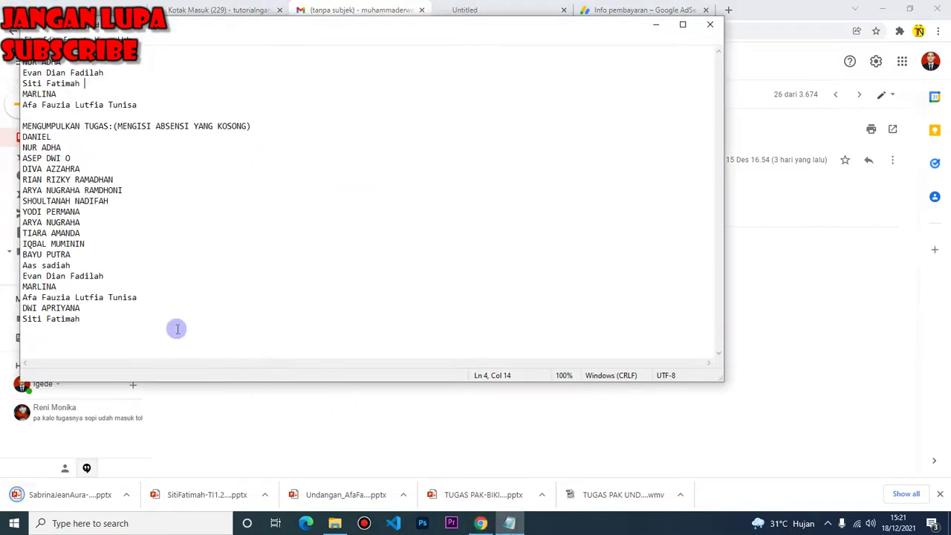
pyautogui.click(93, 320)
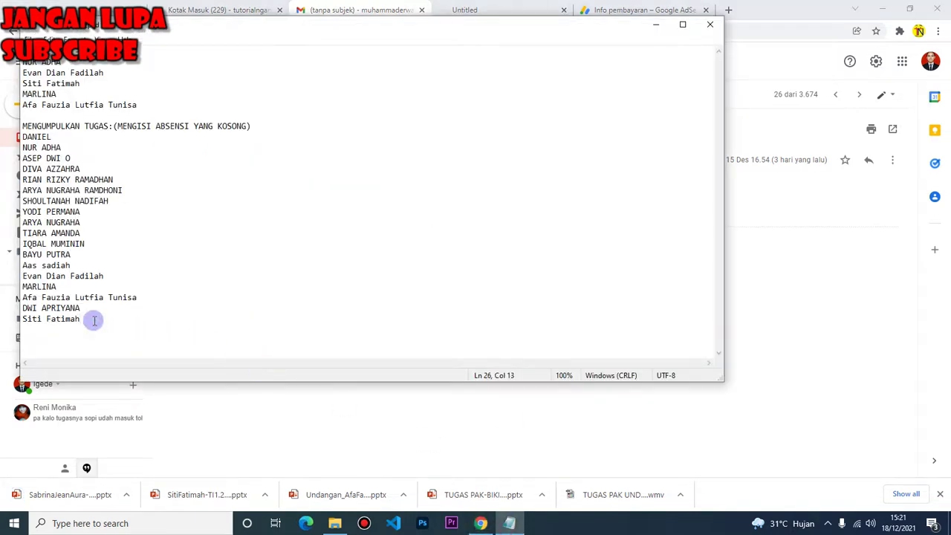
pyautogui.hotkey('ctrl', 'v')
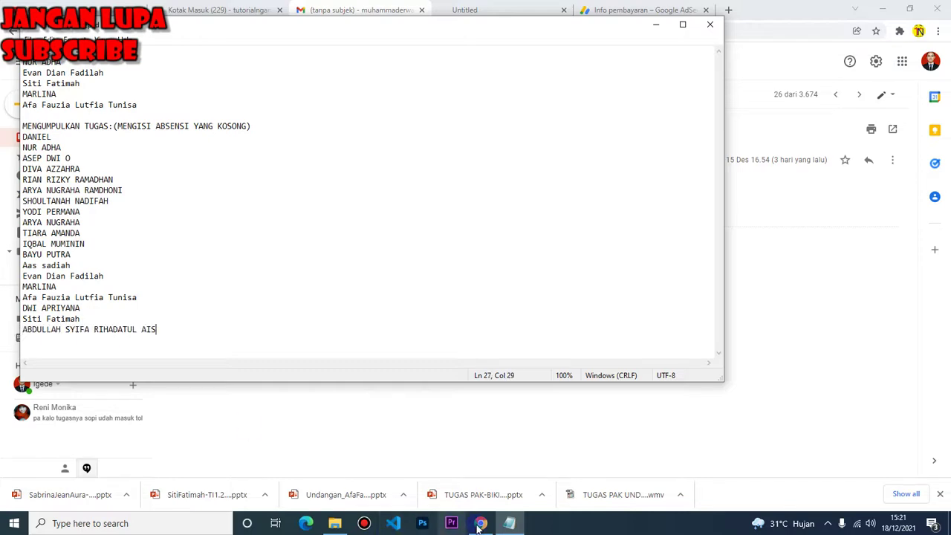
# Open the next student's submission email, select the name in its body, and bring up Notepad
pyautogui.click(481, 523)
pyautogui.click(12, 31)
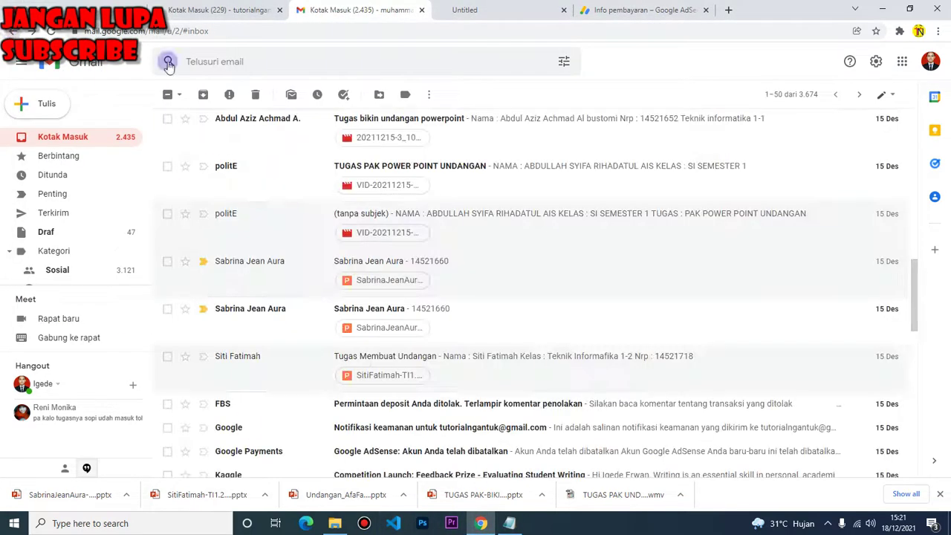
pyautogui.scroll(2, 308, 176)
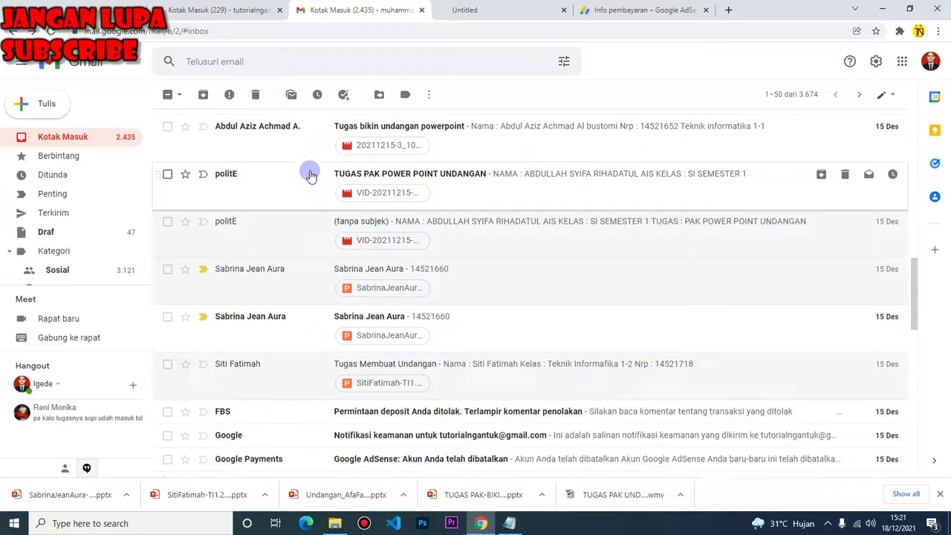
pyautogui.click(296, 256)
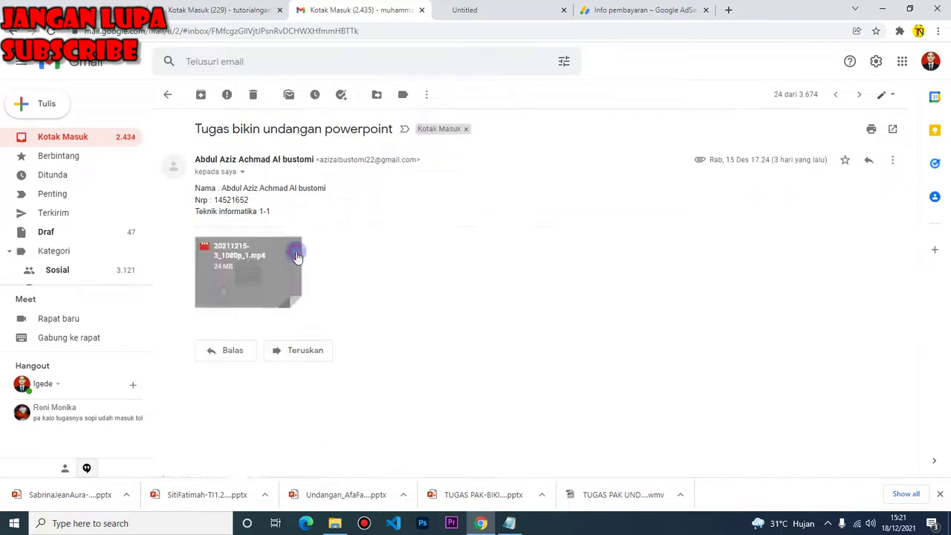
pyautogui.moveTo(329, 189); pyautogui.dragTo(222, 187)
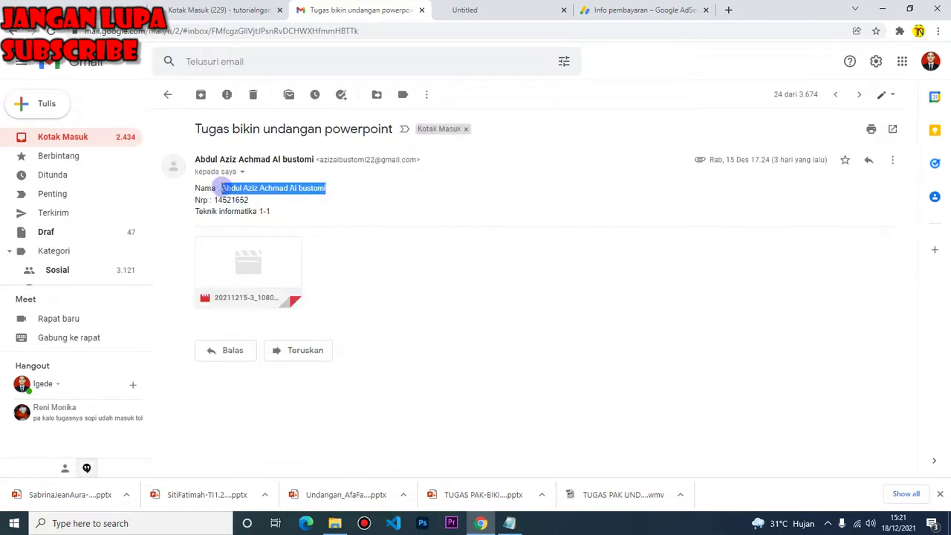
pyautogui.click(309, 33)
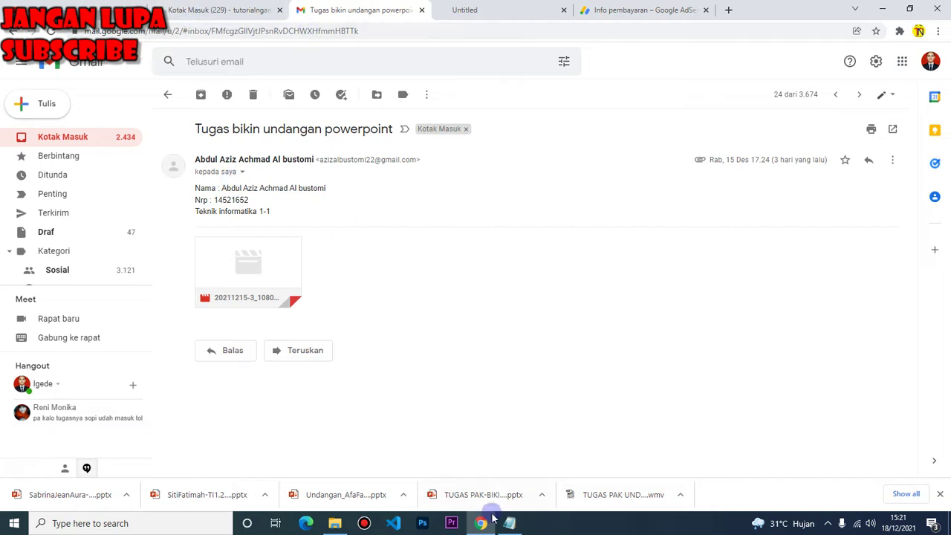
pyautogui.click(508, 522)
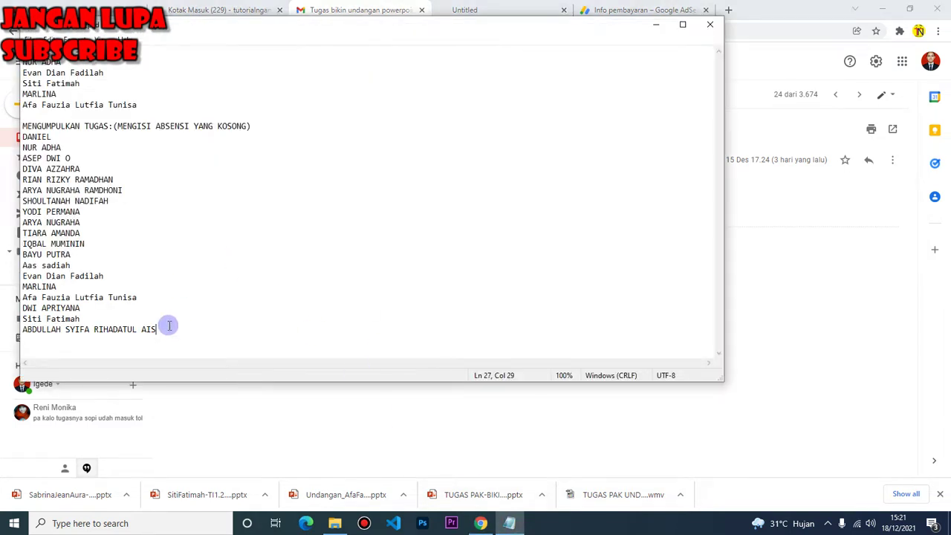
# Select the name on the NAMA line of the 'Tugas Undangan Pernikahan' email for Notepad, then return to the inbox
pyautogui.click(480, 523)
pyautogui.click(13, 34)
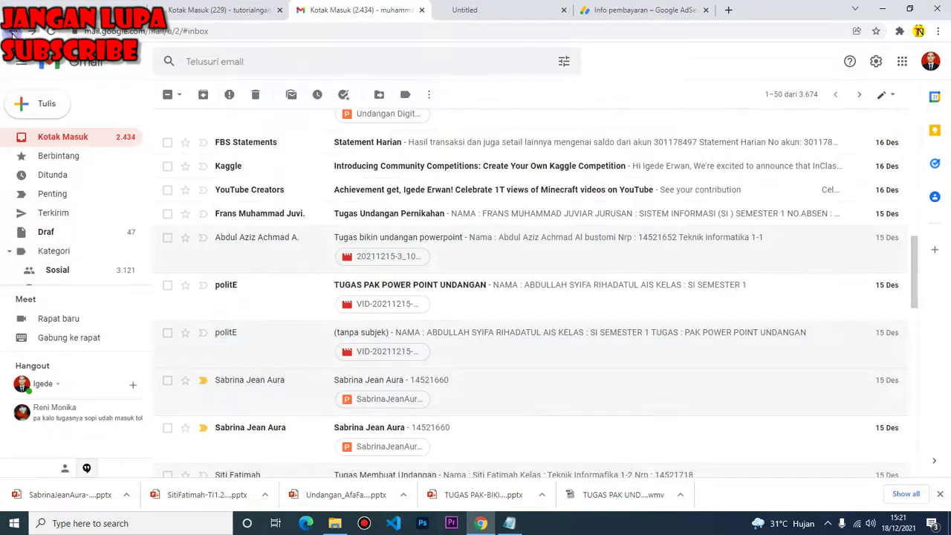
pyautogui.click(304, 215)
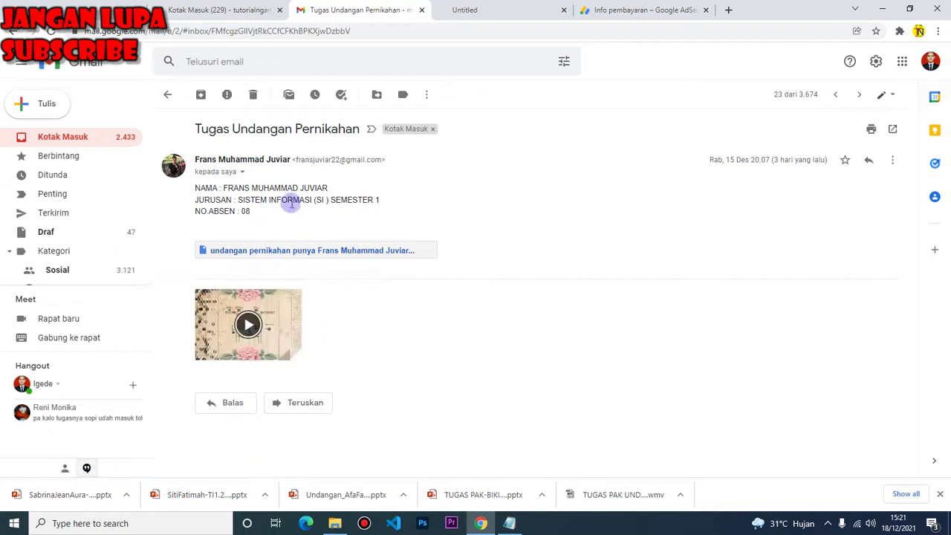
pyautogui.moveTo(329, 191); pyautogui.dragTo(231, 188)
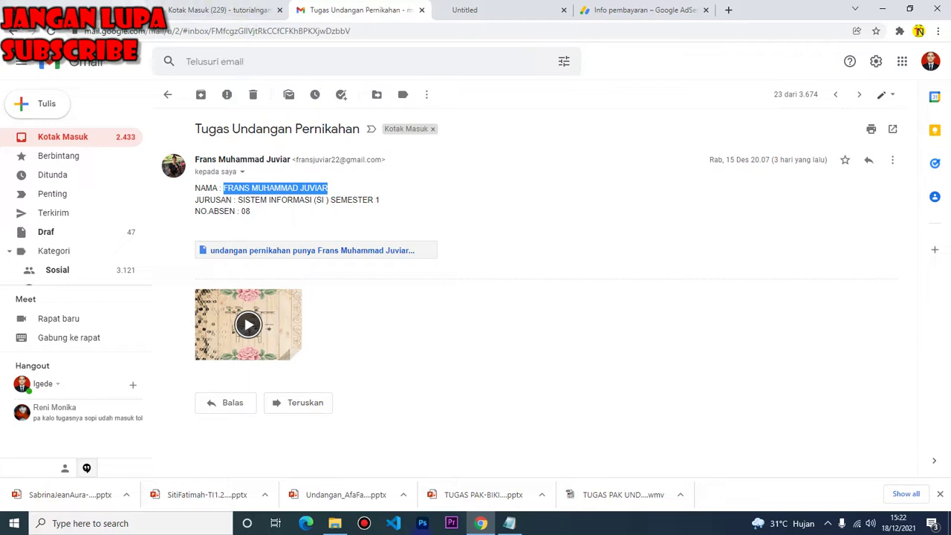
pyautogui.click(509, 523)
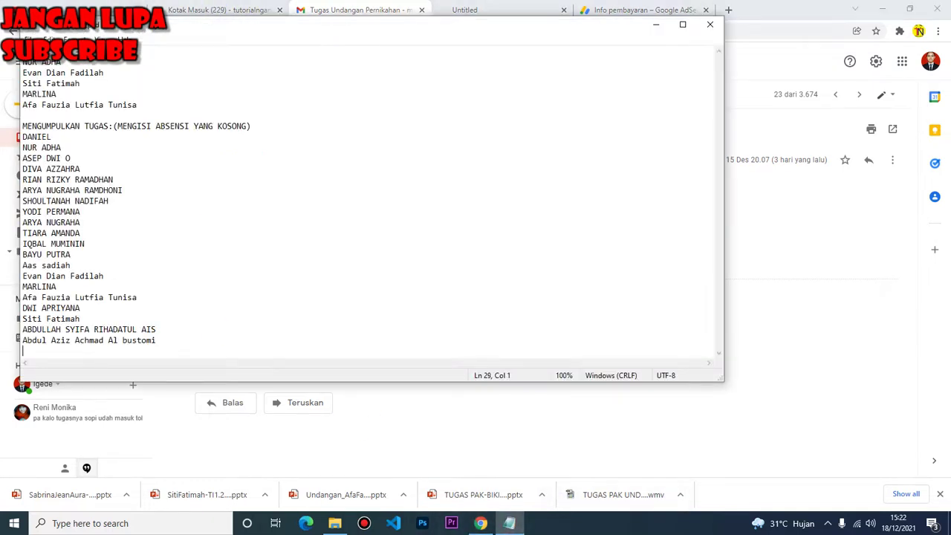
pyautogui.click(480, 523)
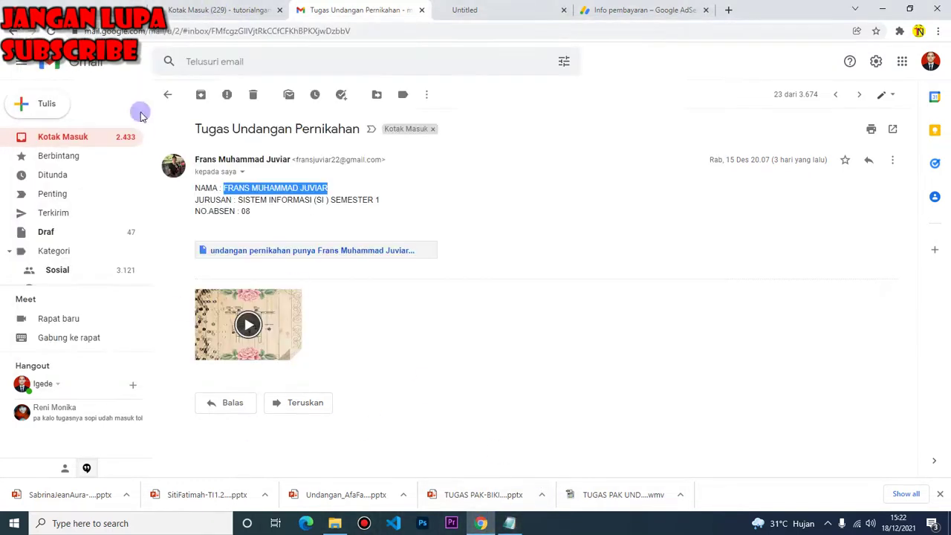
pyautogui.click(13, 31)
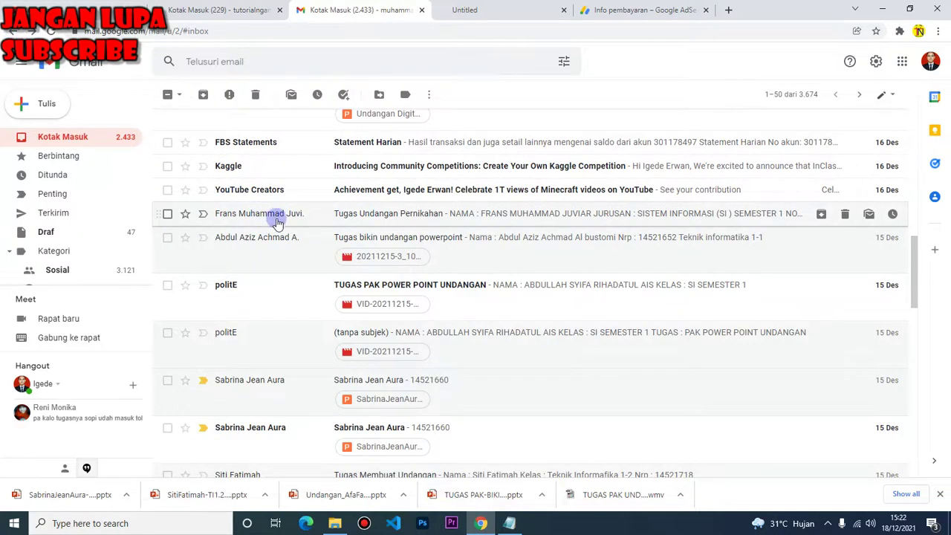
# Download the second digital-invitation email's .pptx attachment and show it in the Downloads folder
pyautogui.scroll(2, 286, 238)
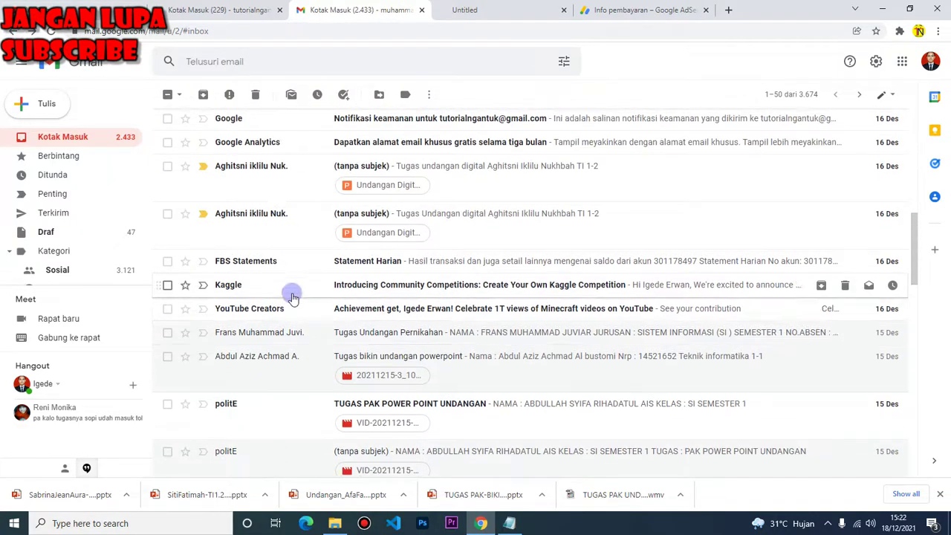
pyautogui.click(292, 225)
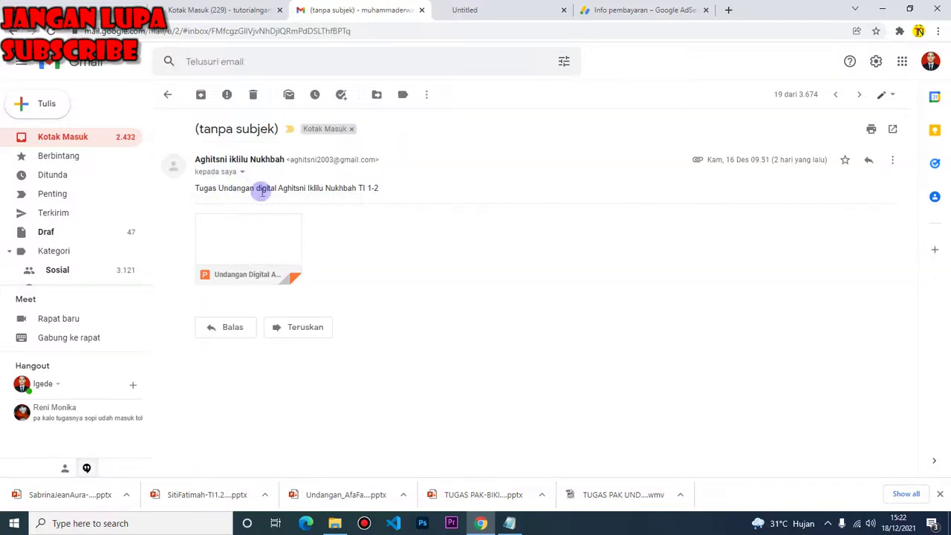
pyautogui.click(224, 270)
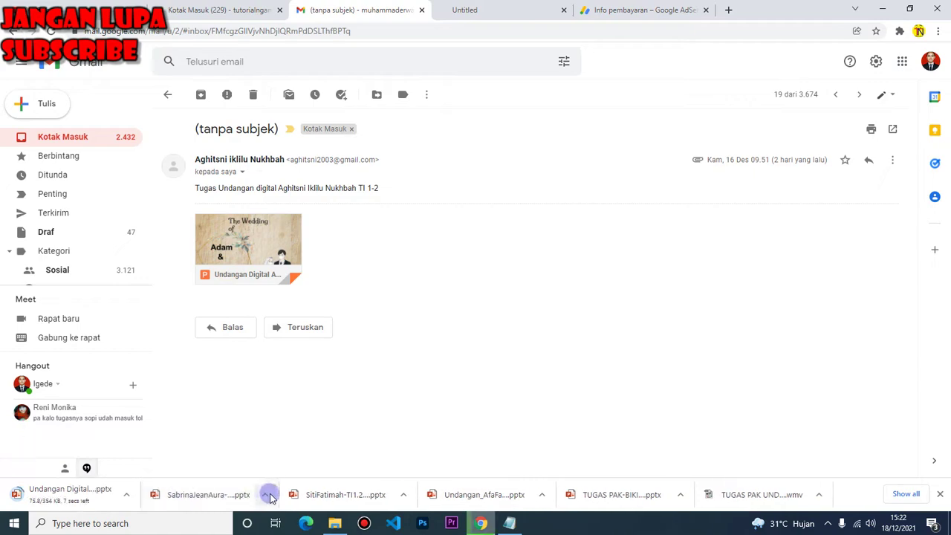
pyautogui.click(264, 496)
pyautogui.click(282, 451)
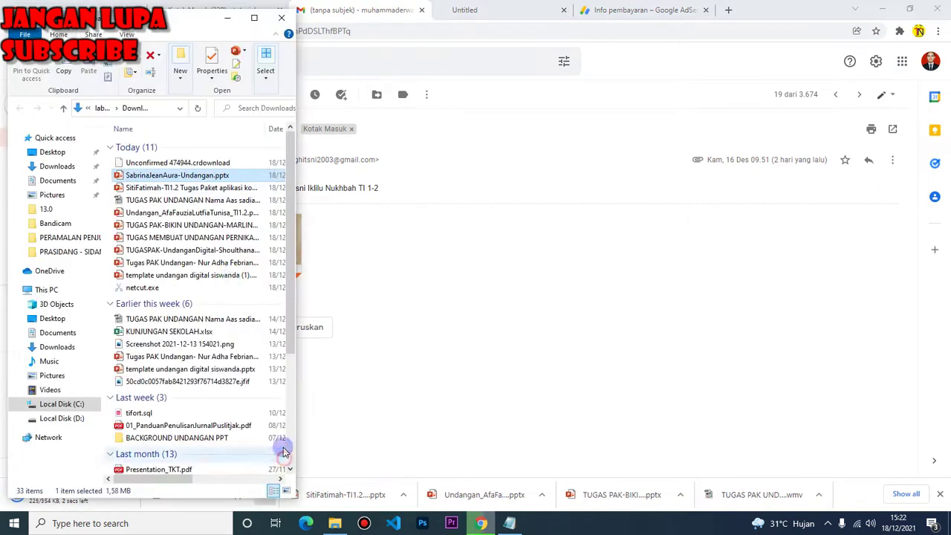
# Check the invitation .pptx's author details in Properties, then open the file in PowerPoint
pyautogui.rightClick(182, 177)
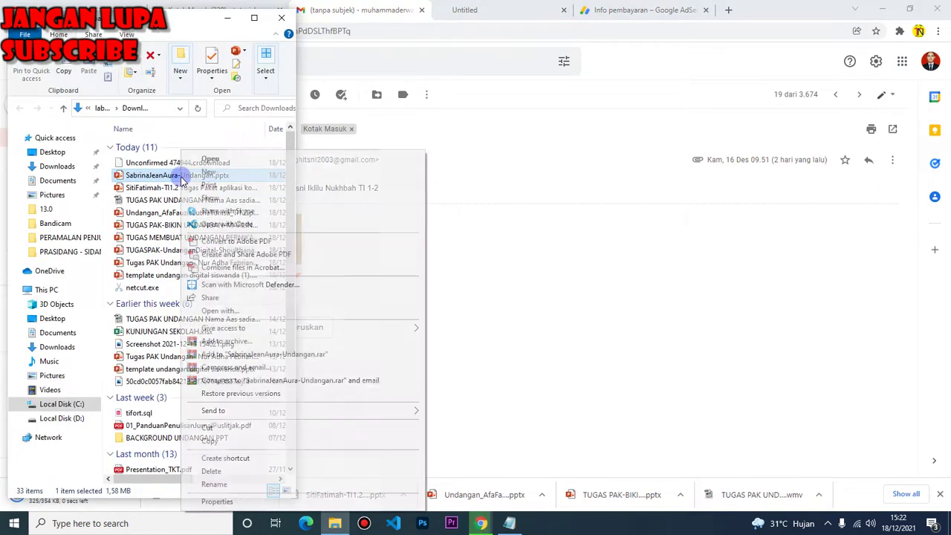
pyautogui.click(233, 500)
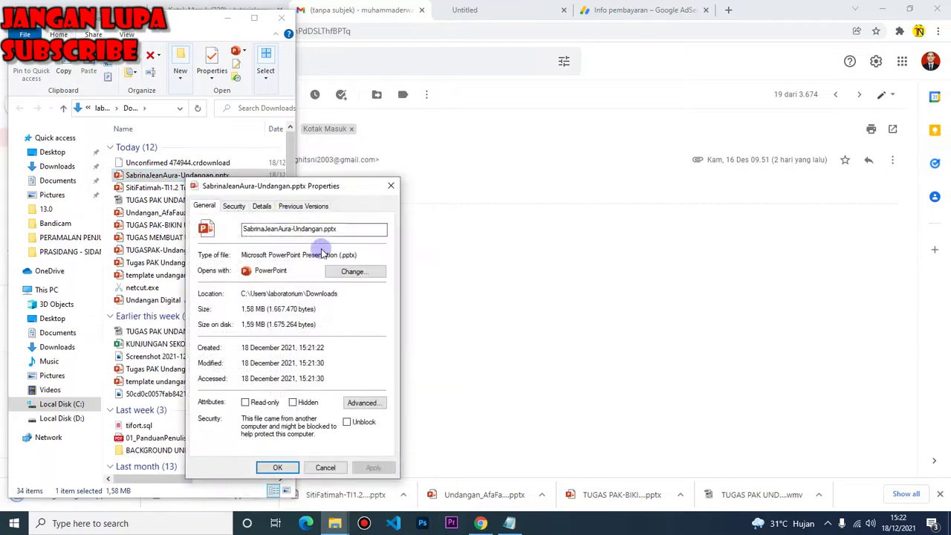
pyautogui.click(263, 207)
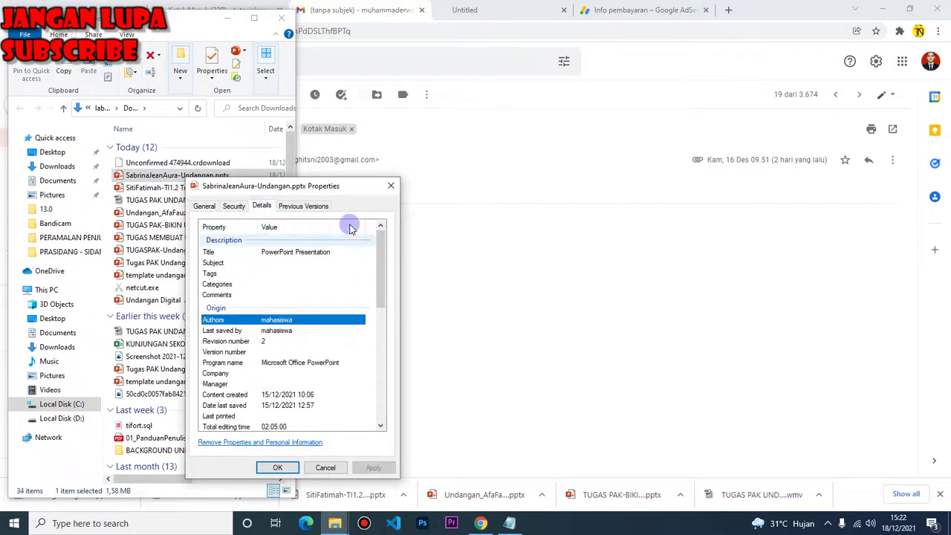
pyautogui.click(391, 185)
pyautogui.doubleClick(199, 176)
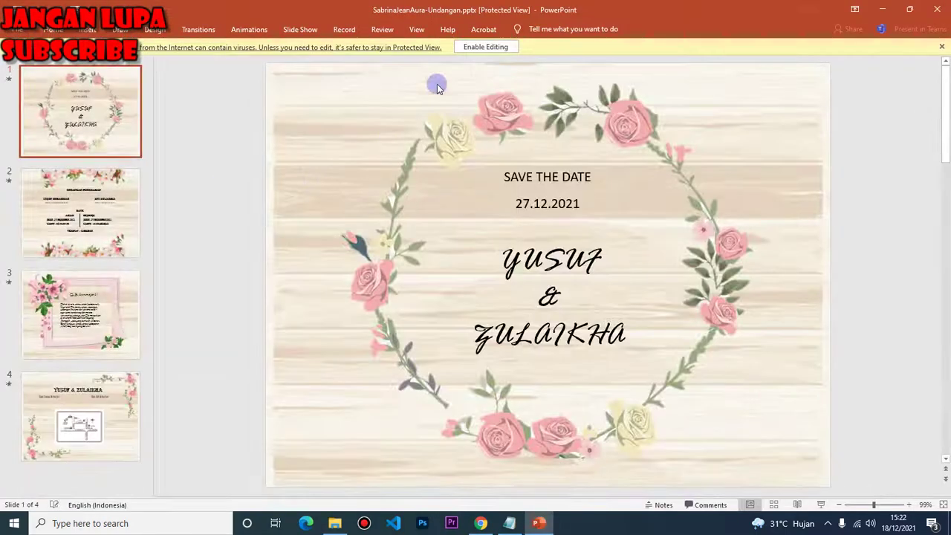
# Enable editing, play the Yusuf & Zulaikha slide show through its Ar-Rum verse and map slides, then close it
pyautogui.click(469, 46)
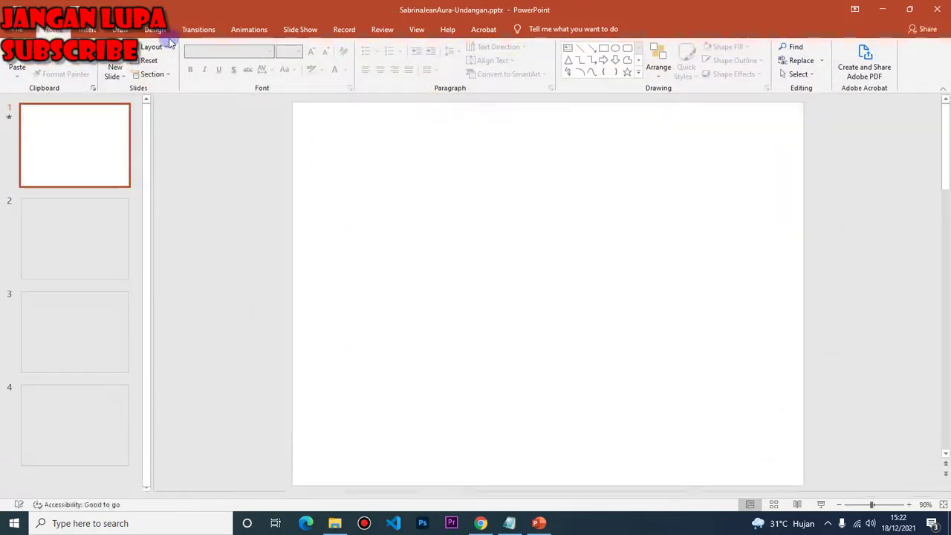
pyautogui.press('F5')
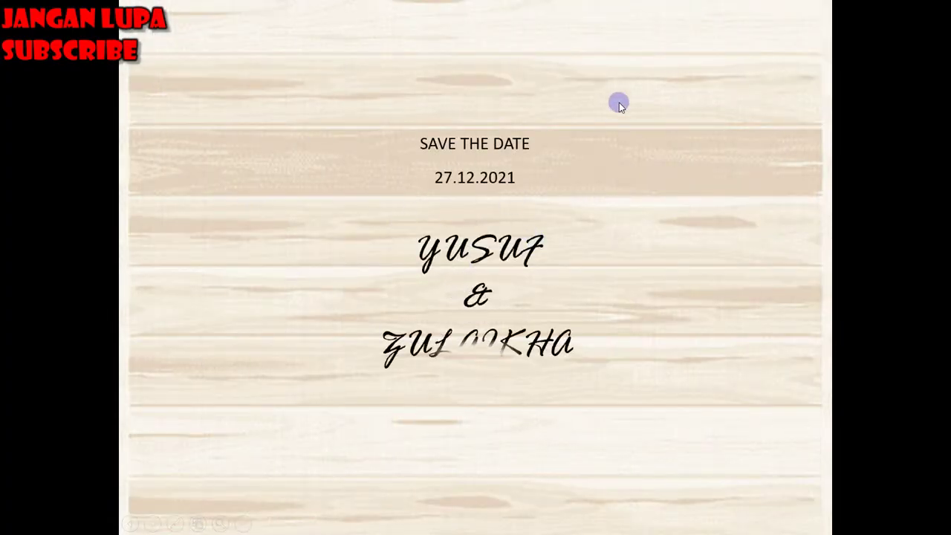
pyautogui.click(574, 182)
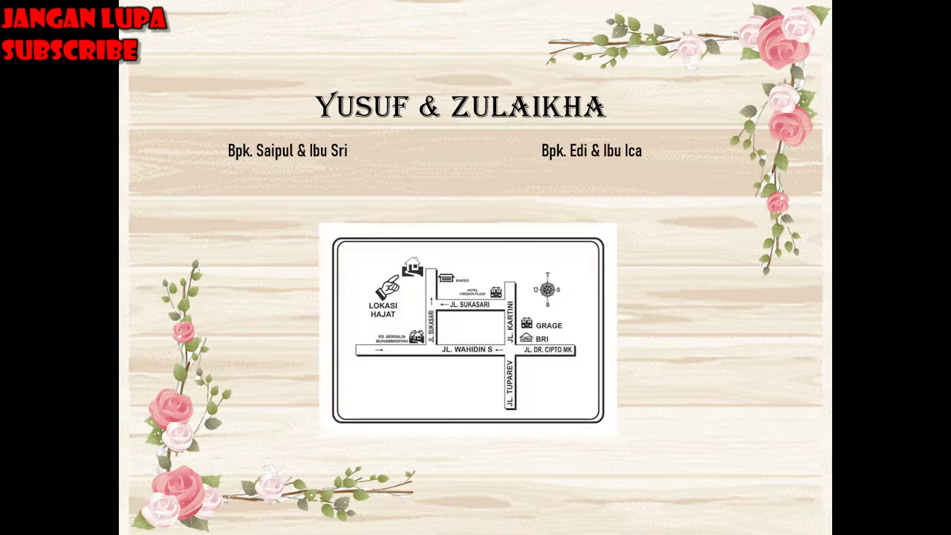
pyautogui.press('Escape')
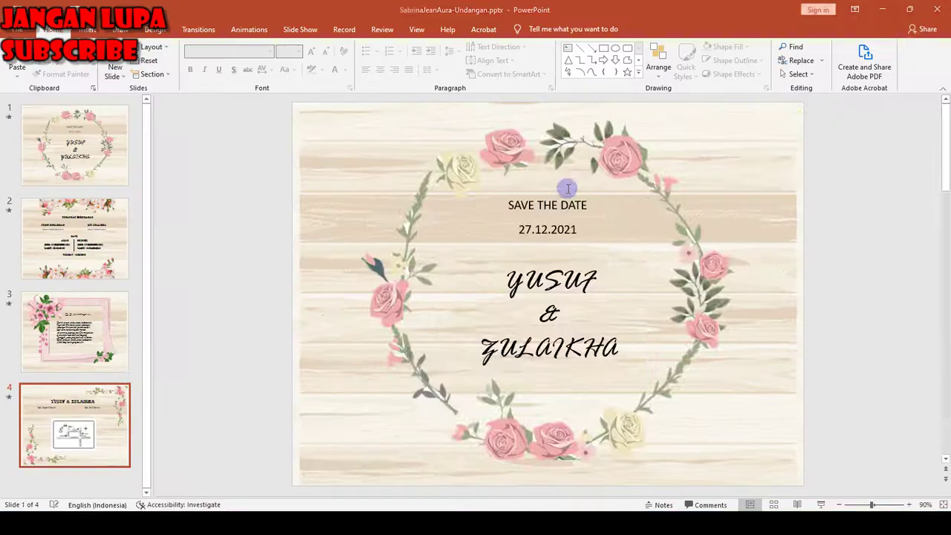
pyautogui.click(940, 11)
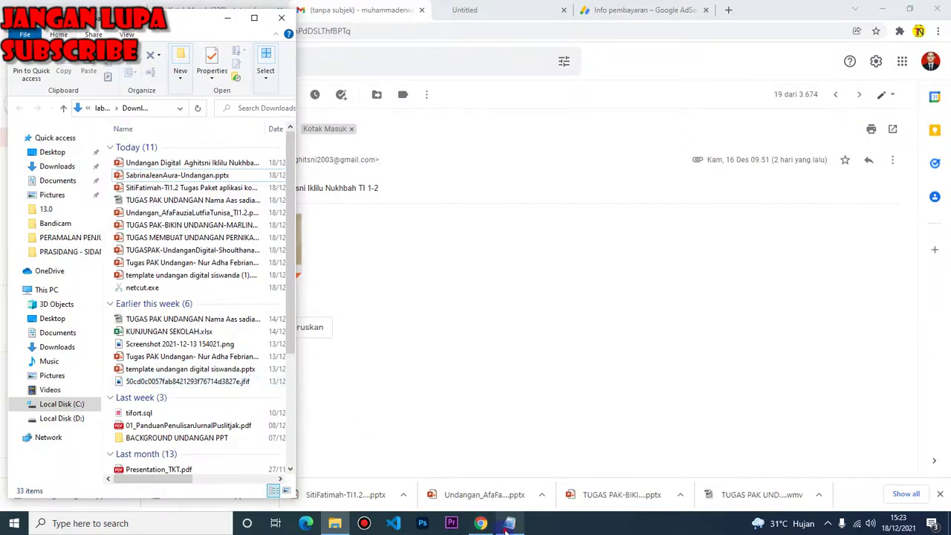
# Add the student's name on a new attendance-list line and copy it to the MENGUMPULKAN TUGAS list's end
pyautogui.click(509, 523)
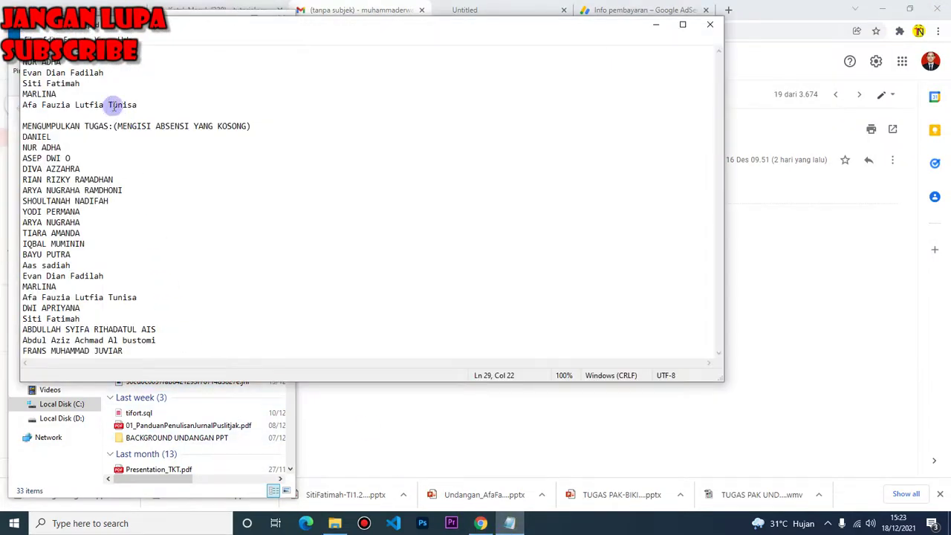
pyautogui.press('Return')
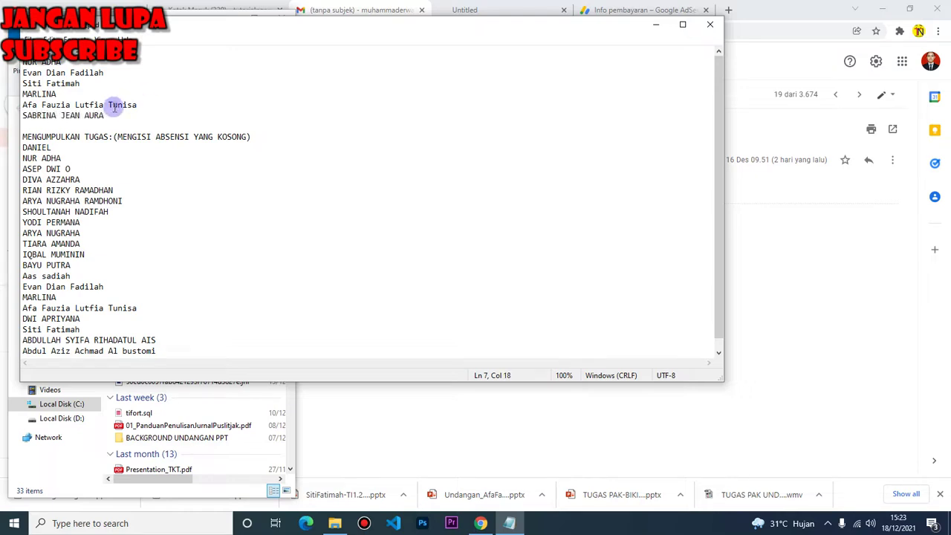
pyautogui.moveTo(114, 108); pyautogui.dragTo(2, 117)
pyautogui.click(153, 350)
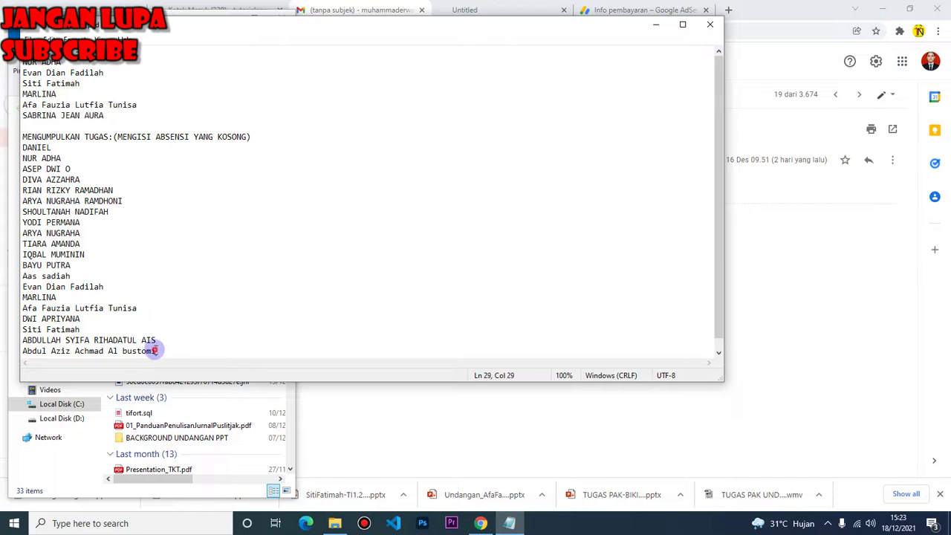
pyautogui.press('Return')
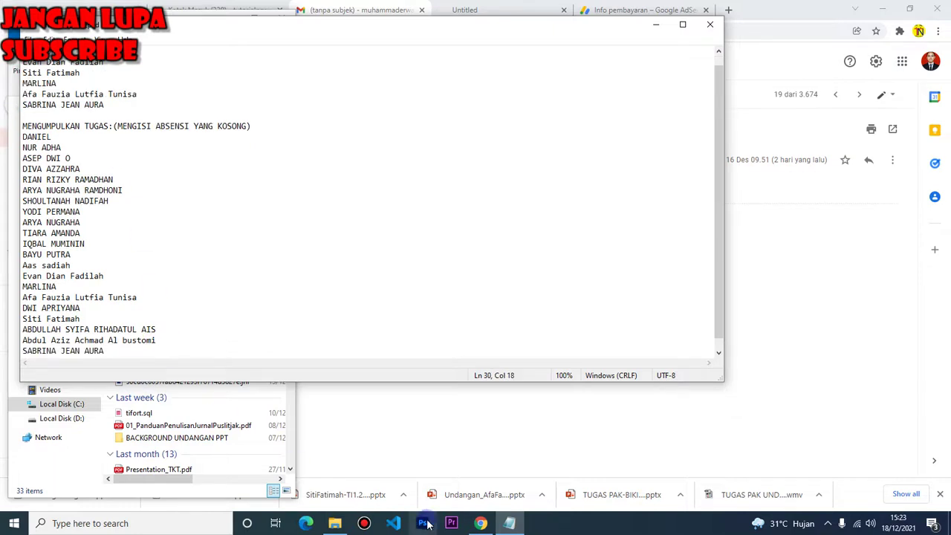
pyautogui.click(481, 523)
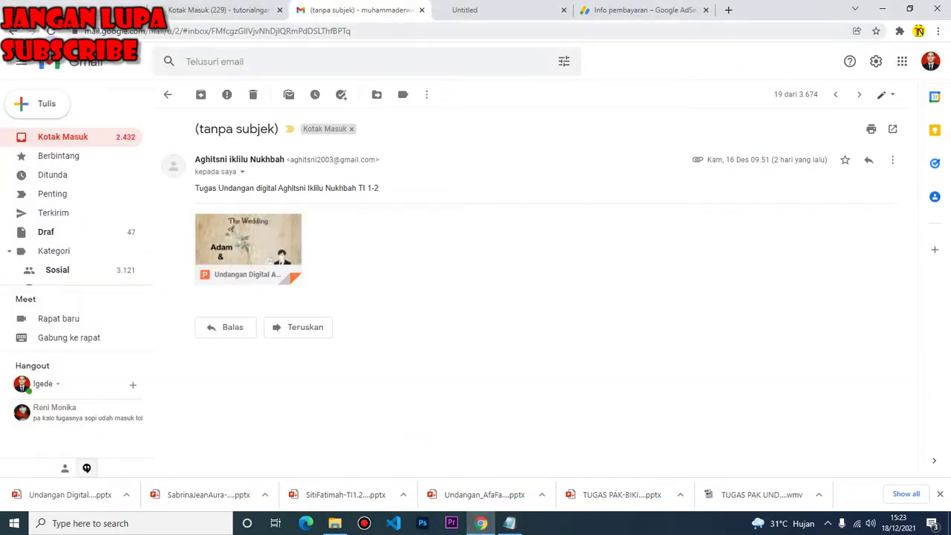
# Show the newest download in its folder, check its Details (02:25:00 editing time), and open it in PowerPoint
pyautogui.click(126, 493)
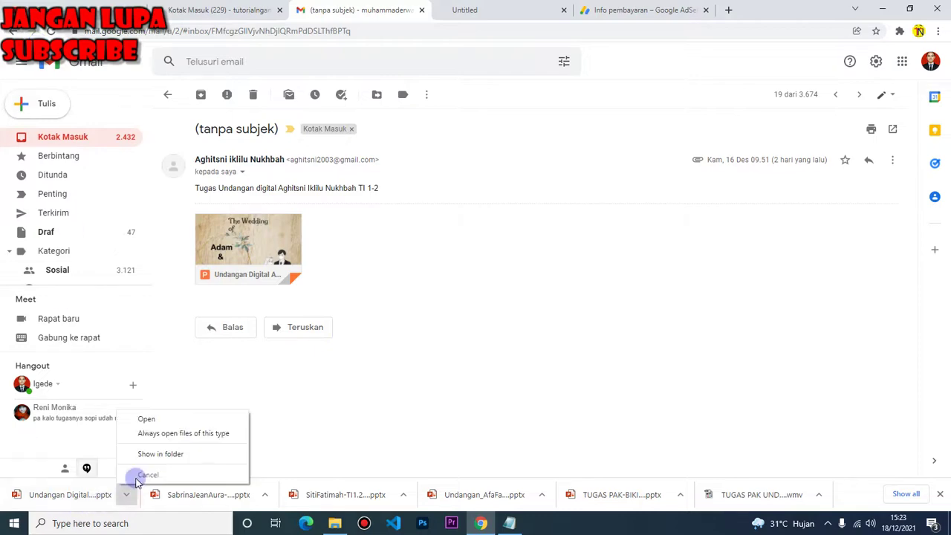
pyautogui.click(149, 458)
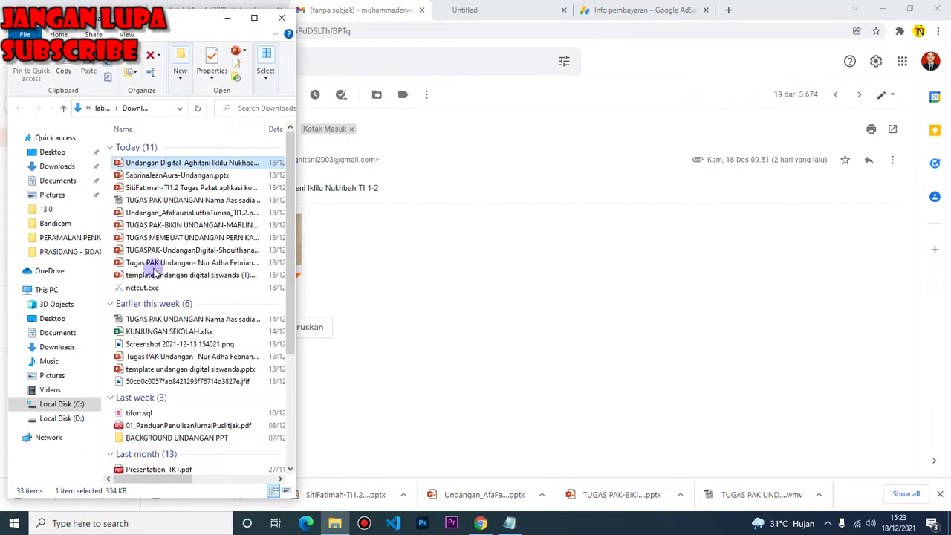
pyautogui.rightClick(165, 164)
pyautogui.click(235, 499)
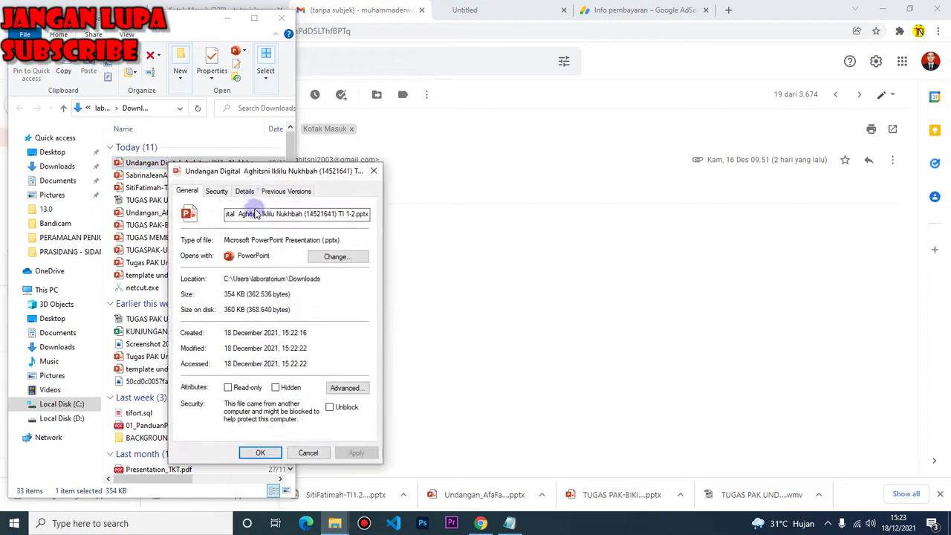
pyautogui.click(237, 192)
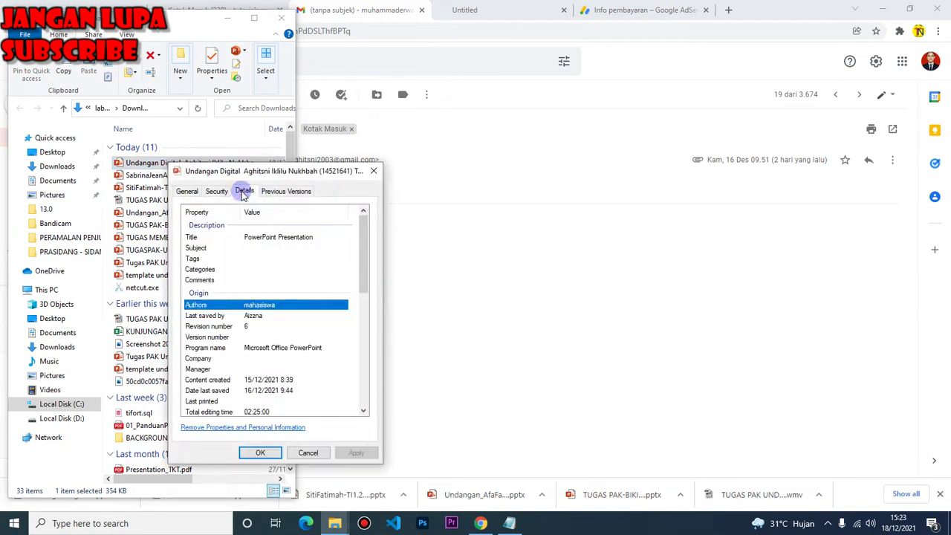
pyautogui.click(373, 172)
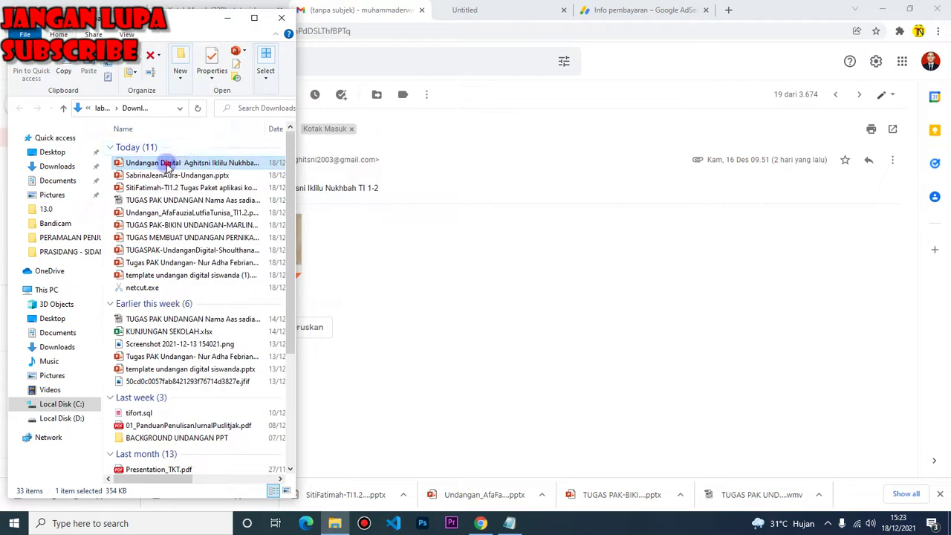
pyautogui.doubleClick(166, 162)
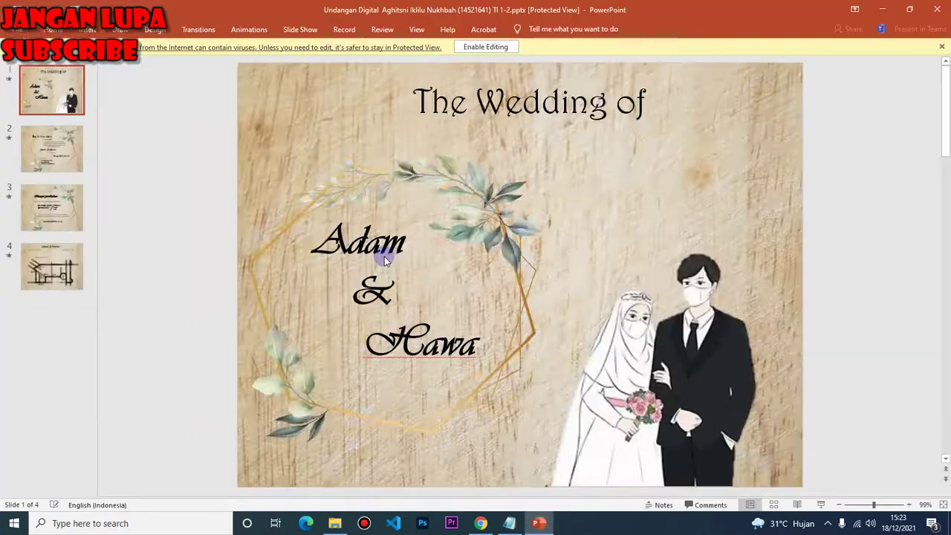
# Enable editing on the Adam & Hawa invitation, play its slide show through, then close it
pyautogui.click(485, 47)
pyautogui.press('F5')
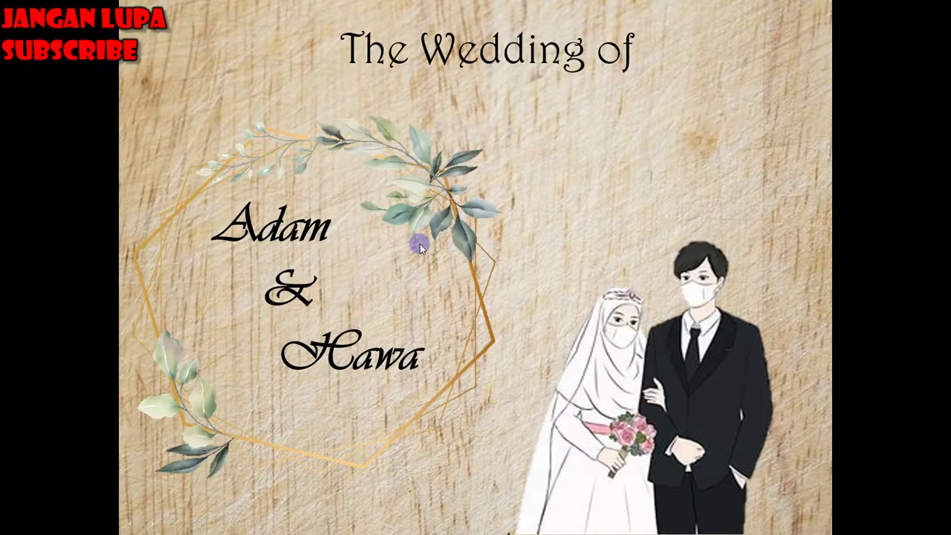
pyautogui.click(419, 246)
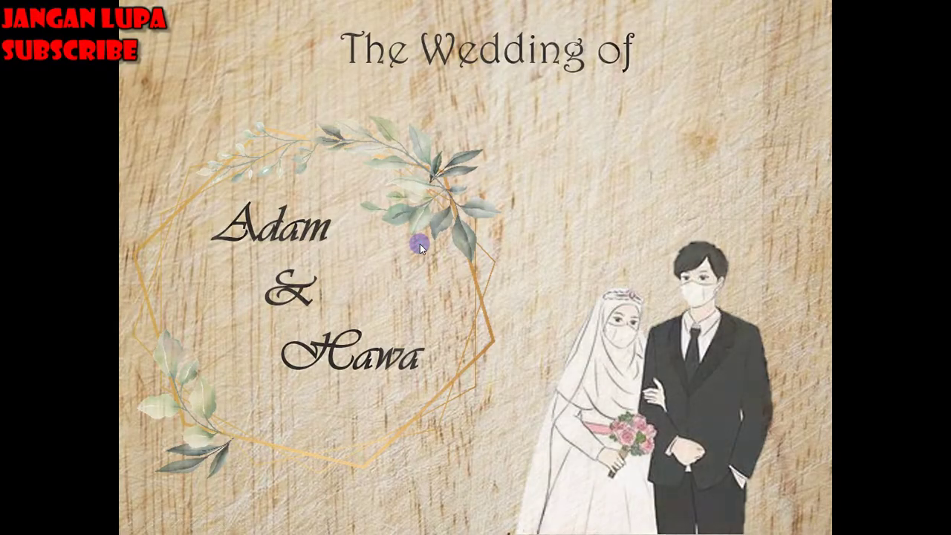
pyautogui.click(420, 246)
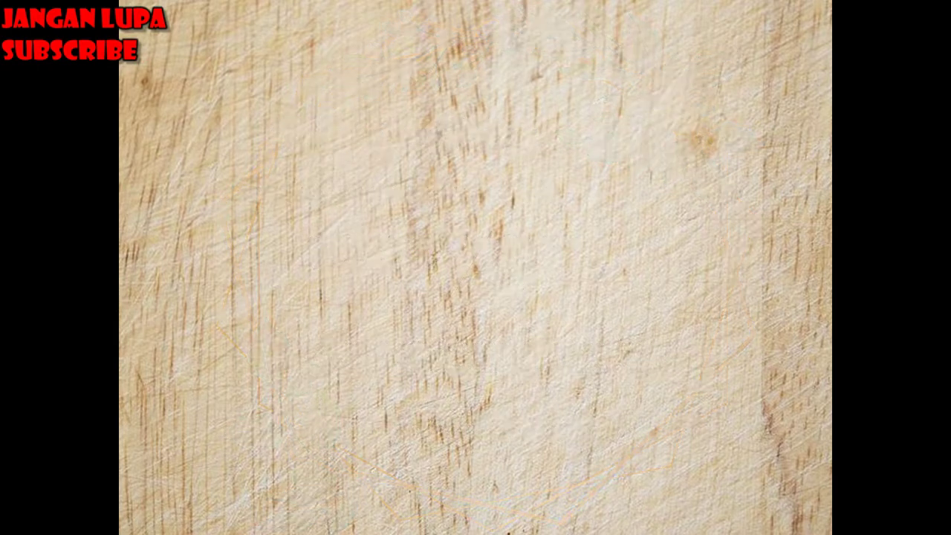
pyautogui.press('Escape')
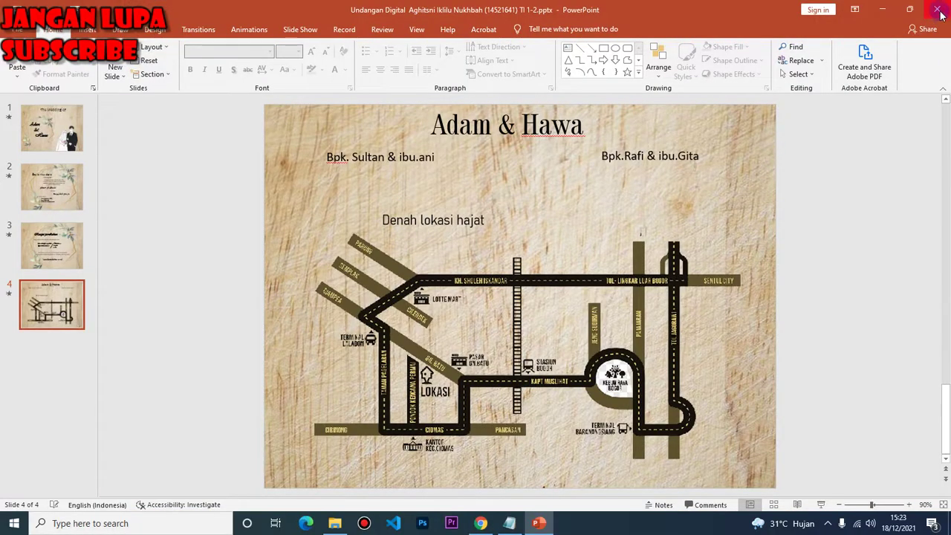
pyautogui.click(937, 10)
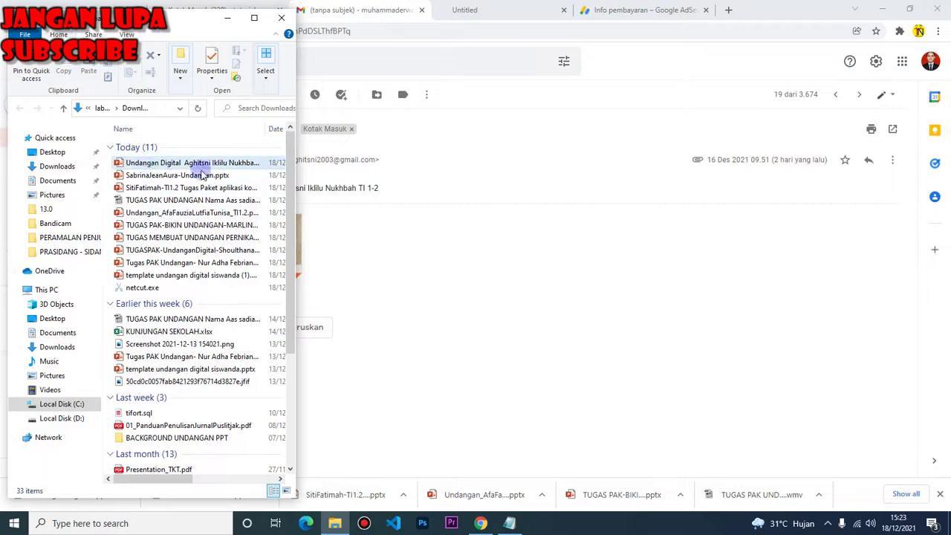
# Add the newest student's name to the end of the submission list and the attendance list
pyautogui.click(509, 522)
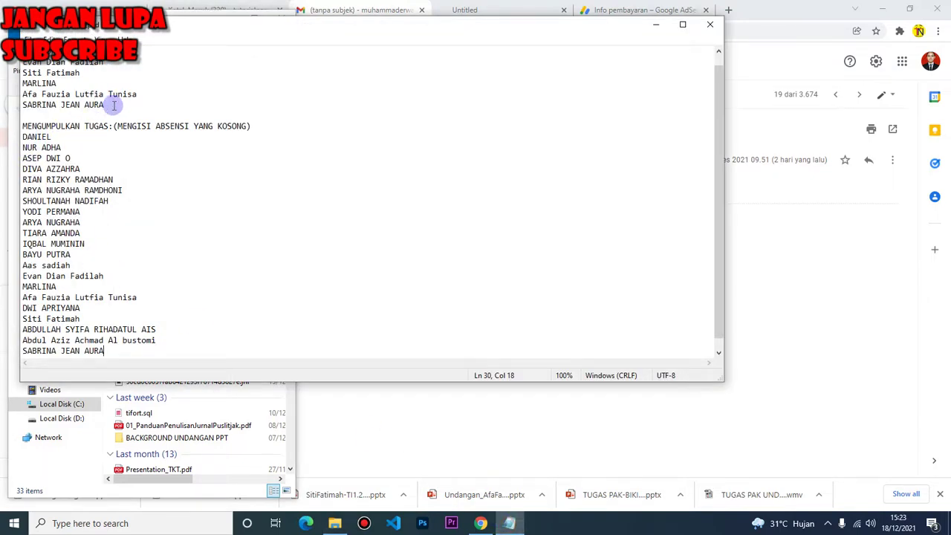
pyautogui.press('Return')
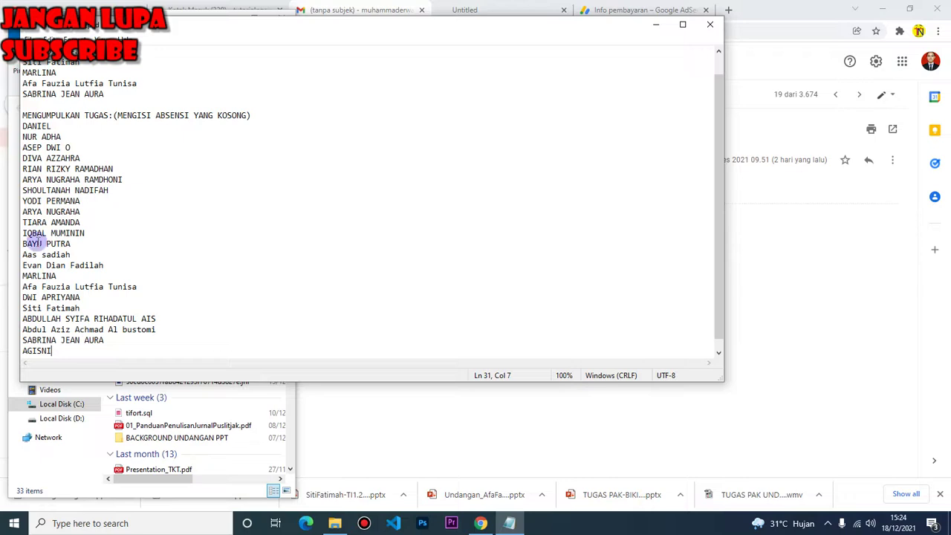
pyautogui.moveTo(58, 351); pyautogui.dragTo(2, 350)
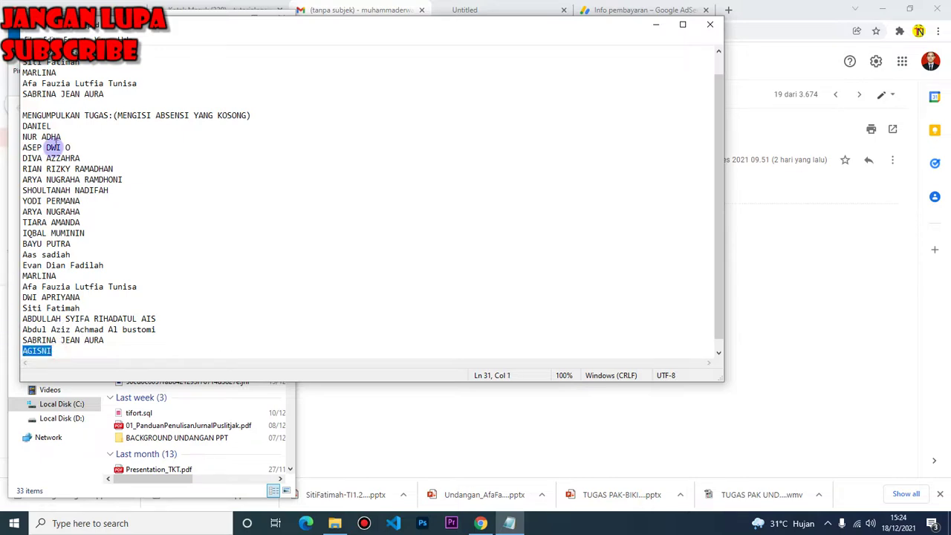
pyautogui.press('Return')
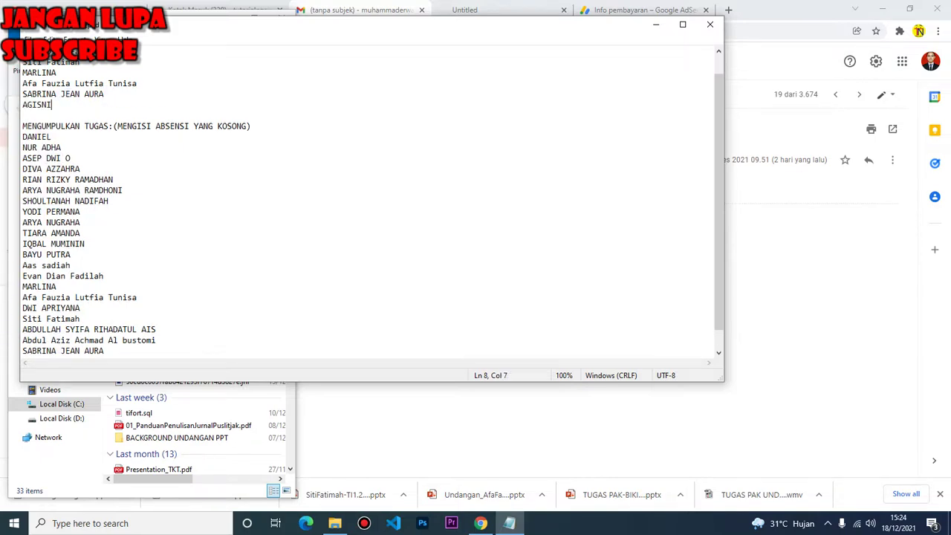
# Return to the Gmail inbox, briefly checking the classroom comment email
pyautogui.click(481, 523)
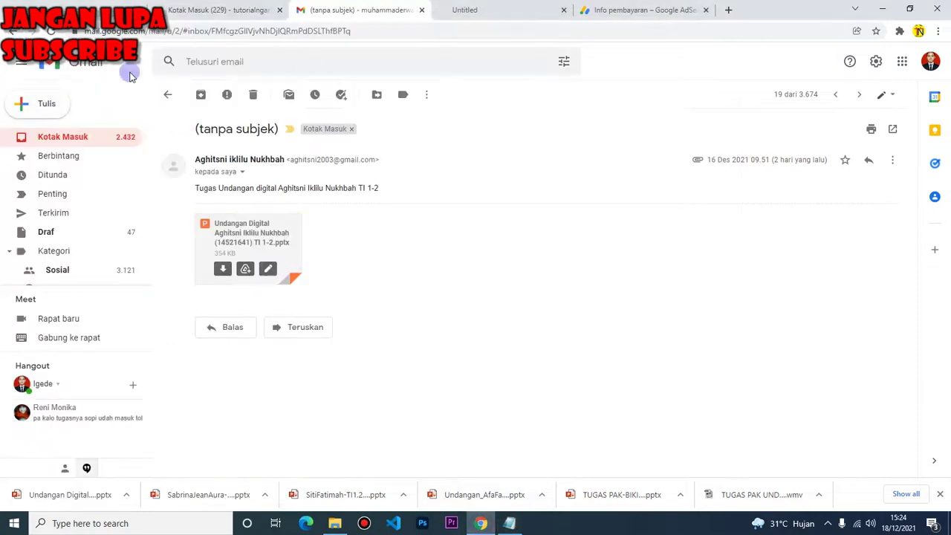
pyautogui.click(12, 31)
pyautogui.scroll(2, 308, 216)
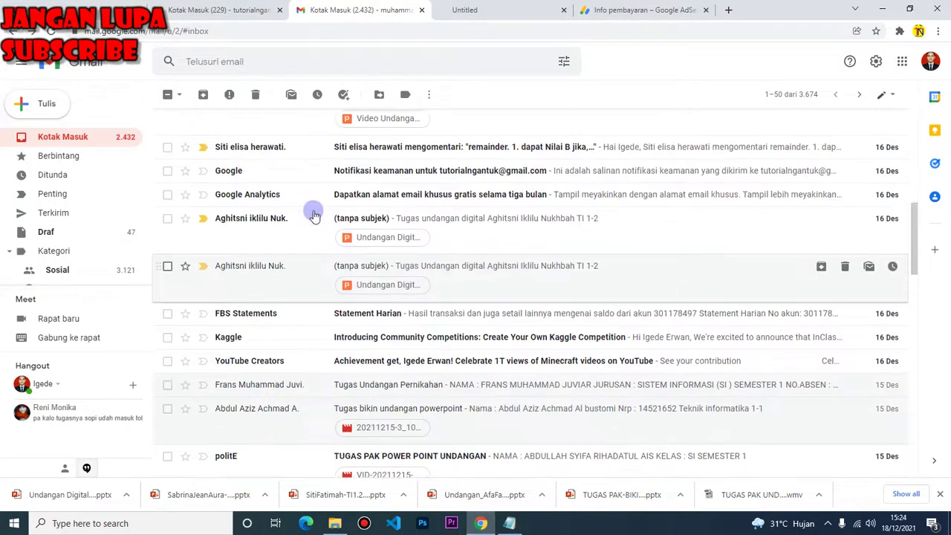
pyautogui.scroll(2, 304, 241)
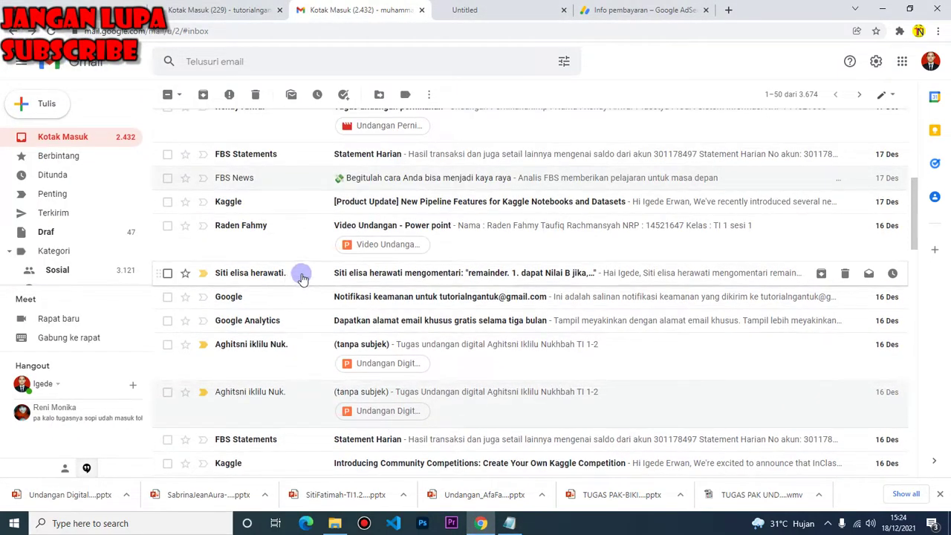
pyautogui.click(303, 275)
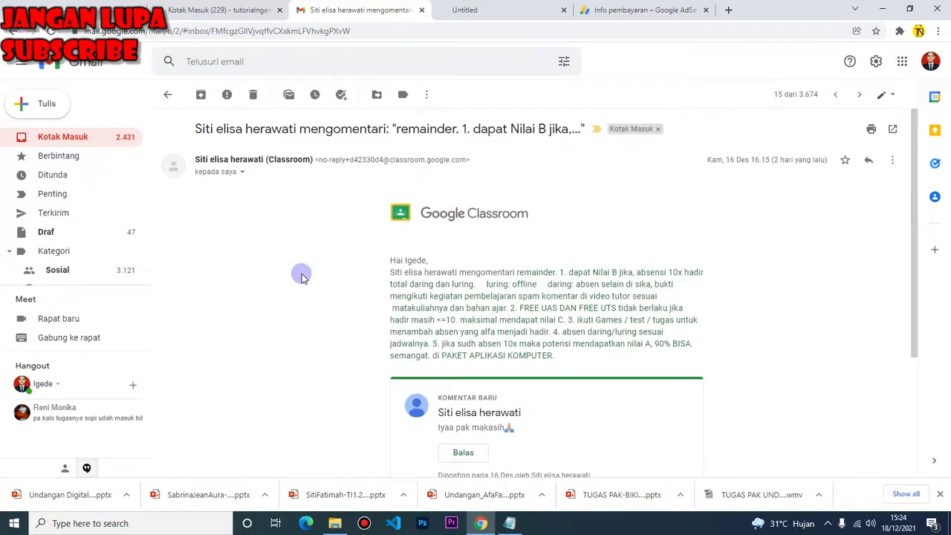
pyautogui.click(12, 31)
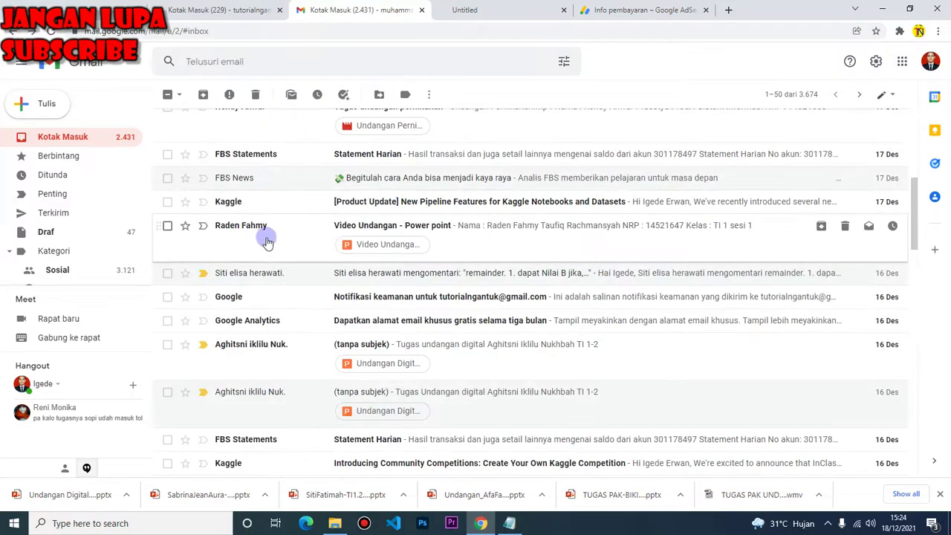
# Download the 'Video Undangan - Power point' attachment and return to the top of the inbox
pyautogui.click(271, 233)
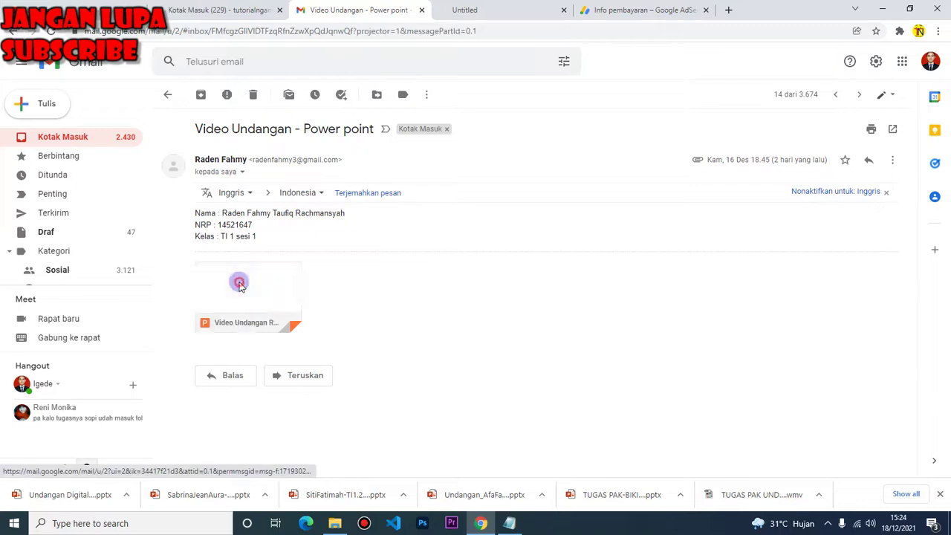
pyautogui.click(237, 286)
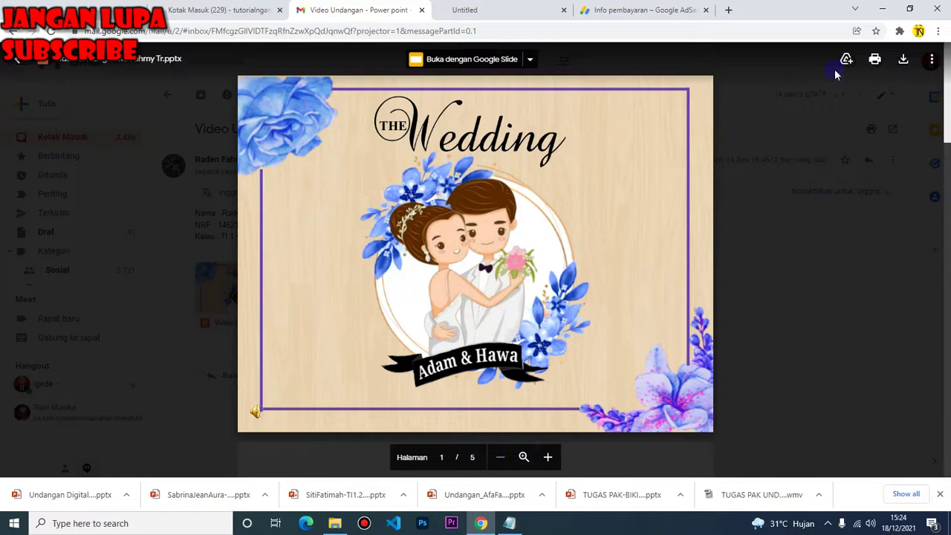
pyautogui.click(904, 59)
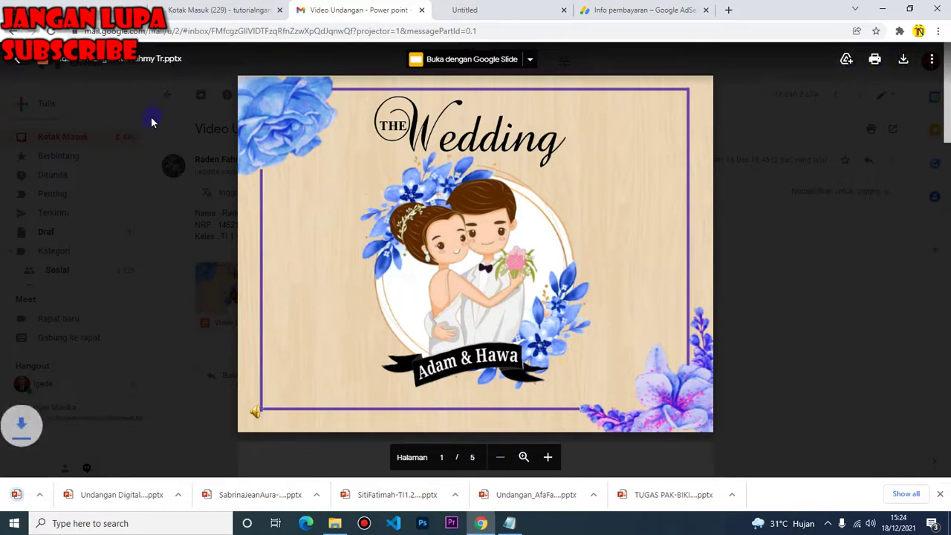
pyautogui.click(82, 362)
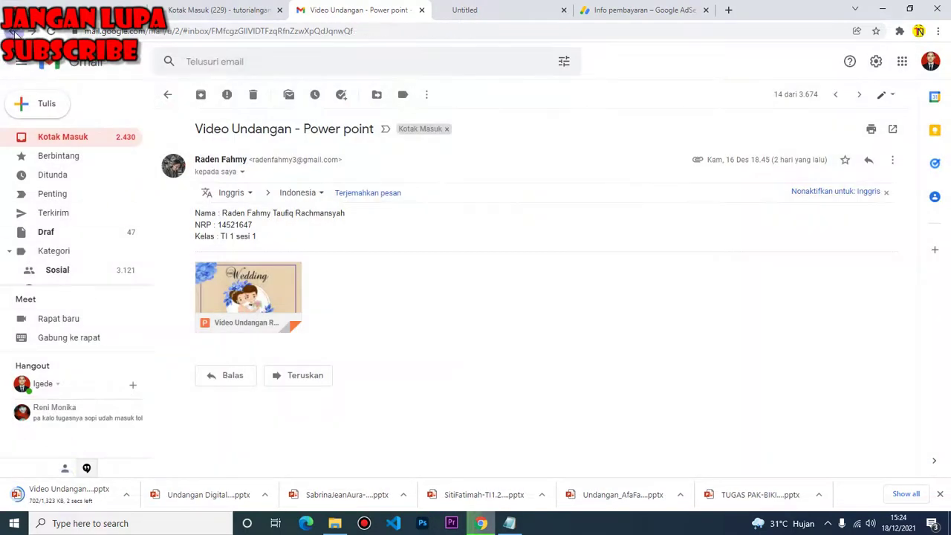
pyautogui.click(13, 30)
pyautogui.scroll(3, 357, 211)
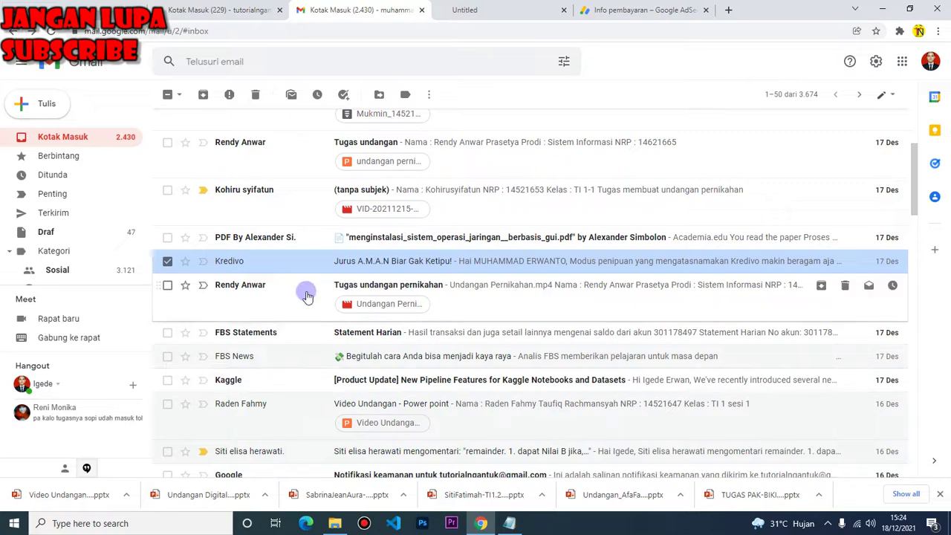
# Append two students' names on new lines in the Notepad submission list, then return to Gmail
pyautogui.click(510, 523)
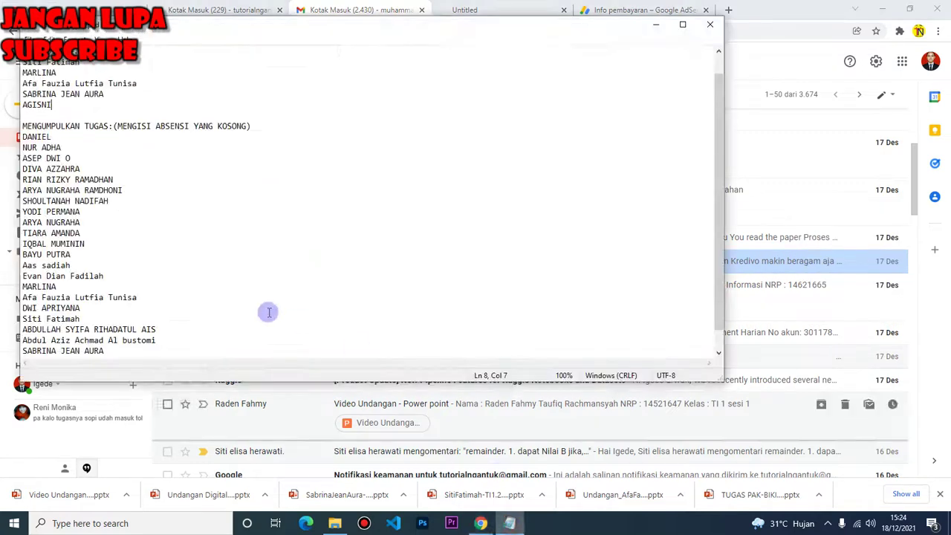
pyautogui.press('Return')
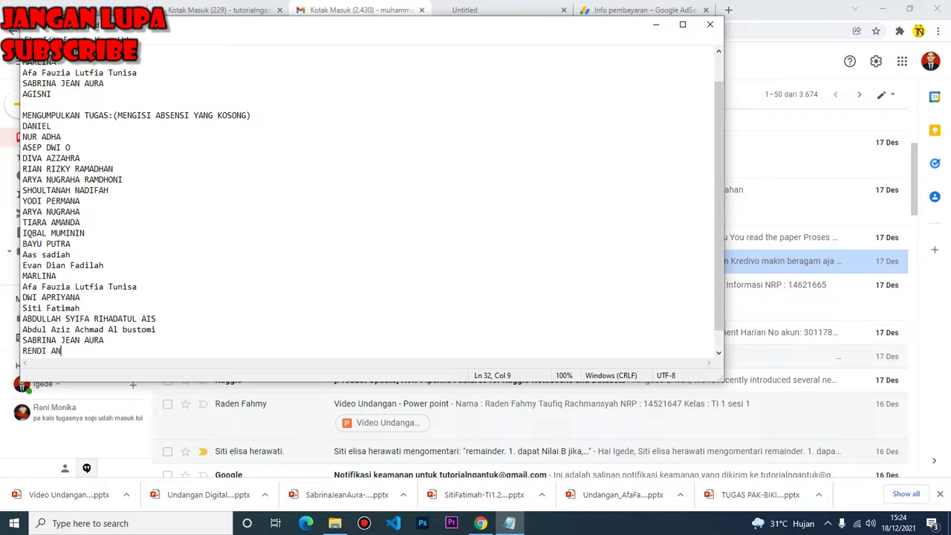
pyautogui.press('Return')
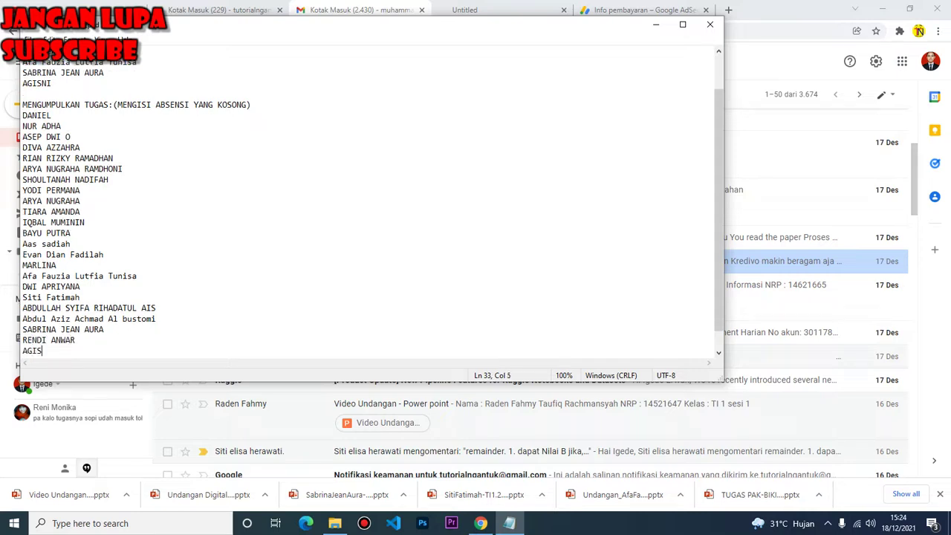
pyautogui.press('Return')
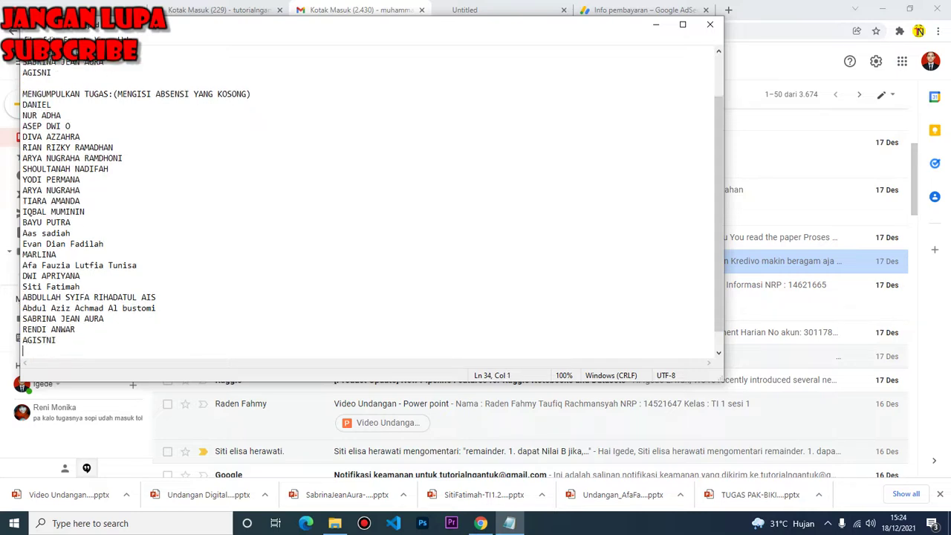
pyautogui.click(480, 523)
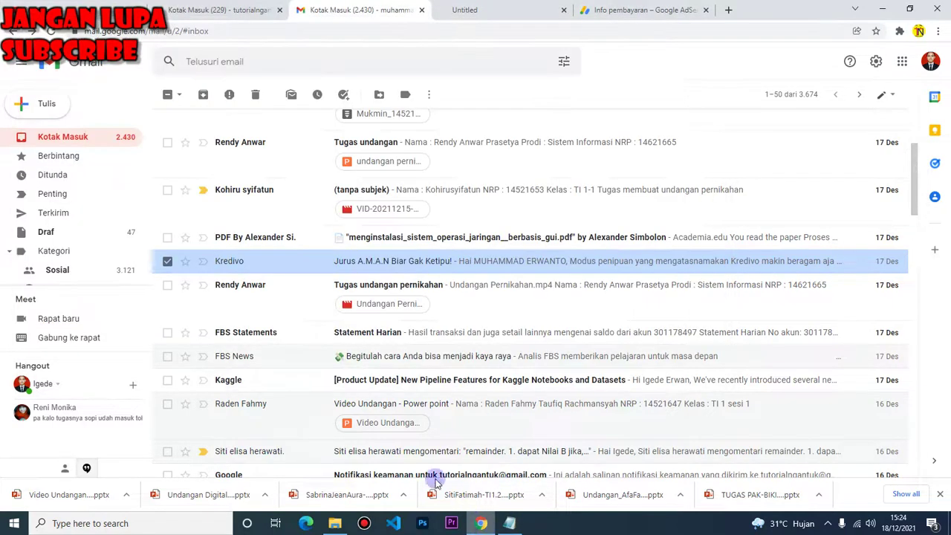
# Show the Video Undangan download in Downloads, check its Details properties, and open it in PowerPoint
pyautogui.click(127, 495)
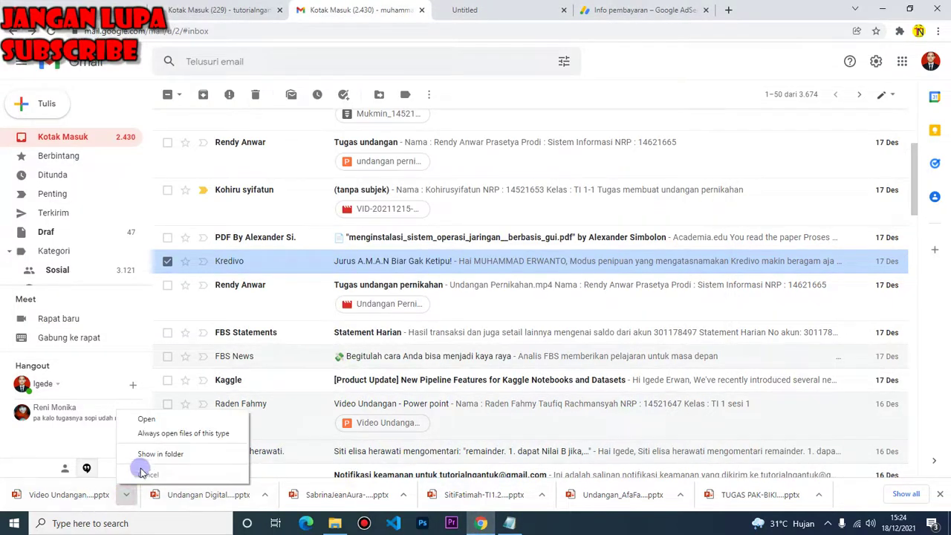
pyautogui.click(145, 452)
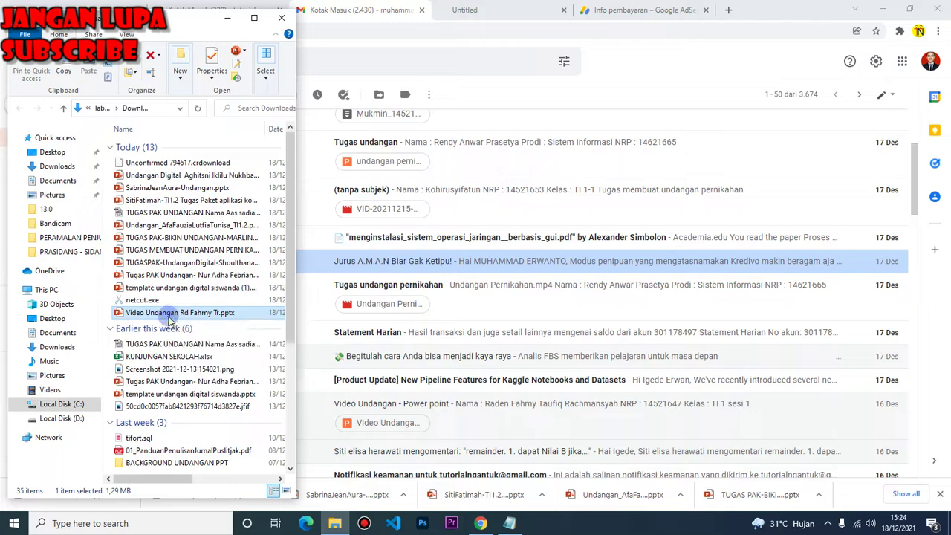
pyautogui.rightClick(164, 313)
pyautogui.click(205, 502)
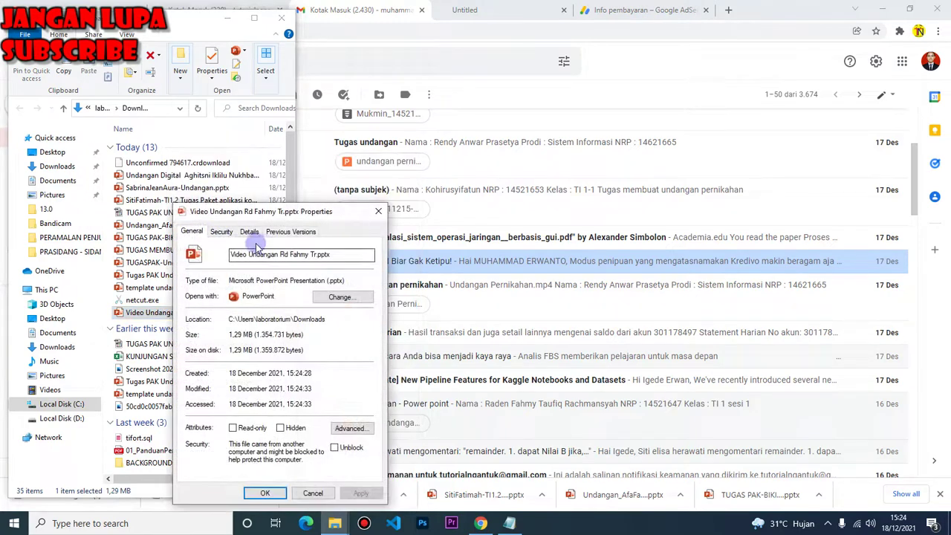
pyautogui.click(252, 232)
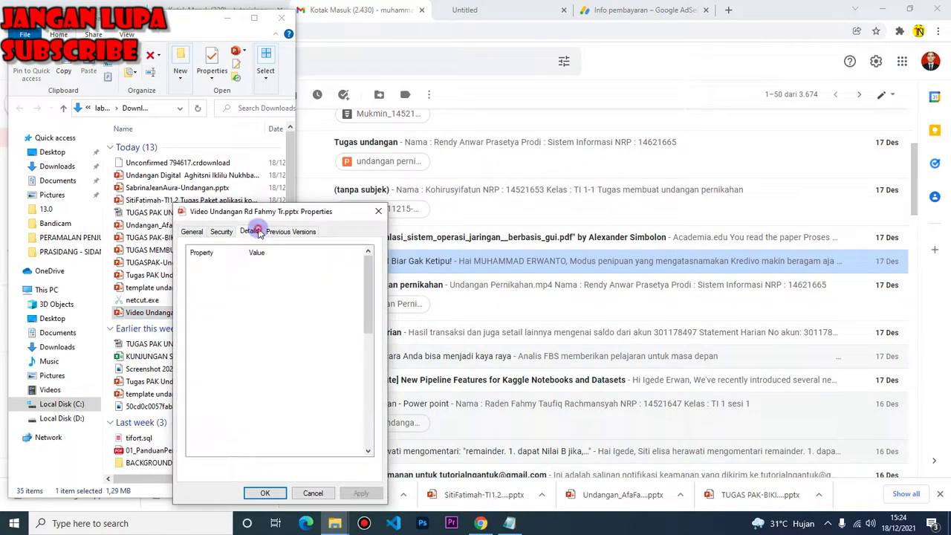
pyautogui.click(378, 214)
pyautogui.doubleClick(178, 313)
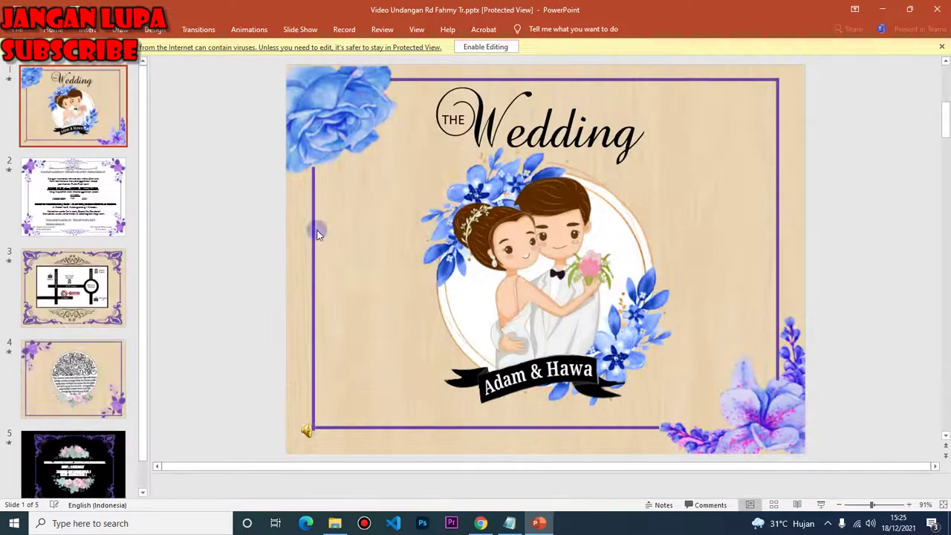
# Enable editing on Video Undangan, play it to the final student-details slide, then close it
pyautogui.click(485, 48)
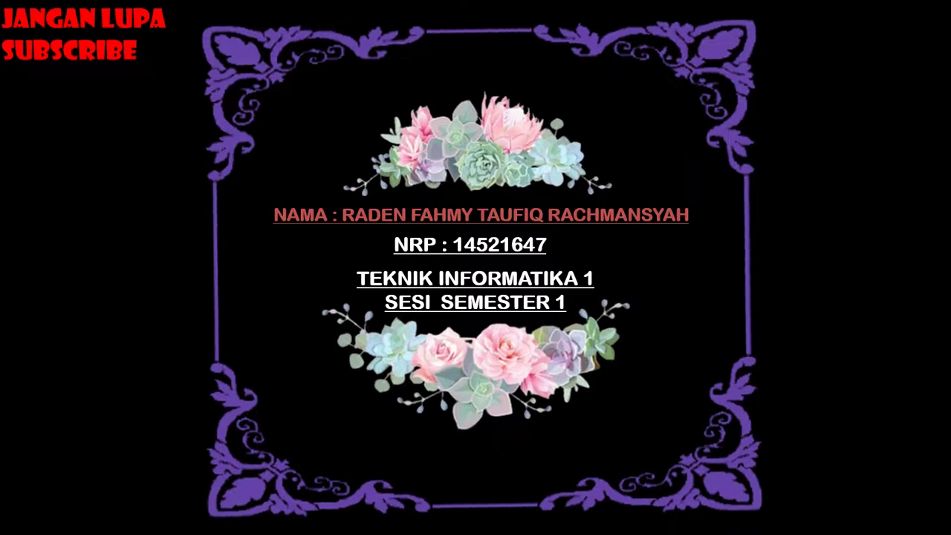
pyautogui.press('Escape')
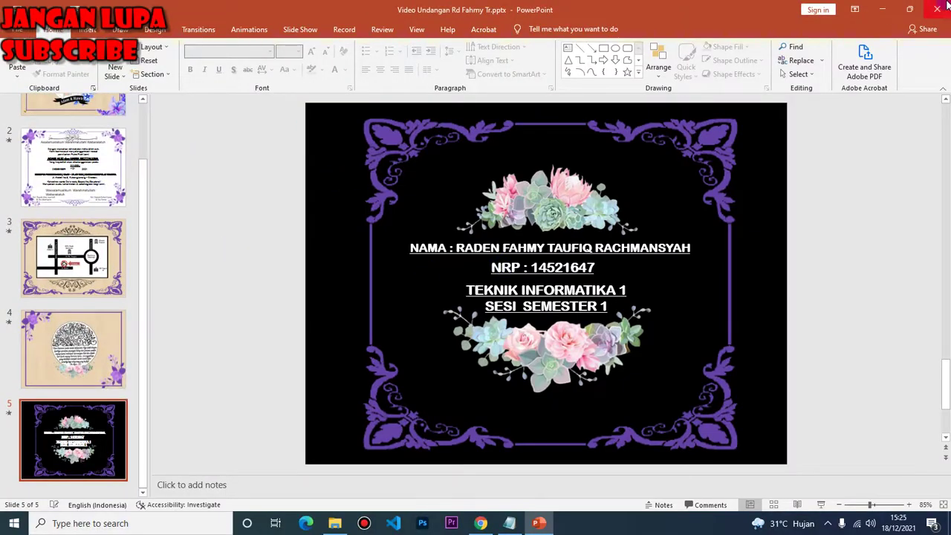
pyautogui.click(937, 9)
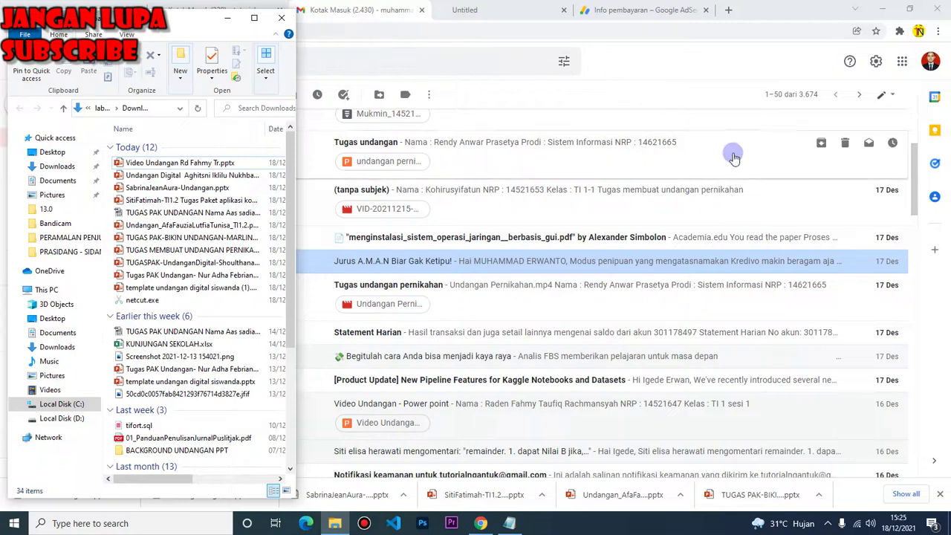
# Add the Video Undangan submitter's name in Notepad, replacing a duplicate entry, then return to the Gmail inbox
pyautogui.click(484, 520)
pyautogui.click(510, 523)
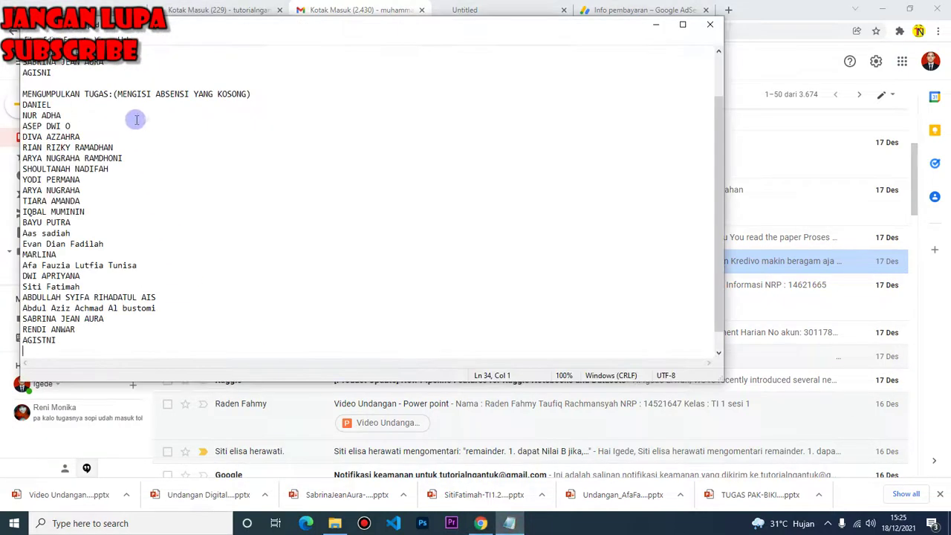
pyautogui.scroll(2, 96, 83)
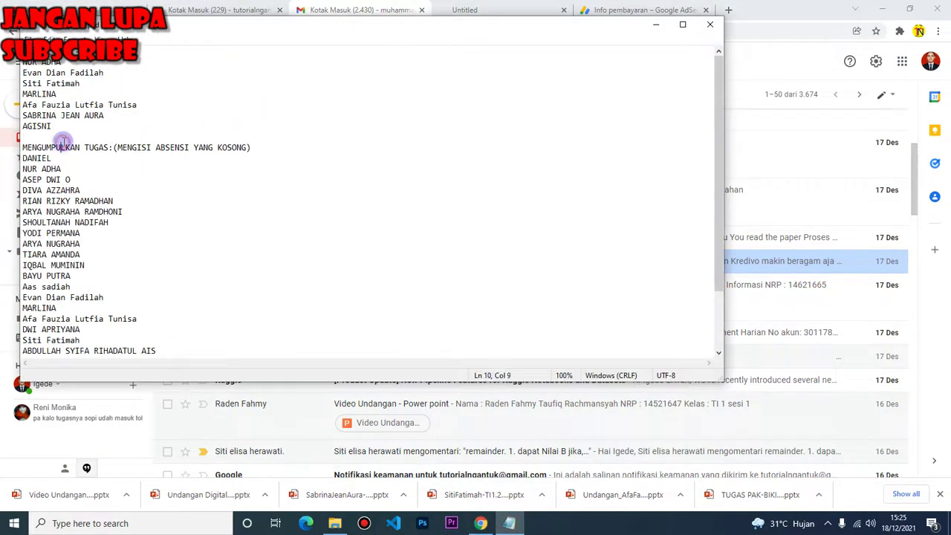
pyautogui.press('Return')
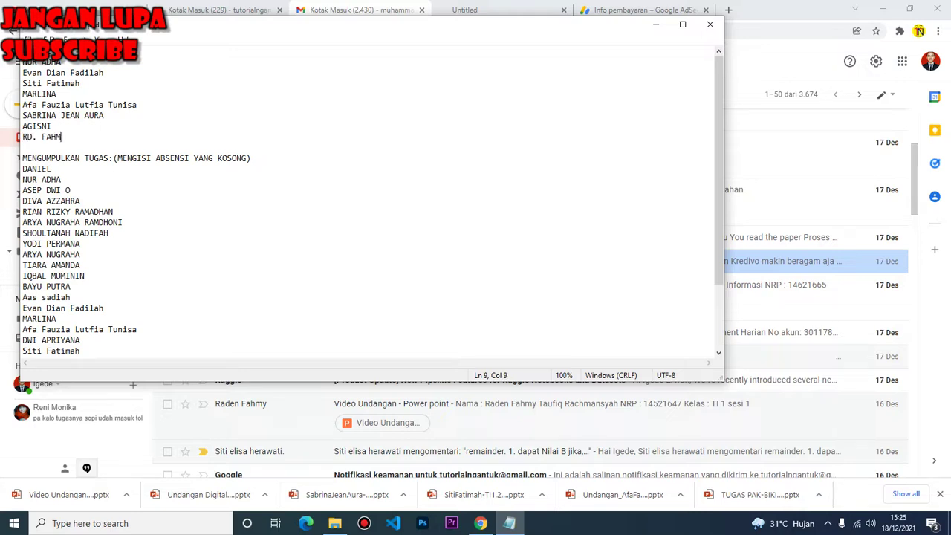
pyautogui.press('Return')
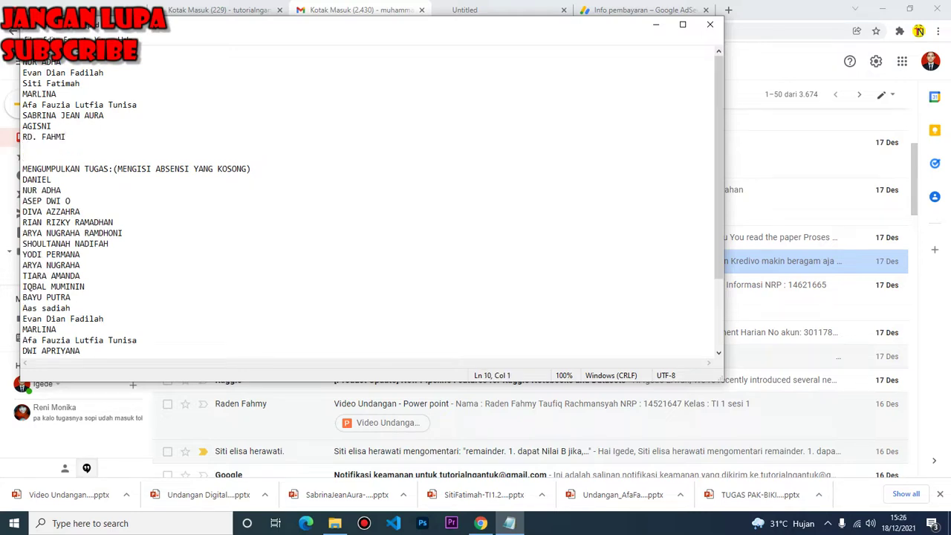
pyautogui.scroll(-3, 84, 208)
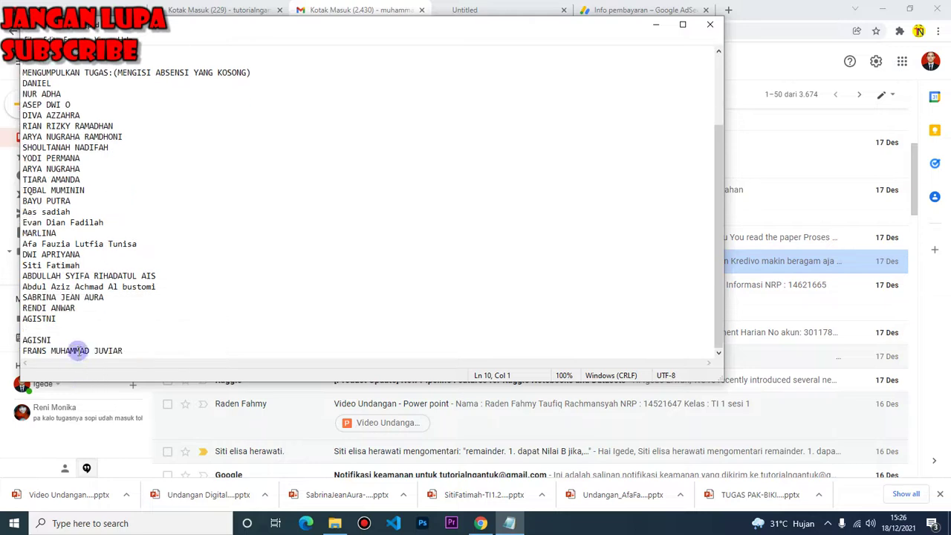
pyautogui.moveTo(55, 339); pyautogui.dragTo(18, 339)
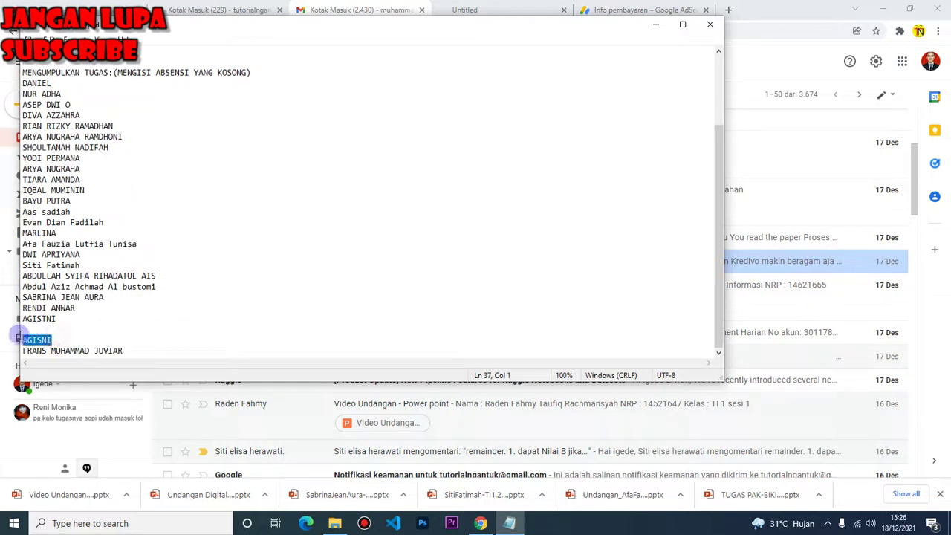
pyautogui.press('Delete')
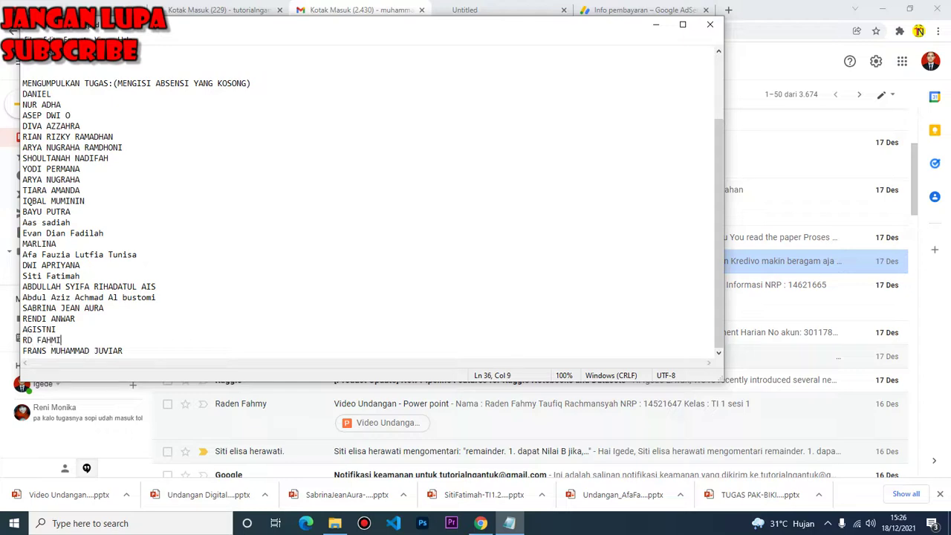
pyautogui.click(883, 117)
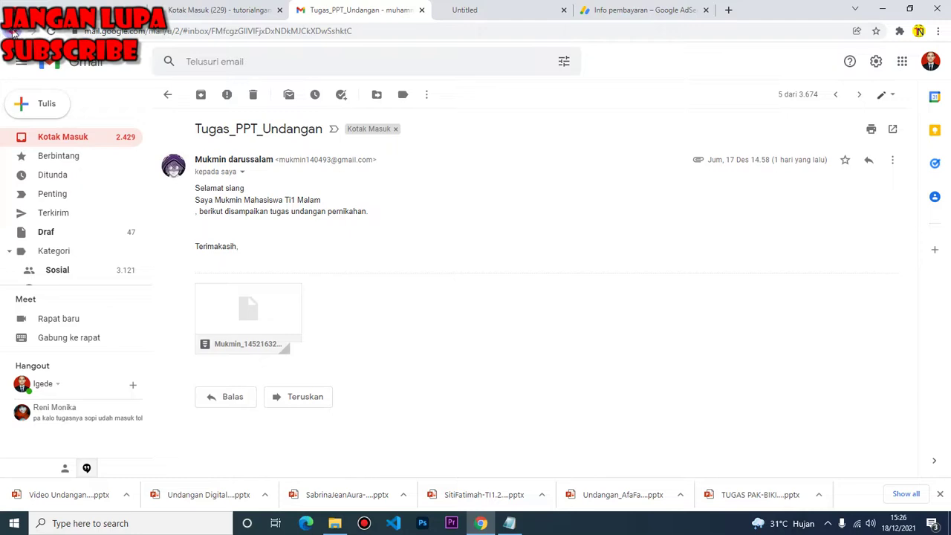
pyautogui.click(13, 32)
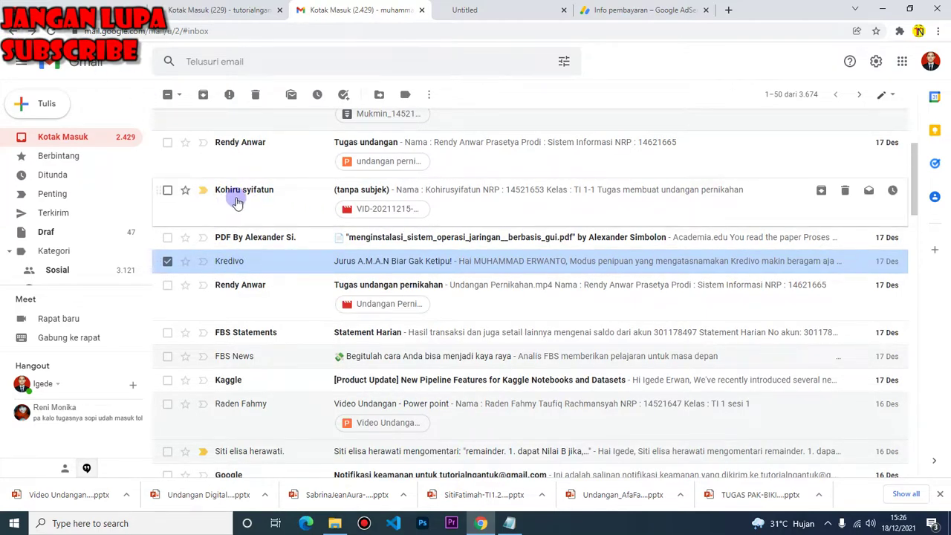
# Append the untitled video-submission sender's name to the Notepad list and return to Gmail
pyautogui.click(509, 523)
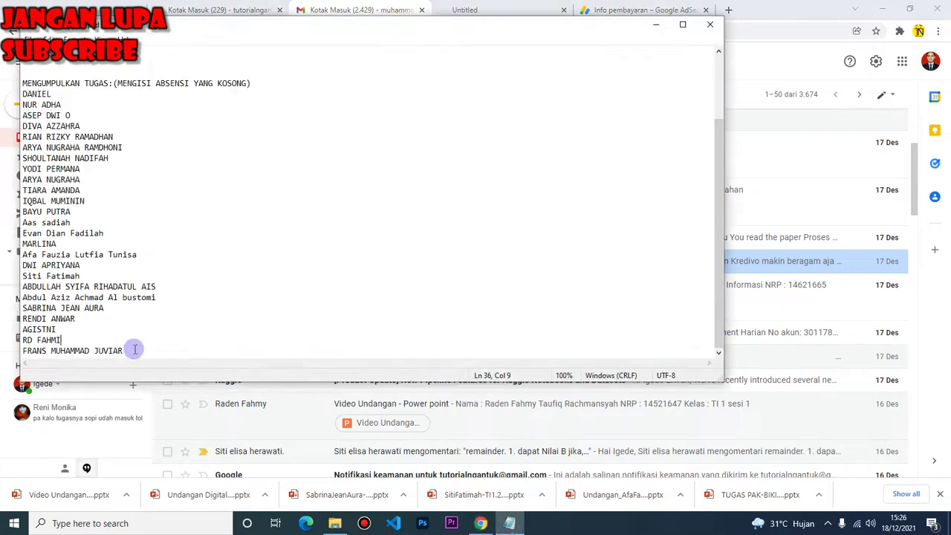
pyautogui.press('Return')
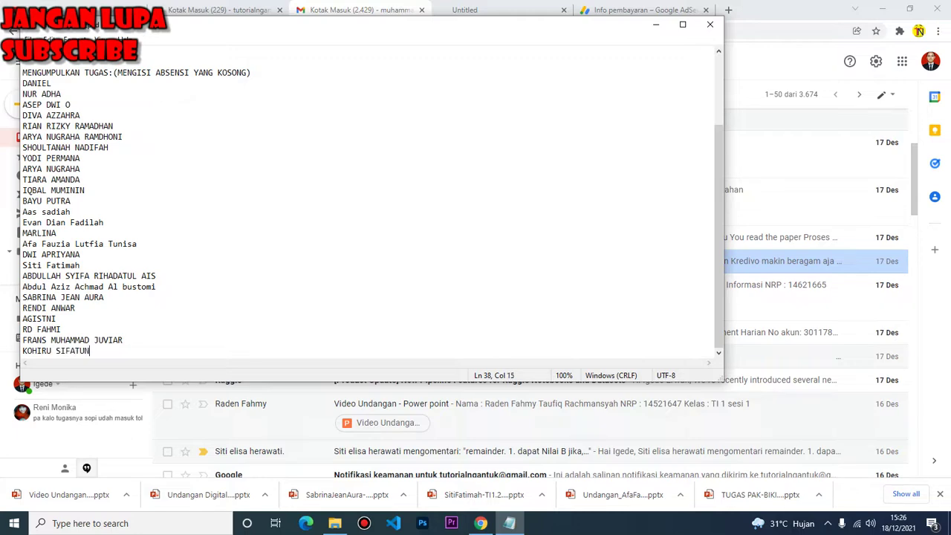
pyautogui.click(819, 15)
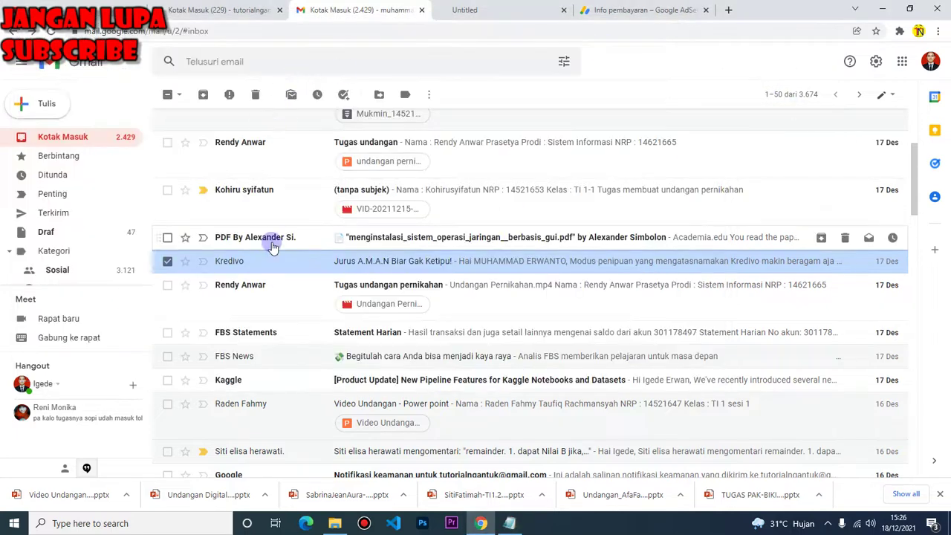
# Download 'undangan pernikahan.pptx' from the Tugas undangan email and return to the inbox top
pyautogui.scroll(1, 293, 223)
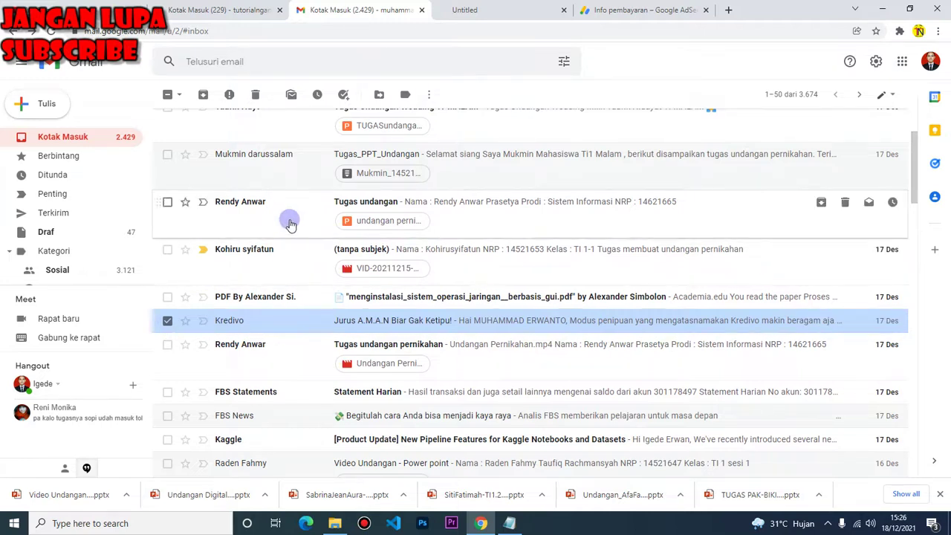
pyautogui.click(288, 214)
pyautogui.moveTo(221, 320)
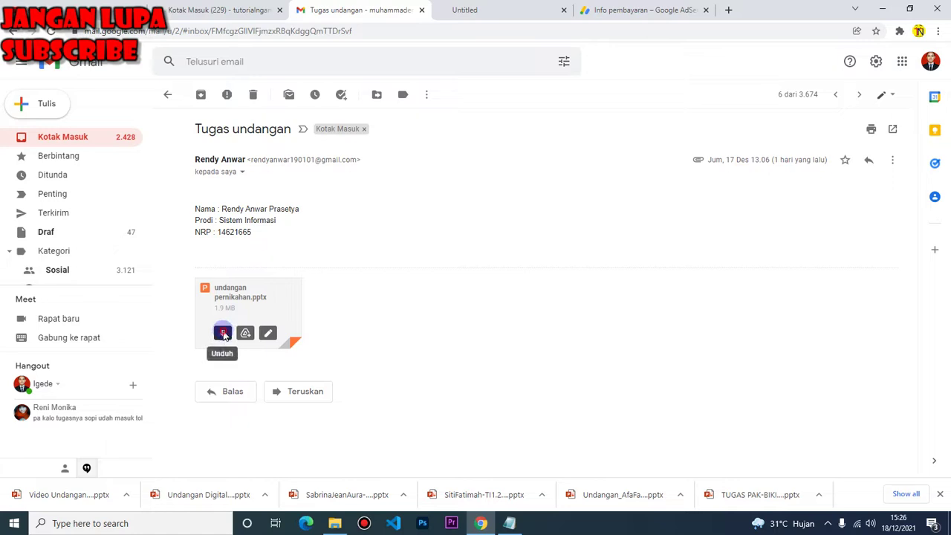
pyautogui.click(225, 333)
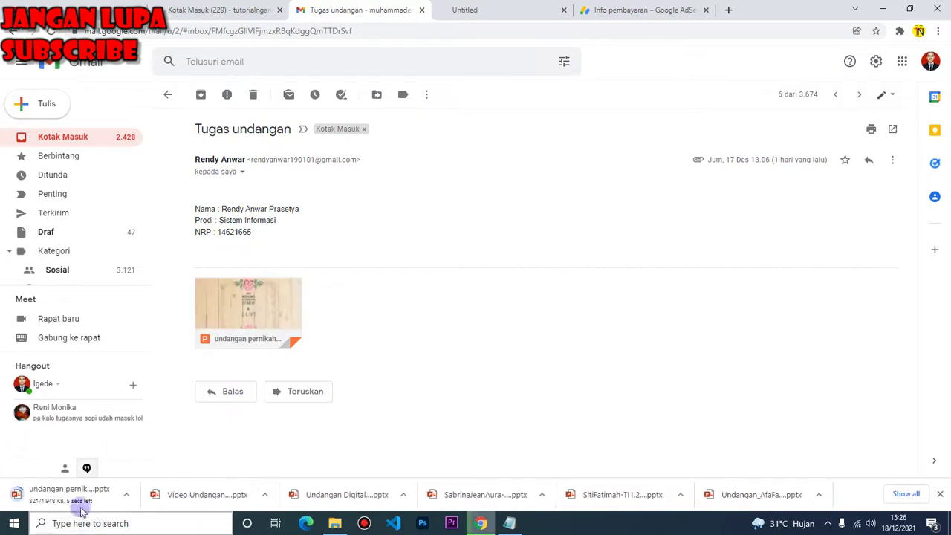
pyautogui.click(14, 33)
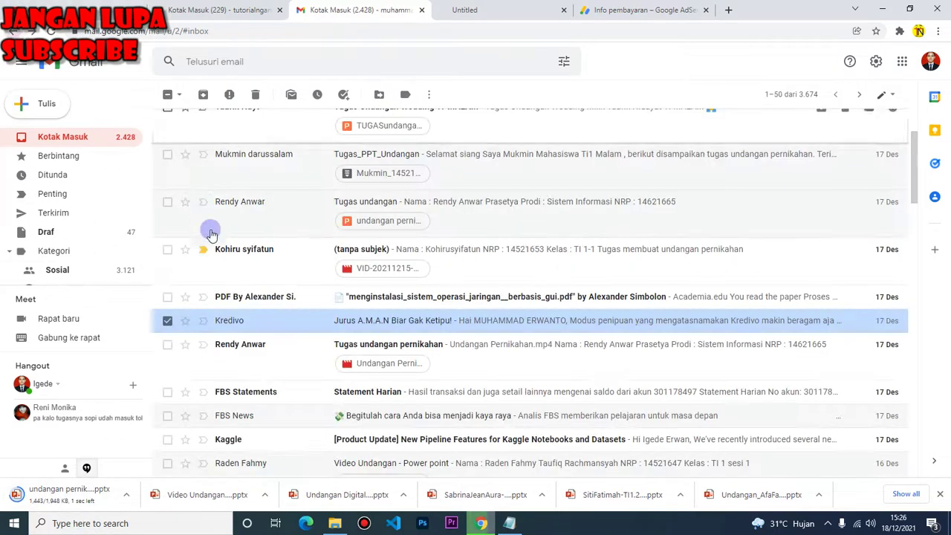
pyautogui.scroll(2, 284, 272)
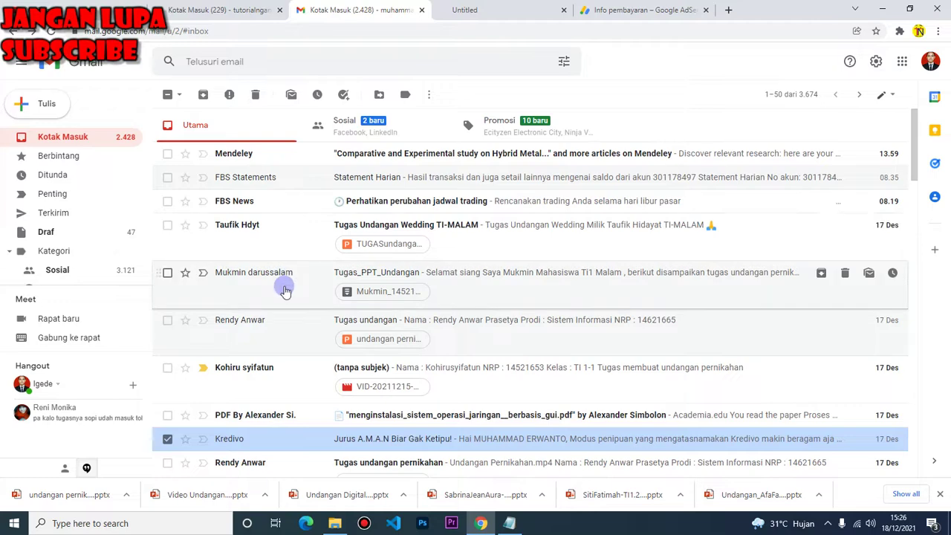
# Download the .rar from Tugas_PPT_Undangan, then open the Tugas Undangan Wedding TI-MALAM email
pyautogui.rightClick(283, 286)
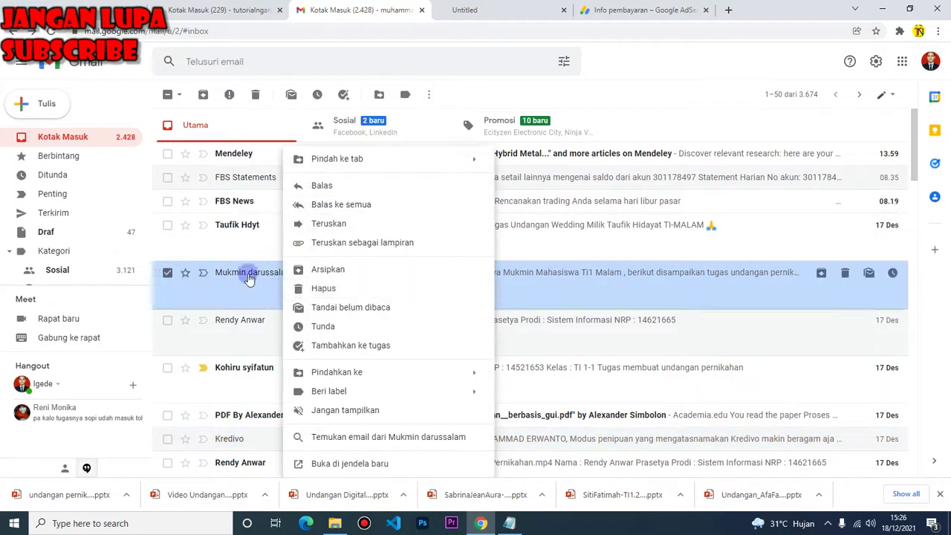
pyautogui.click(247, 281)
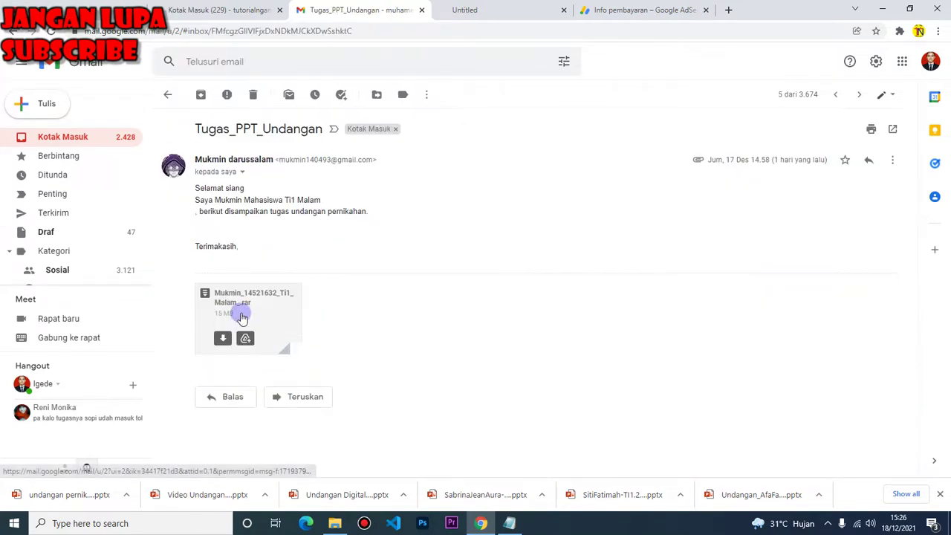
pyautogui.click(245, 314)
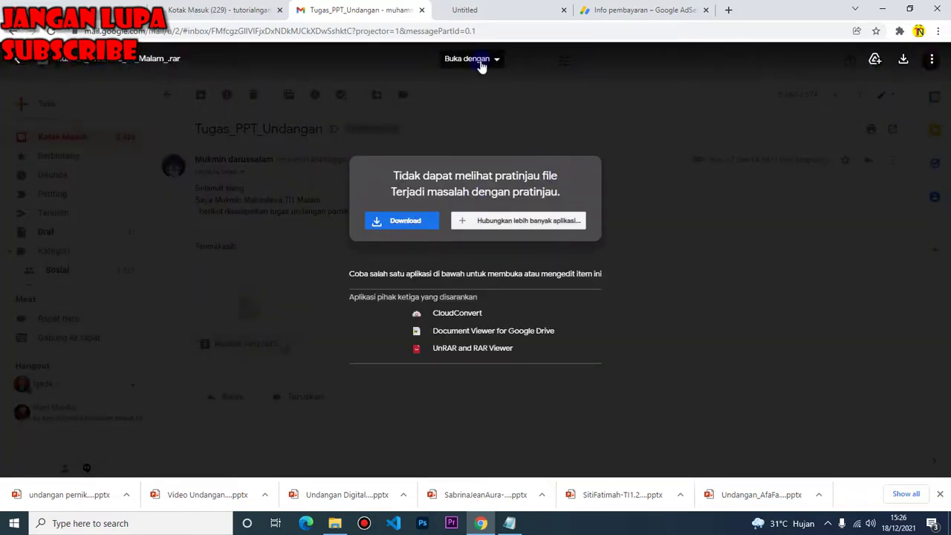
pyautogui.click(401, 221)
pyautogui.click(16, 58)
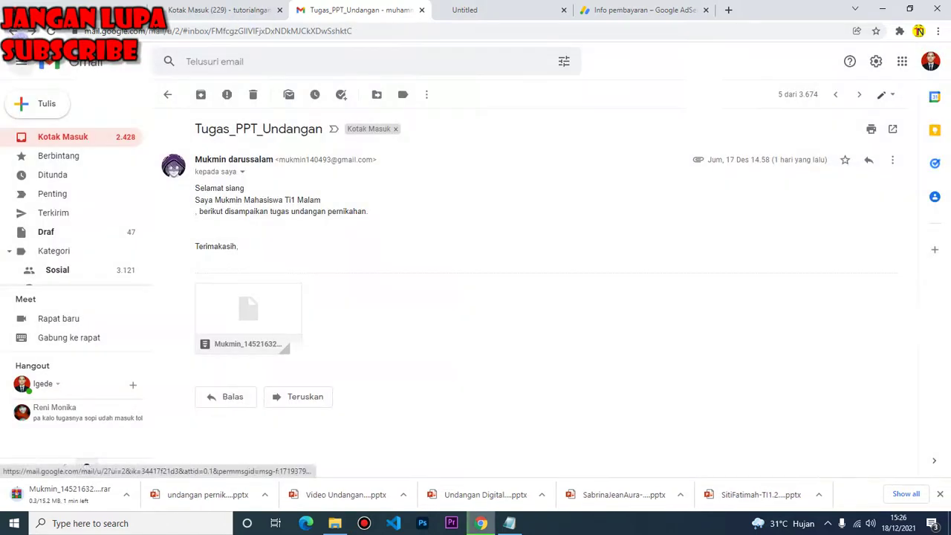
pyautogui.click(13, 32)
pyautogui.click(324, 223)
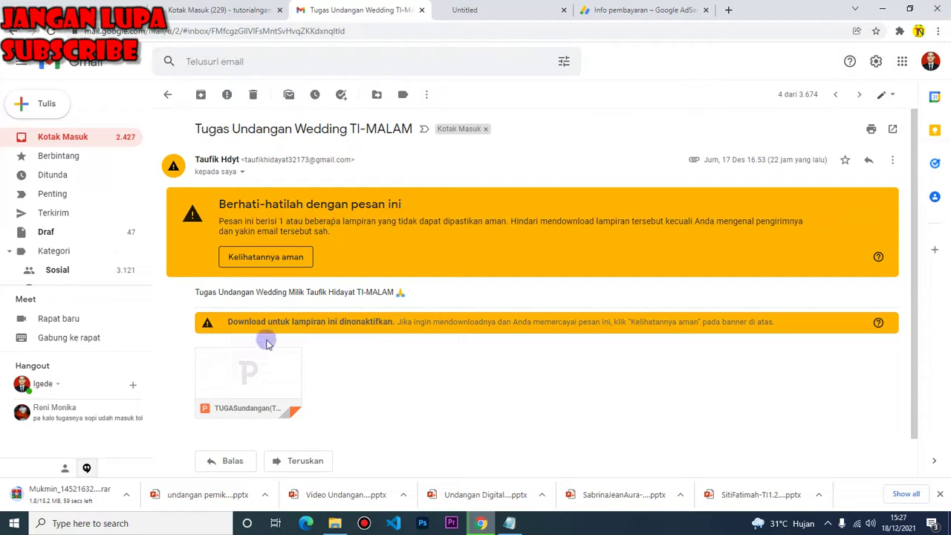
# Mark the TI-MALAM email safe, download its 5.8 MB invitation, and open undangan pernikahan.pptx
pyautogui.moveTo(240, 375)
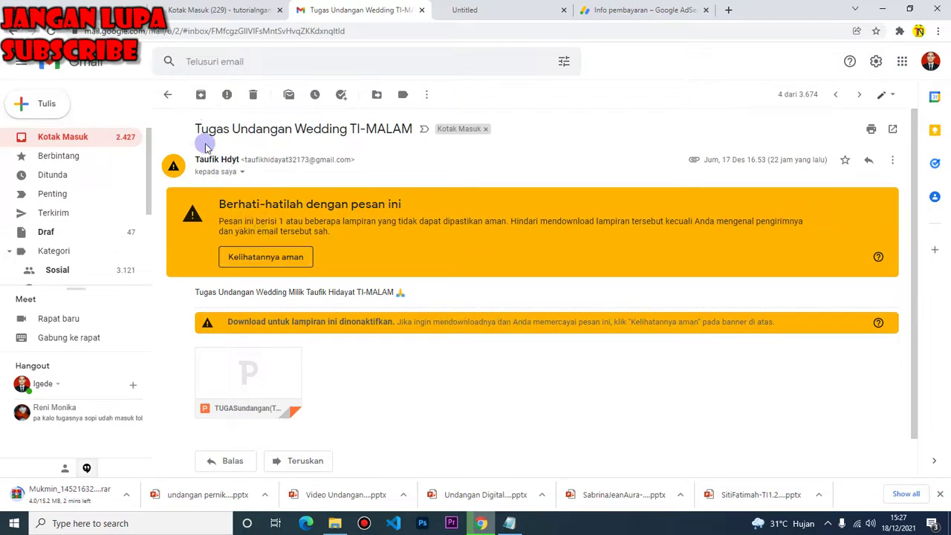
pyautogui.click(245, 256)
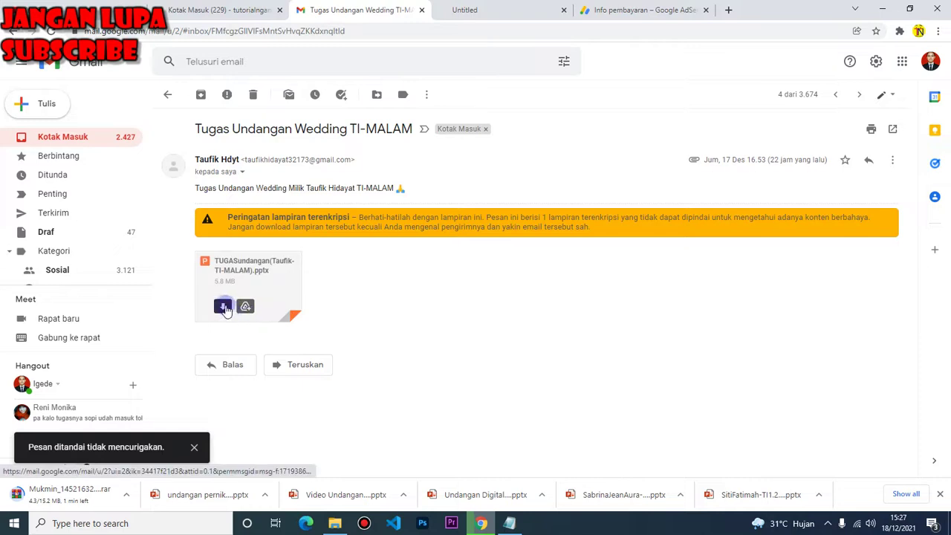
pyautogui.click(222, 308)
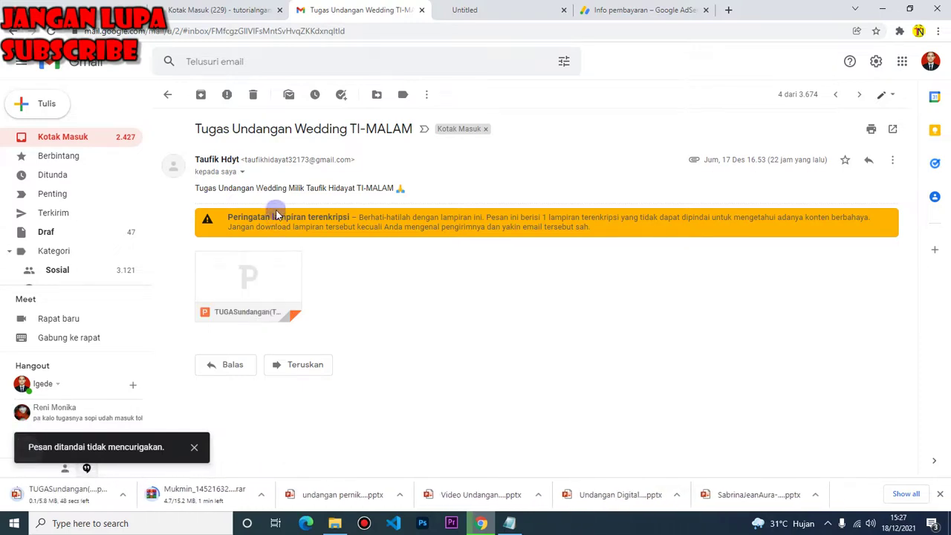
pyautogui.moveTo(276, 309)
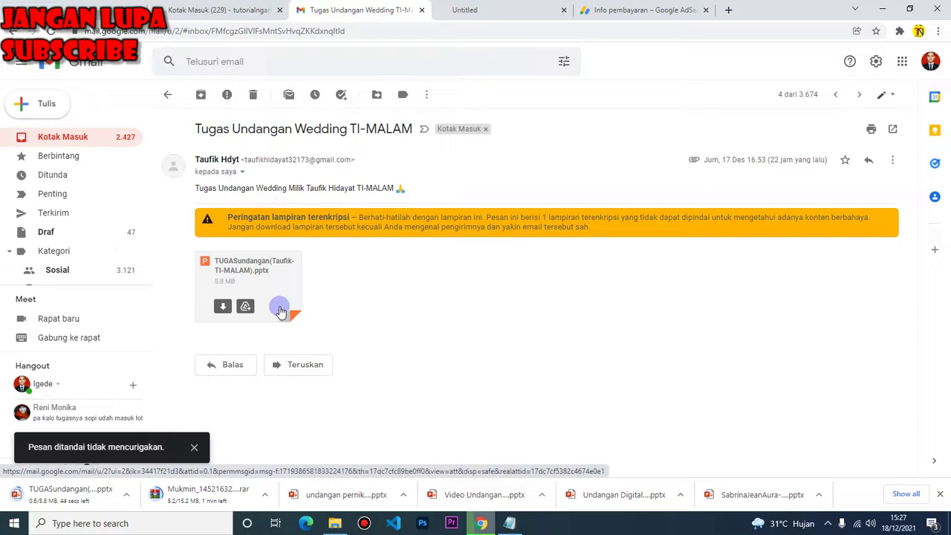
pyautogui.click(315, 496)
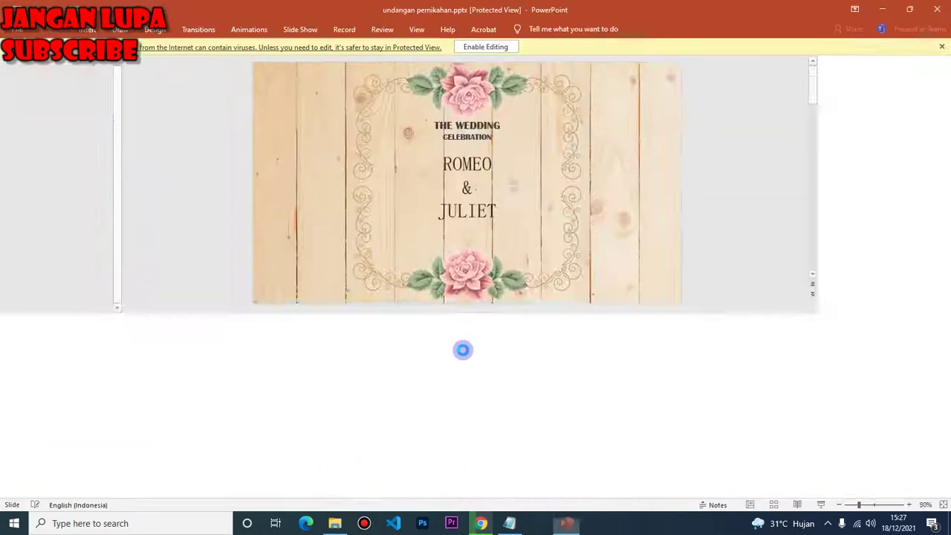
# Review slides 1–4 of undangan pernikahan.pptx, ending on the location map, then show Notepad again
pyautogui.click(65, 268)
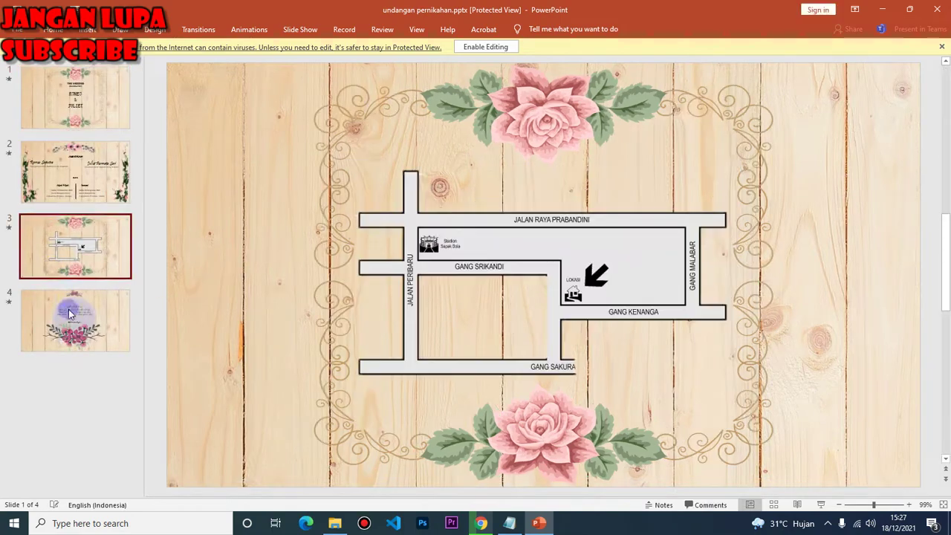
pyautogui.click(69, 313)
pyautogui.click(76, 245)
pyautogui.click(81, 173)
pyautogui.click(91, 121)
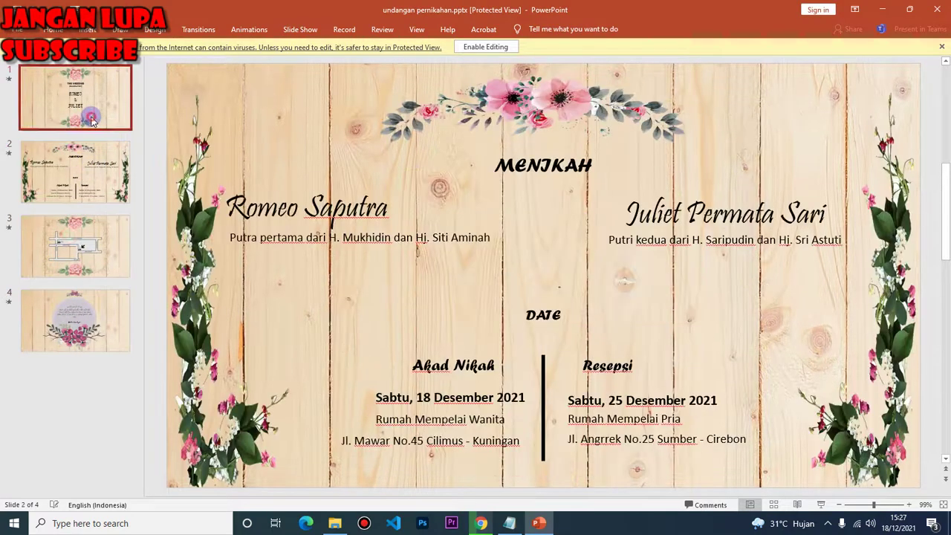
pyautogui.click(81, 173)
pyautogui.click(82, 251)
pyautogui.click(97, 112)
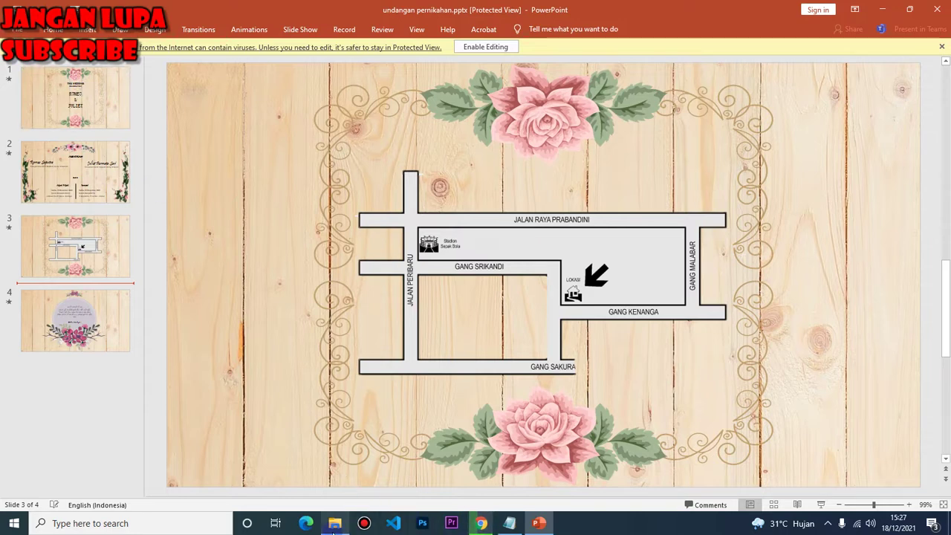
pyautogui.click(510, 522)
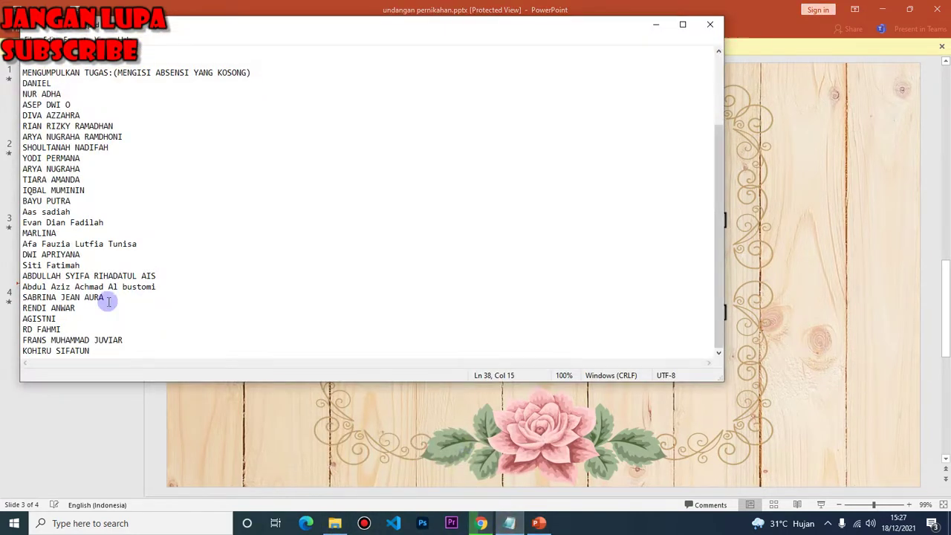
pyautogui.click(80, 314)
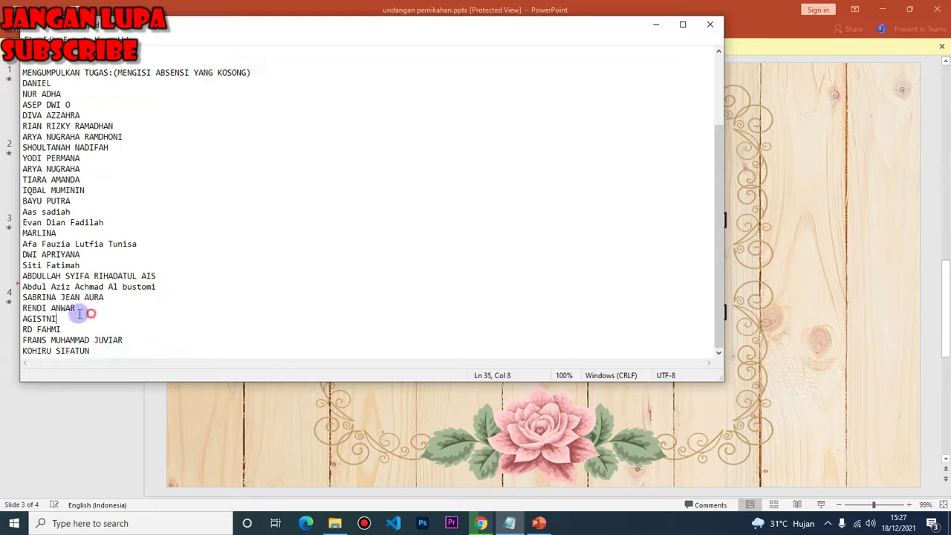
pyautogui.moveTo(79, 314); pyautogui.dragTo(16, 312)
pyautogui.moveTo(77, 307); pyautogui.dragTo(17, 307)
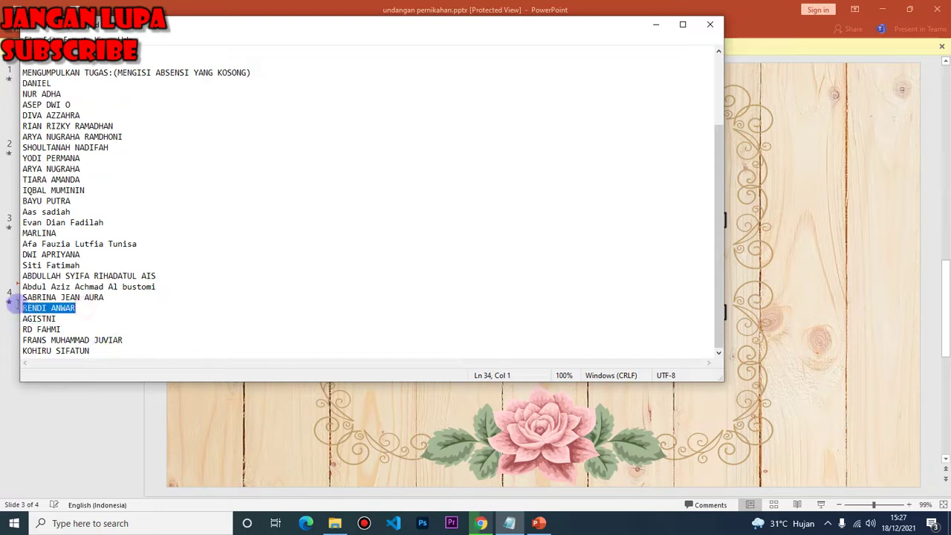
pyautogui.scroll(3, 88, 169)
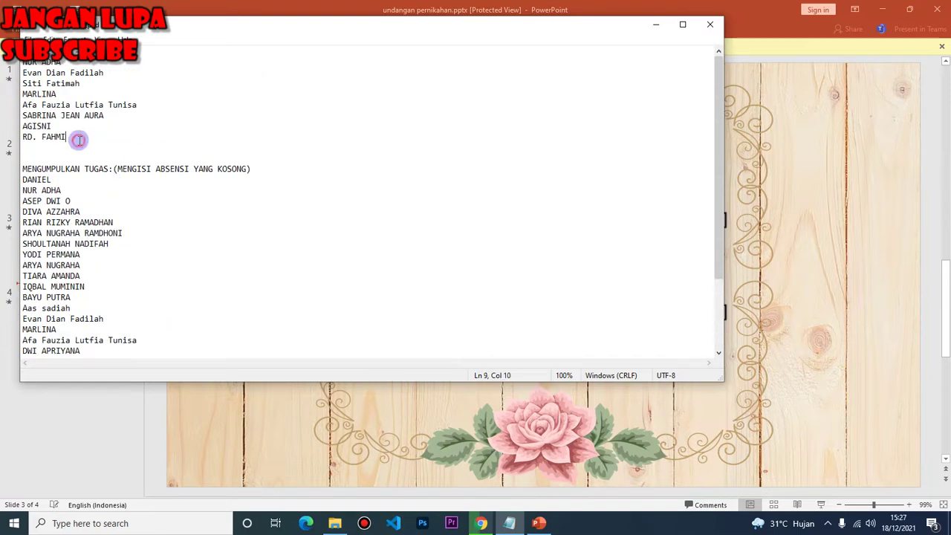
pyautogui.click(53, 155)
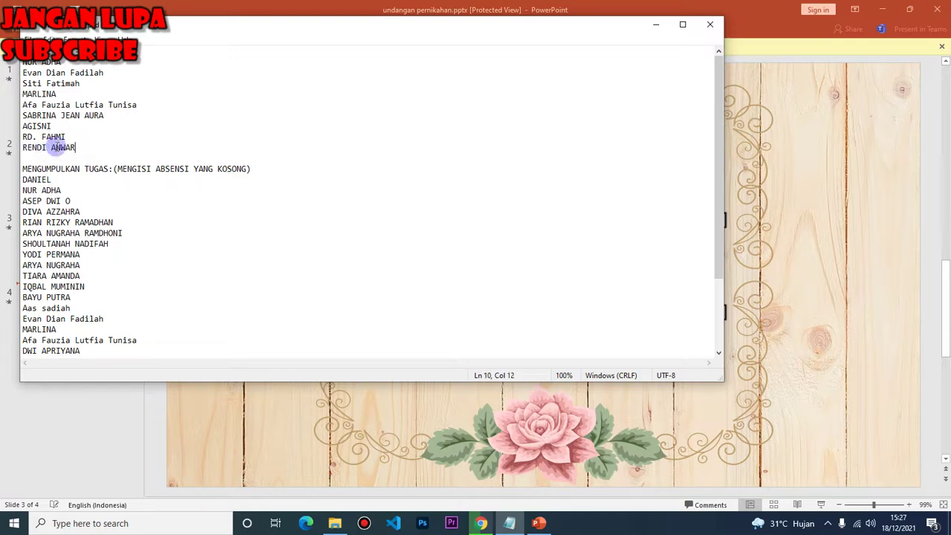
pyautogui.moveTo(88, 151); pyautogui.dragTo(28, 152)
pyautogui.hotkey('ctrl', 'x')
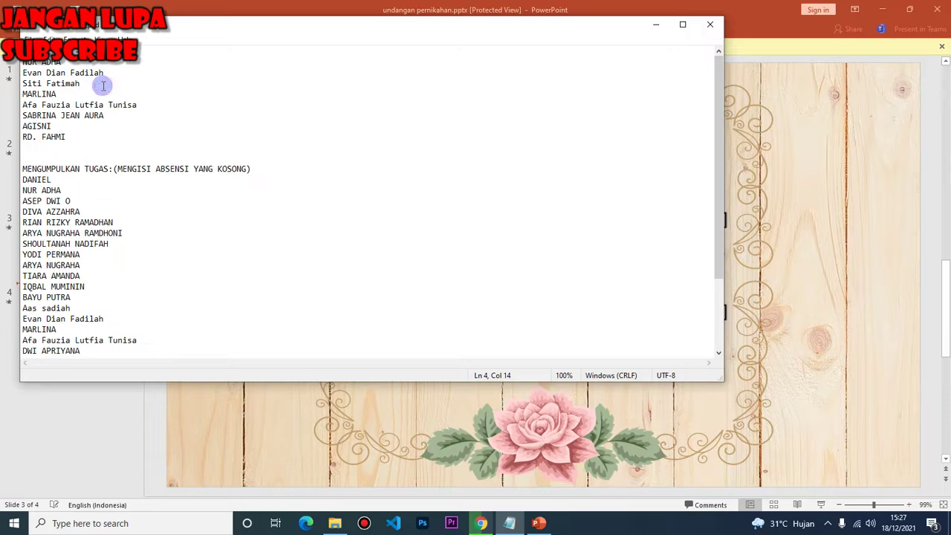
pyautogui.press('Return')
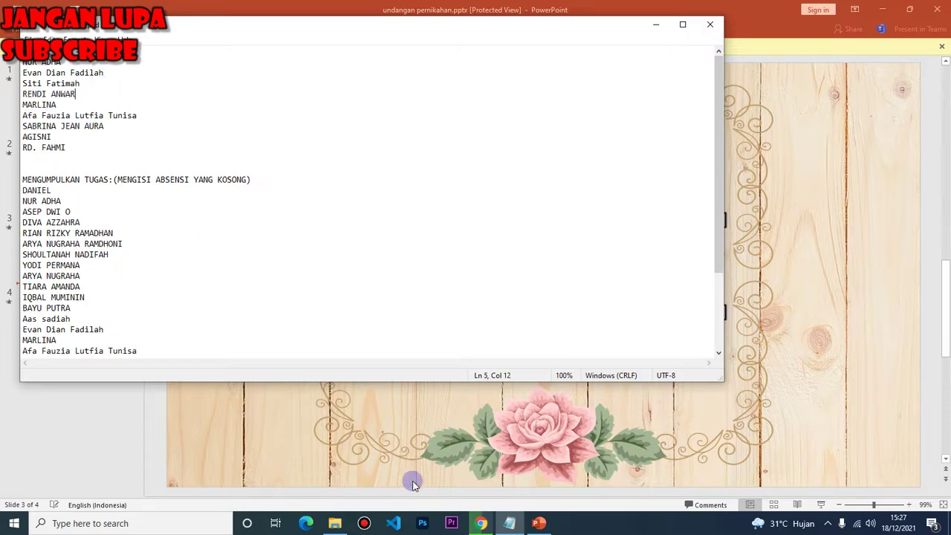
pyautogui.click(482, 523)
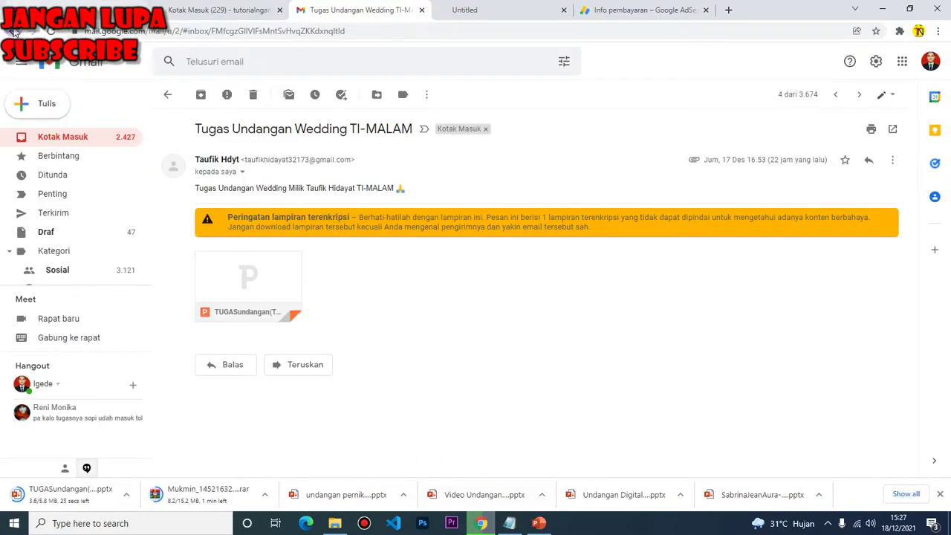
# Glance at the PowerPoint and Notepad windows, then come back to Gmail
pyautogui.click(539, 523)
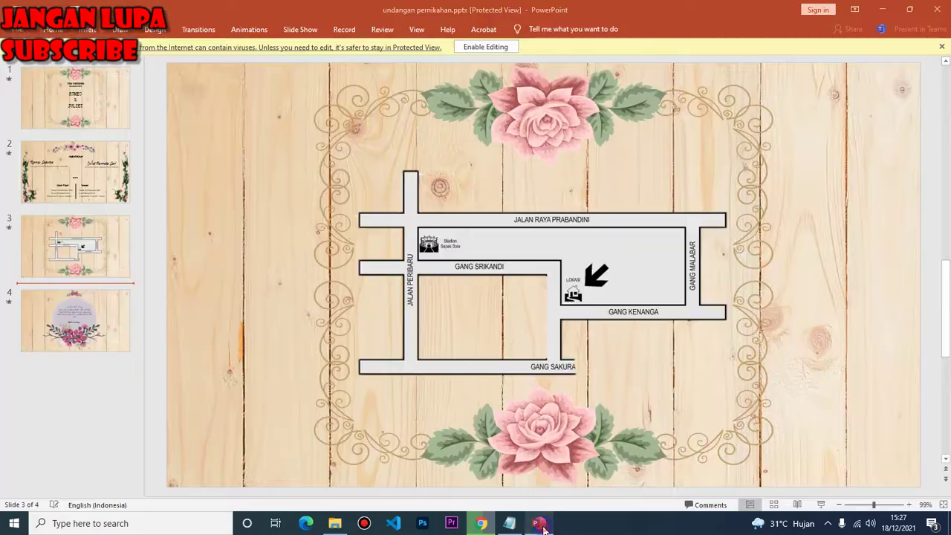
pyautogui.click(538, 523)
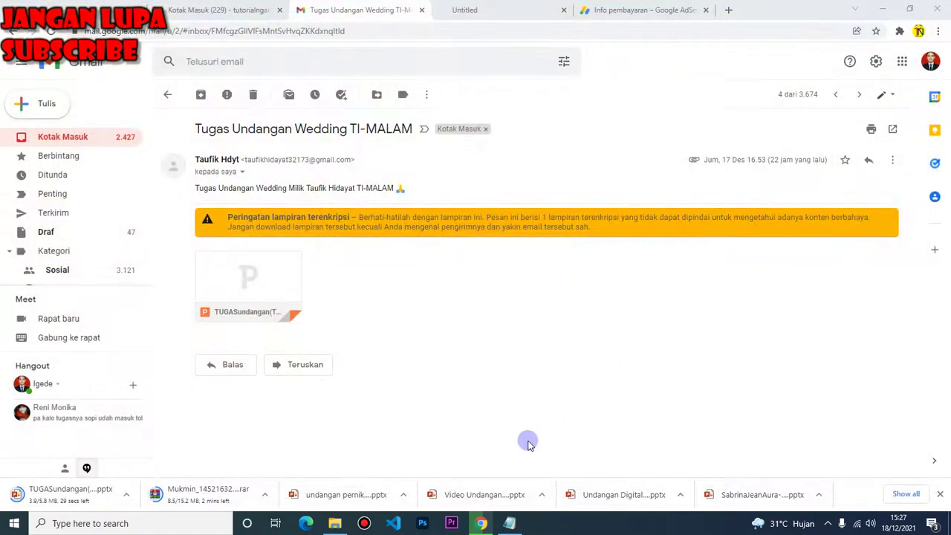
pyautogui.click(509, 523)
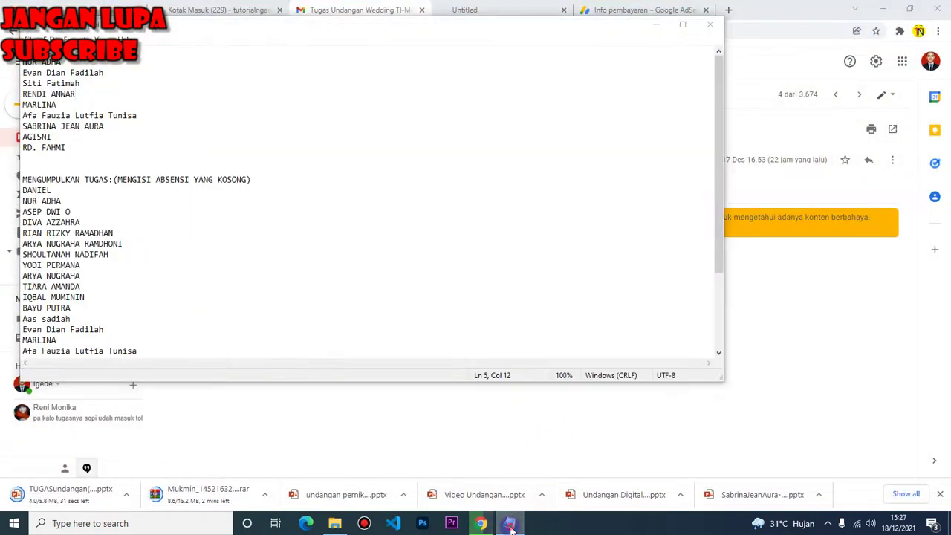
pyautogui.click(481, 523)
# Go from the TI-MALAM email back to the inbox, then show the blank Untitled tab
pyautogui.click(482, 524)
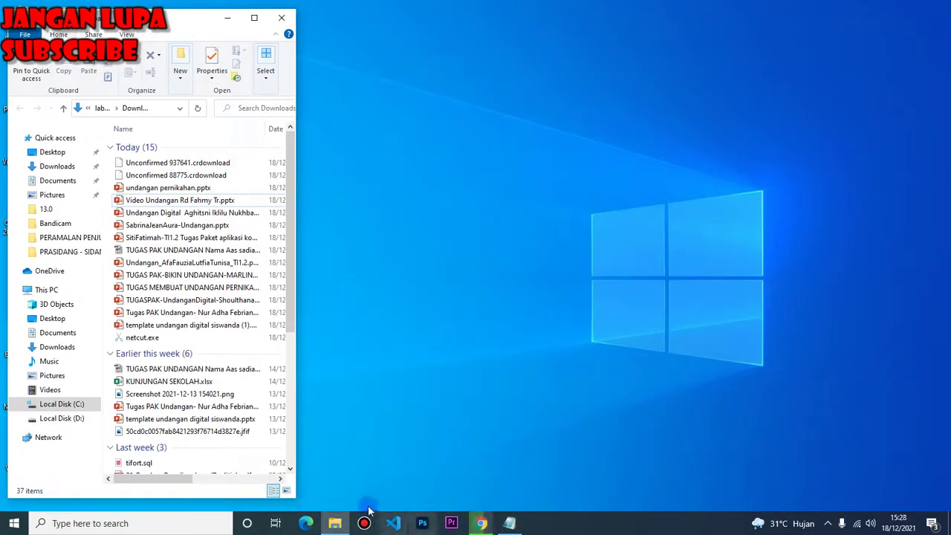
pyautogui.click(479, 524)
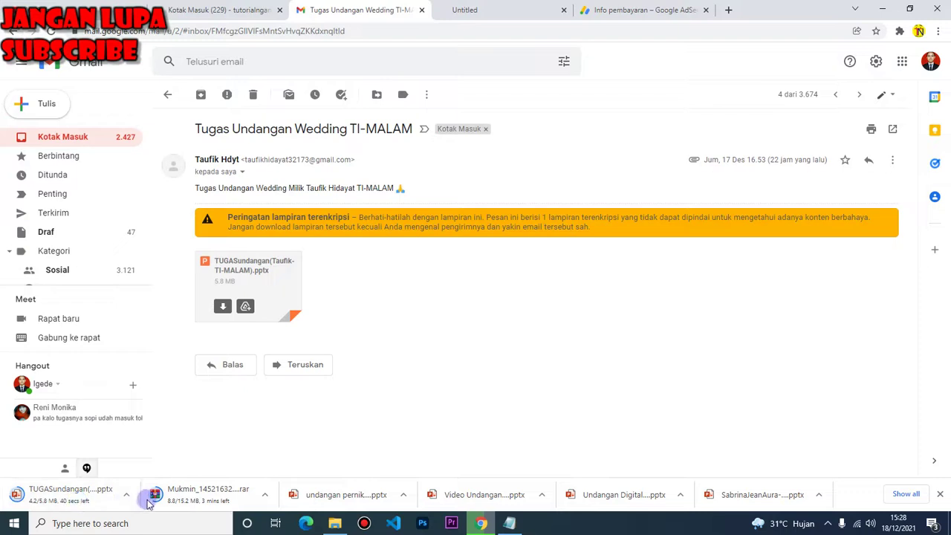
pyautogui.click(13, 31)
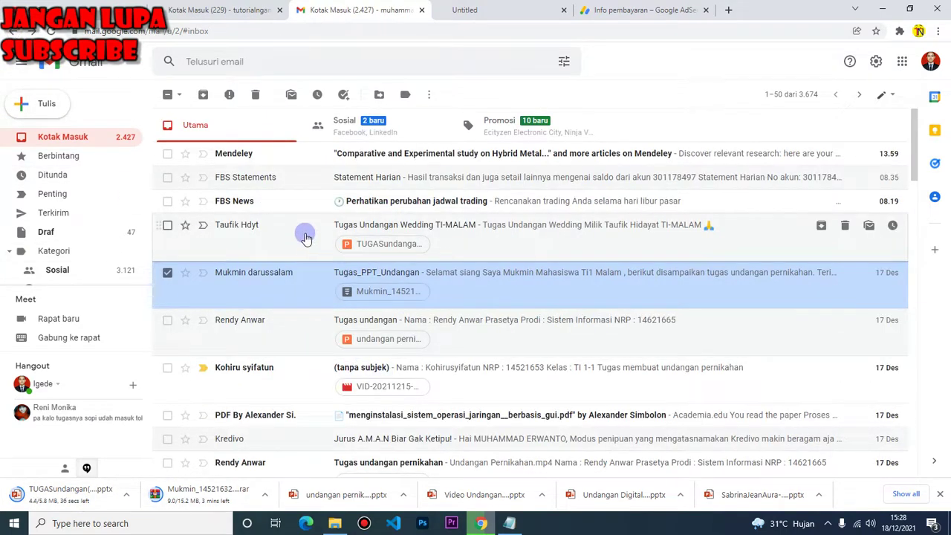
pyautogui.click(422, 10)
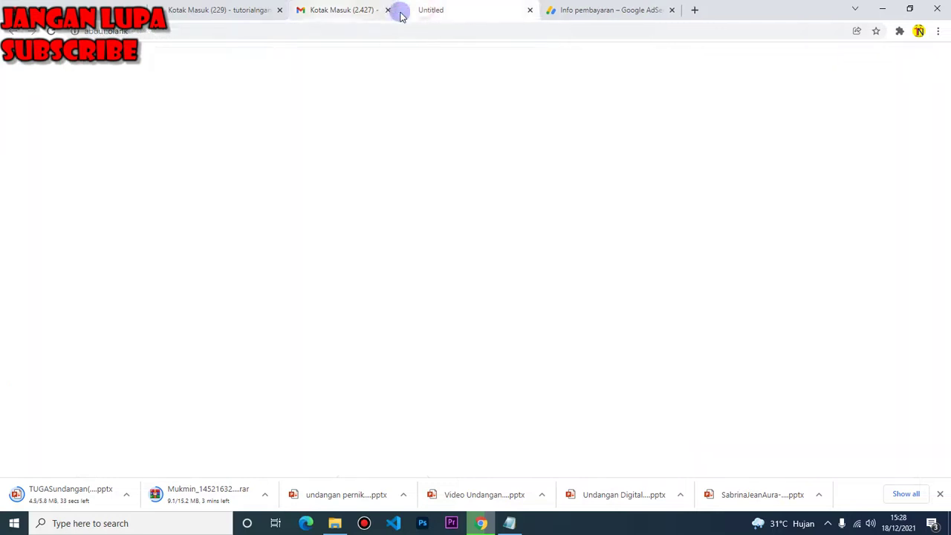